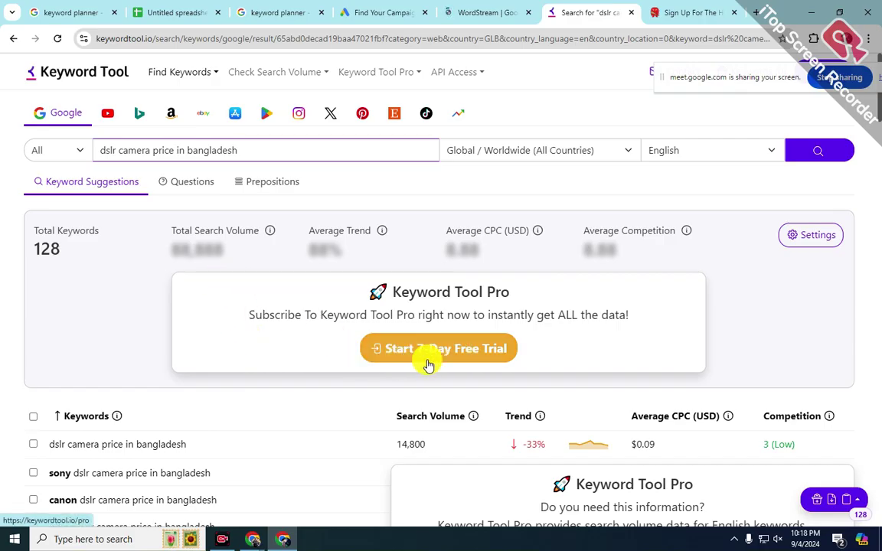
- Review the keyword suggestions and their search volume, trend, CPC and competition for "dslr camera price in bangladesh"
scroll(406, 394, "down", 3)
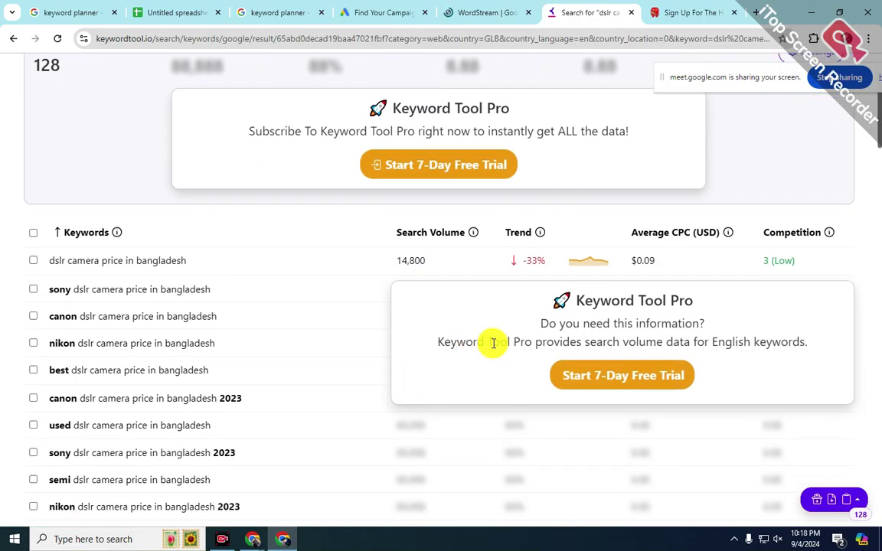
scroll(518, 351, "down", 3)
scroll(518, 351, "up", 2)
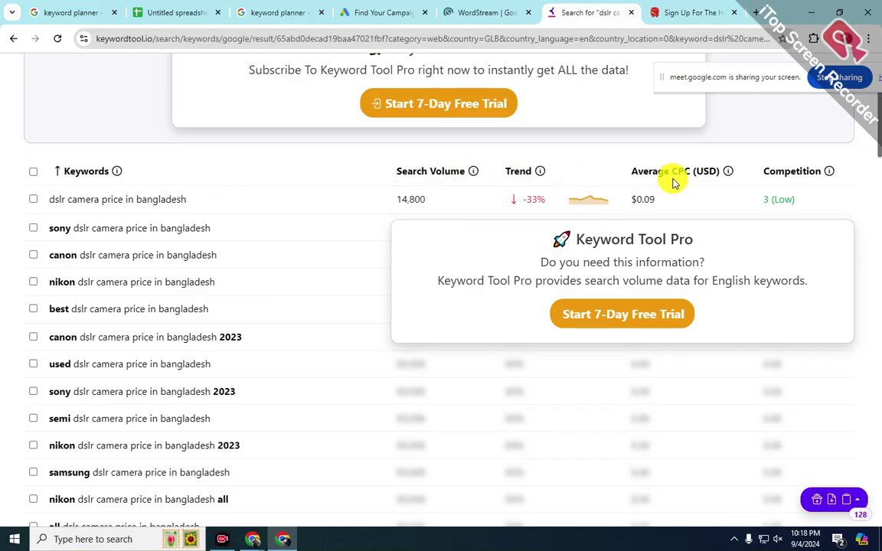
scroll(384, 351, "up", 3)
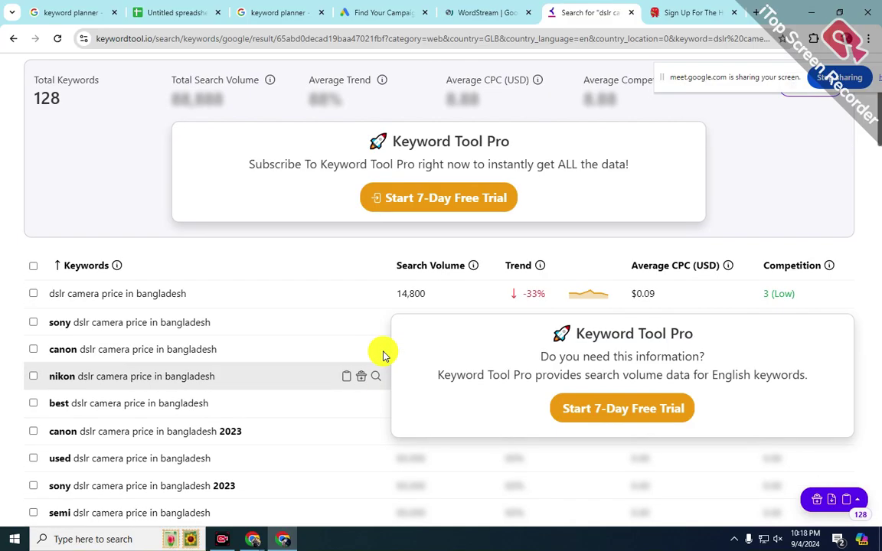
- Open Google Ads Keyword Planner from the "keyword planner" Google search results
left_click(463, 11)
left_click(405, 10)
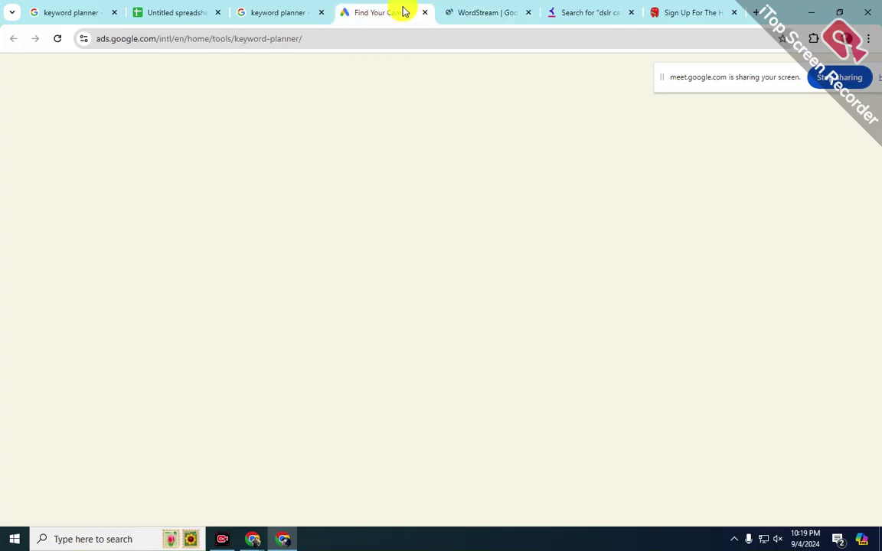
left_click(284, 12)
scroll(282, 235, "up", 8)
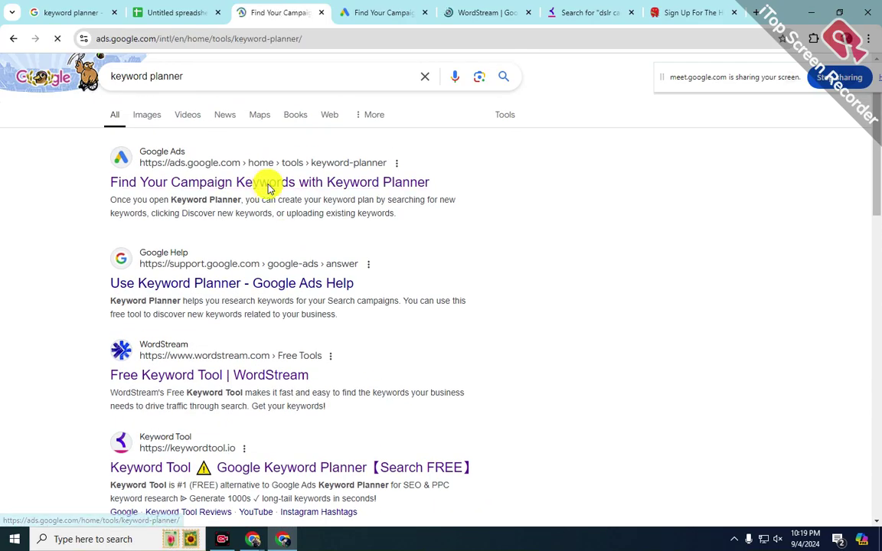
left_click(450, 389)
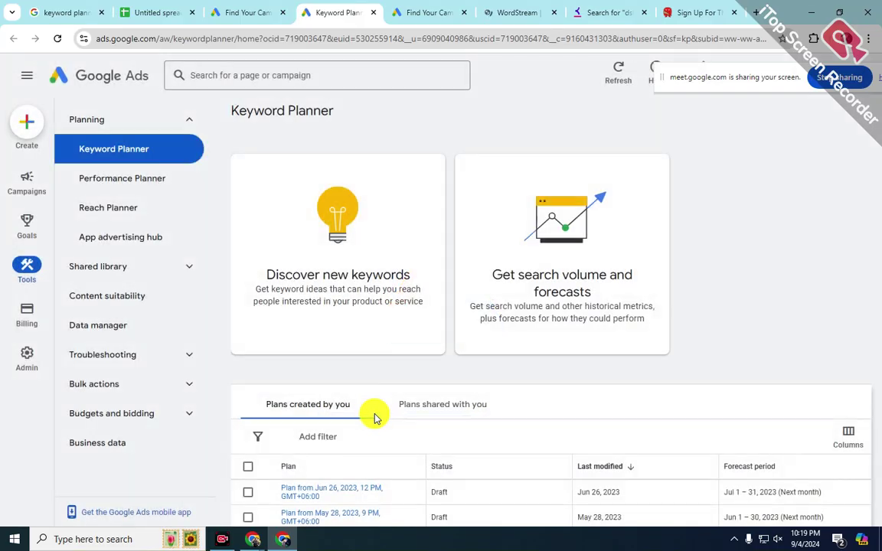
- Start discovering new keywords and enter "dslr camera price in bangladesh" as the product or service
left_click(362, 272)
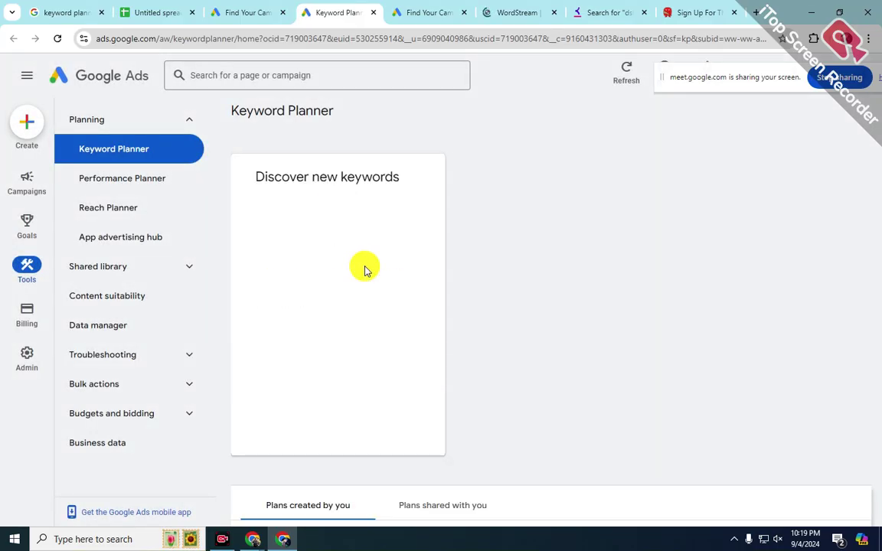
right_click(369, 287)
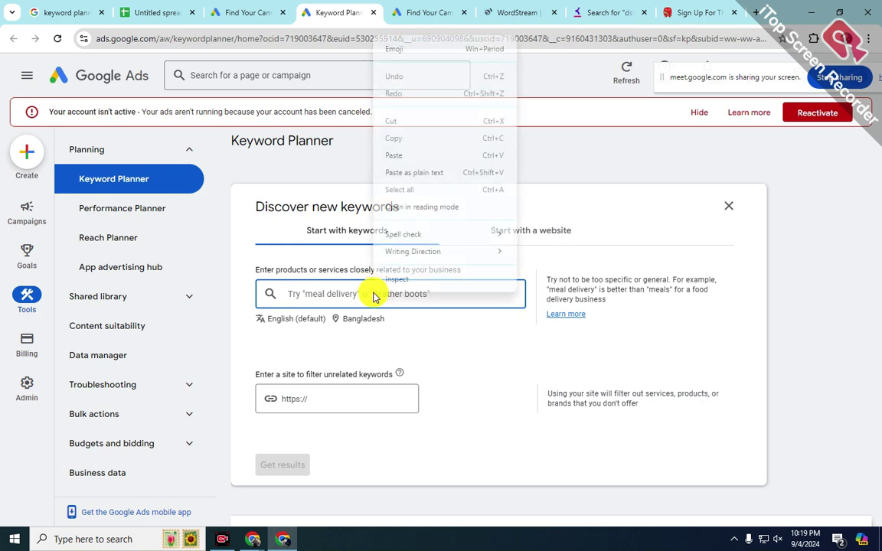
left_click(416, 170)
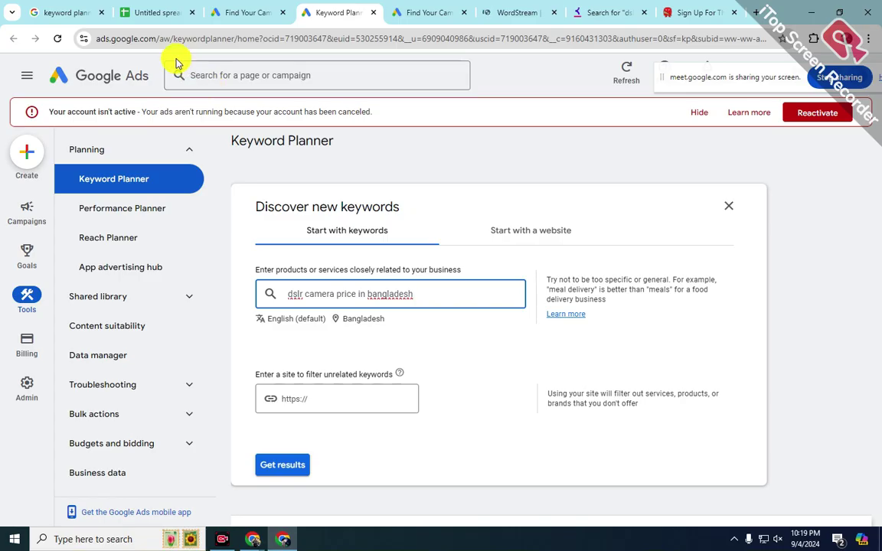
- Copy "dslr camera price in bangladesh" from cell A3 of the spreadsheet and paste it as the title of the Blogger post
left_click(167, 11)
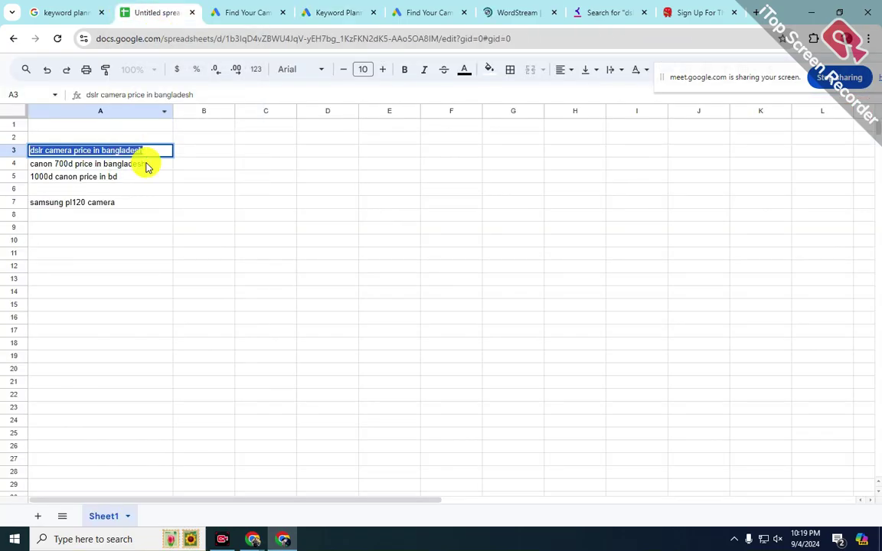
right_click(121, 146)
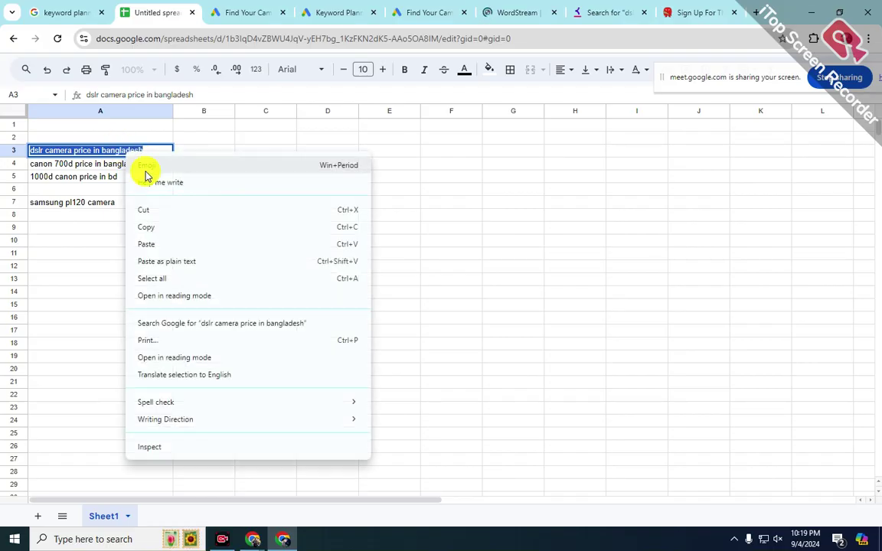
left_click(160, 228)
mouse_move(255, 538)
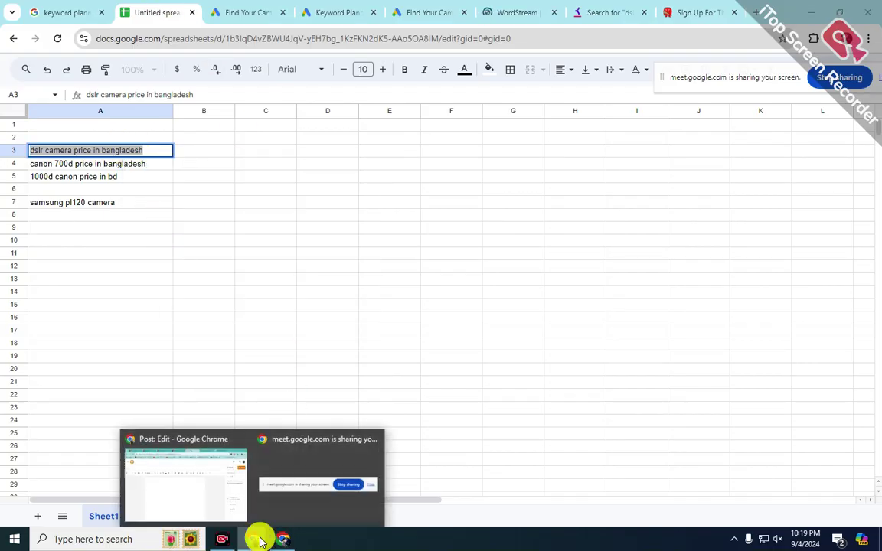
left_click(208, 463)
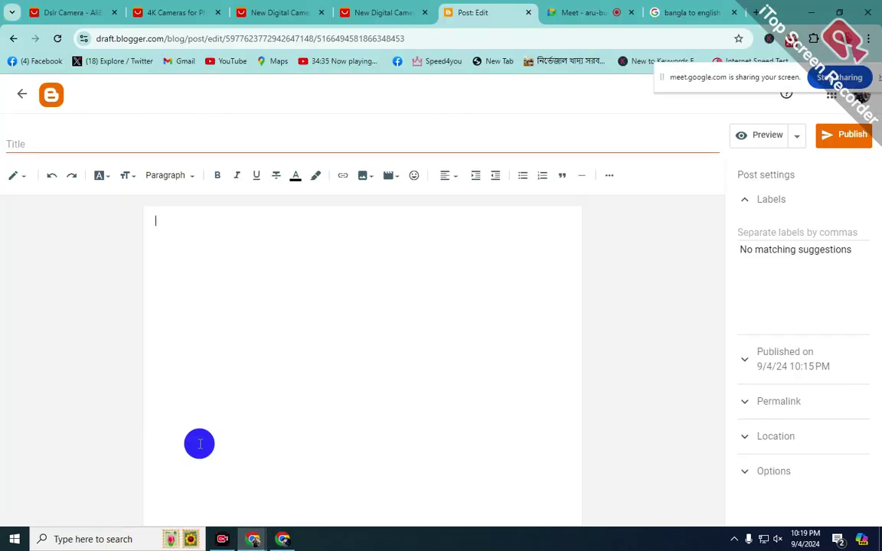
left_click(48, 142)
right_click(72, 146)
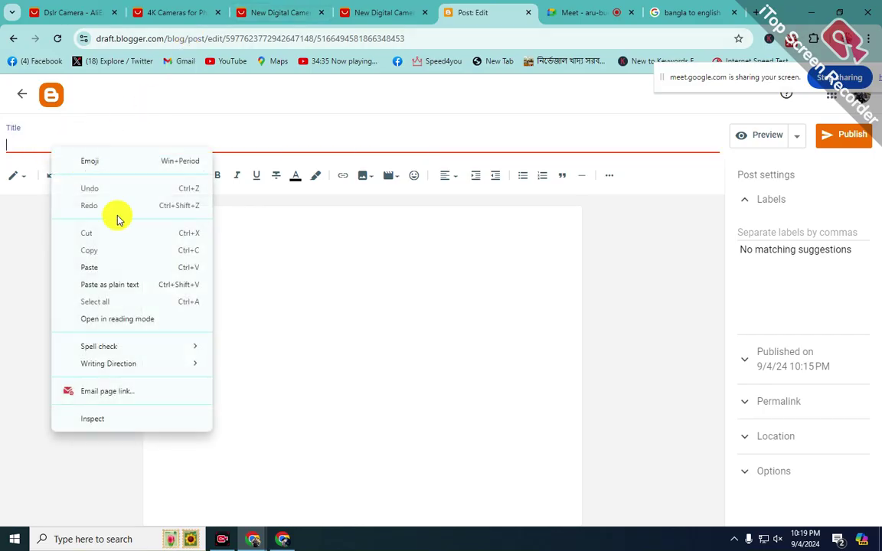
left_click(127, 265)
- Capitalise each word of the post title so it reads "Dslr Camera Price In Bangladesh"
left_click(10, 141)
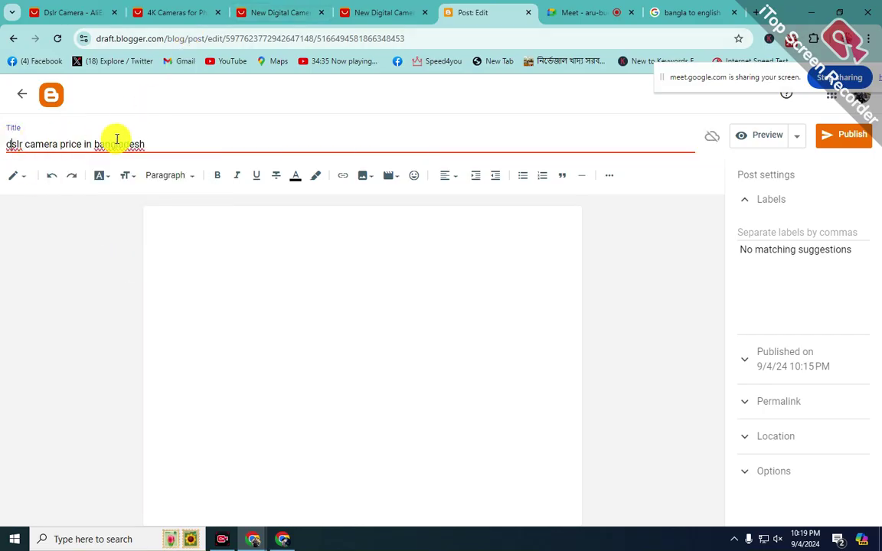
type("D")
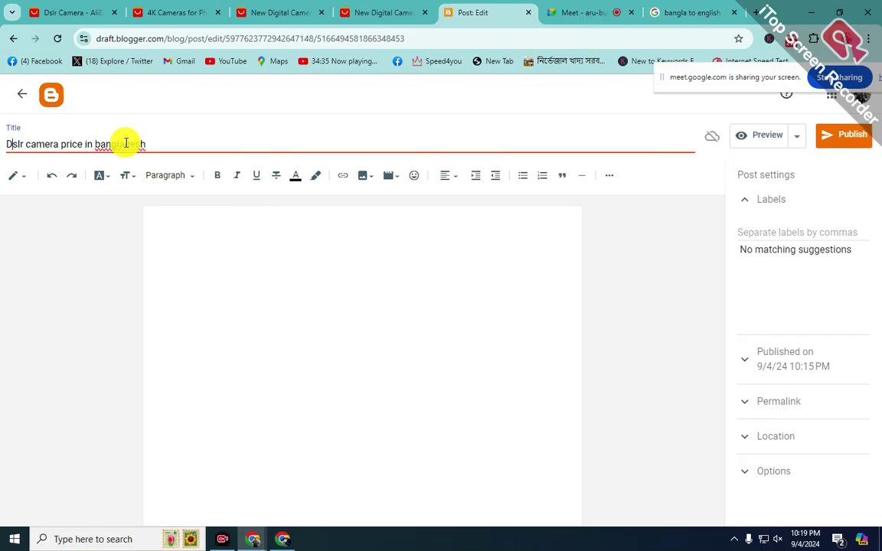
left_click(26, 137)
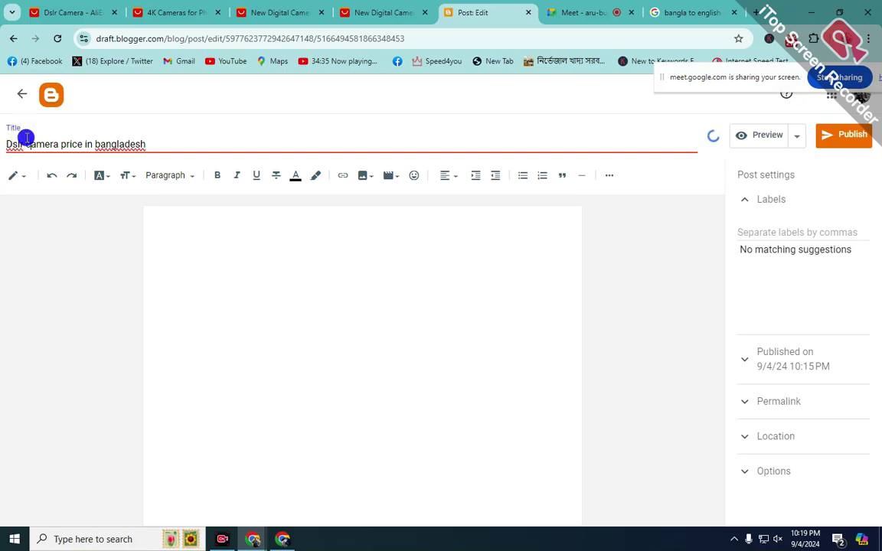
key("Delete")
type("C")
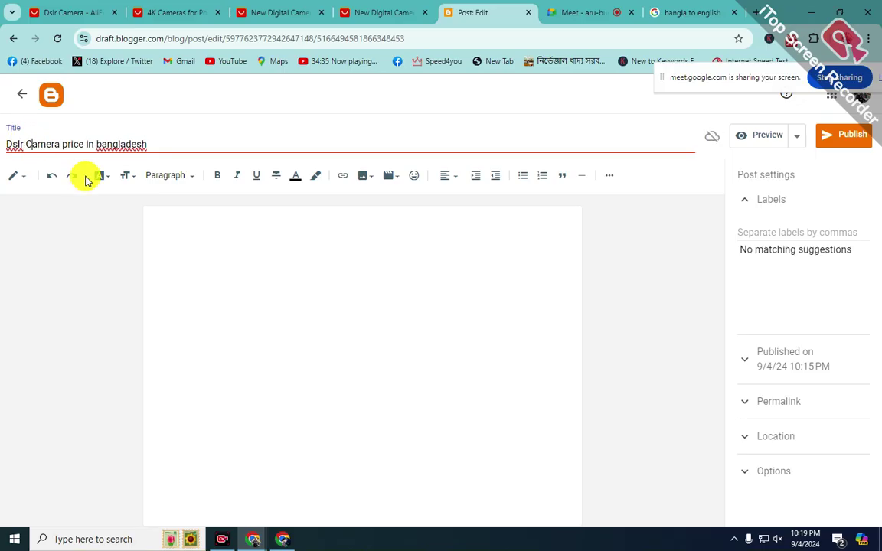
left_click(64, 143)
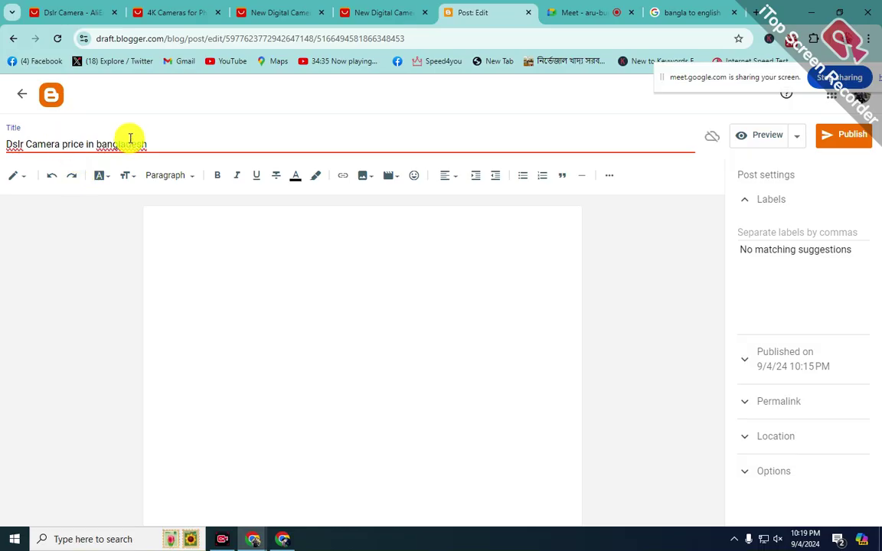
key("BackSpace")
type("P")
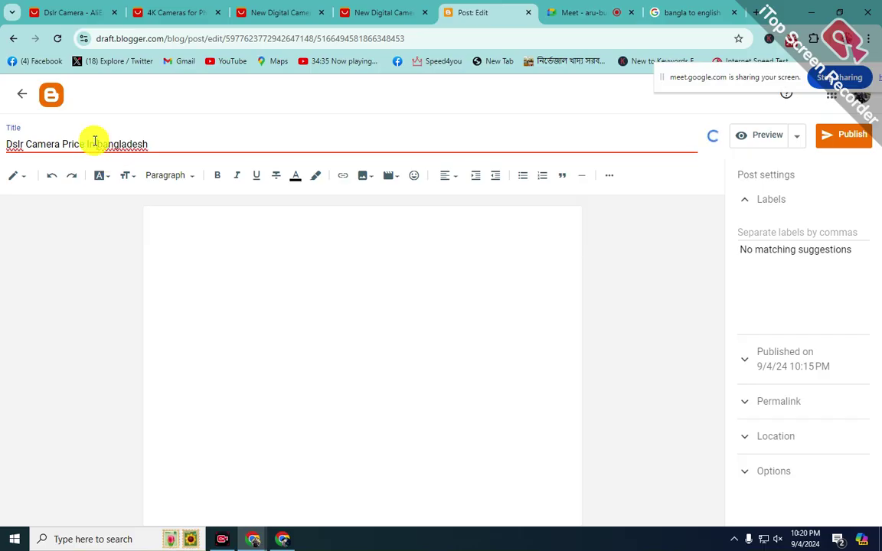
left_click(95, 143)
key("Delete")
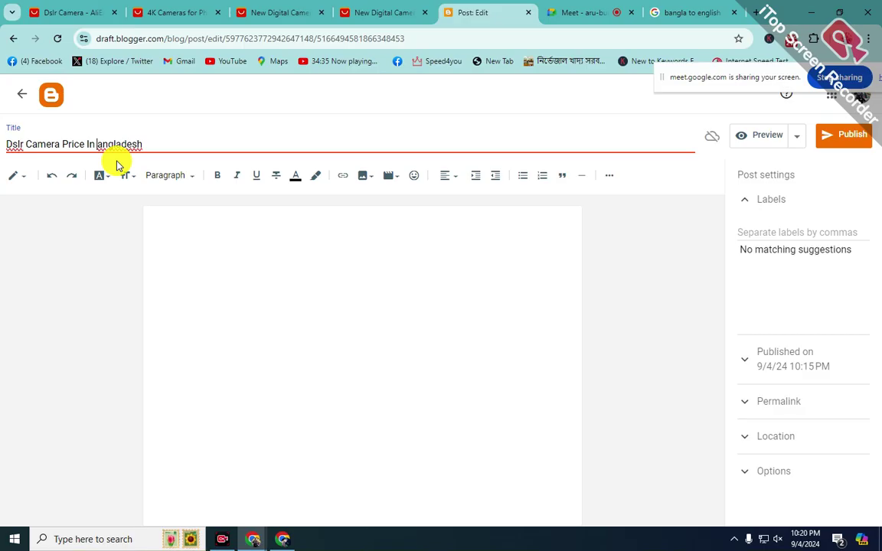
type("D")
type("B")
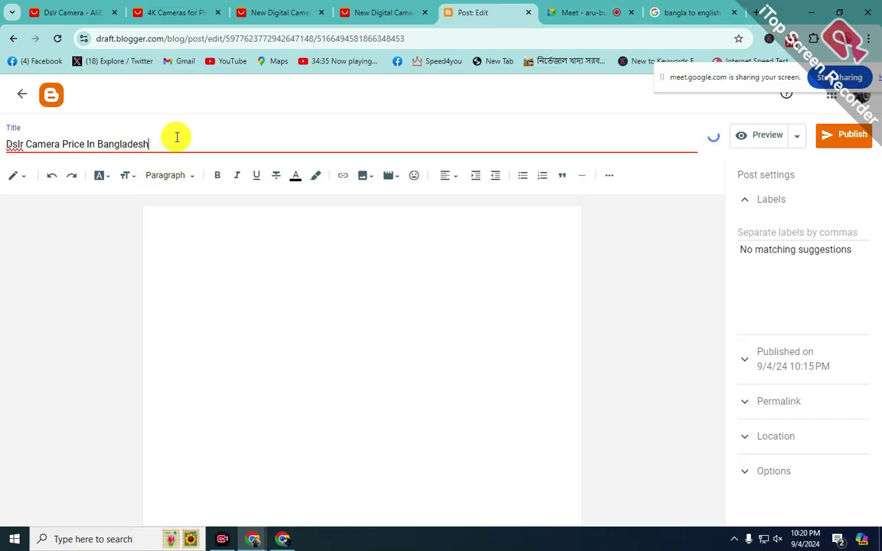
- Paste "dslr camera price in bangladesh" into the empty post body and capitalise its first word as "Dslr"
left_click(182, 213)
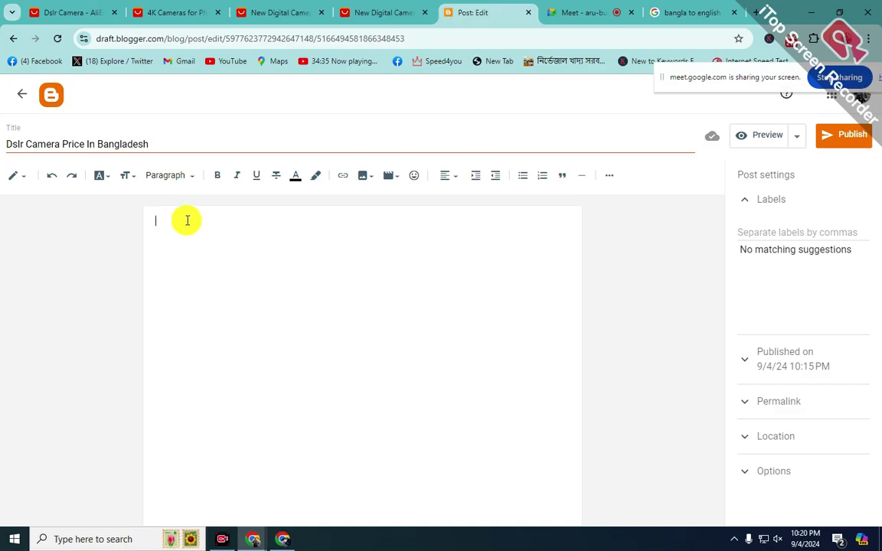
right_click(186, 218)
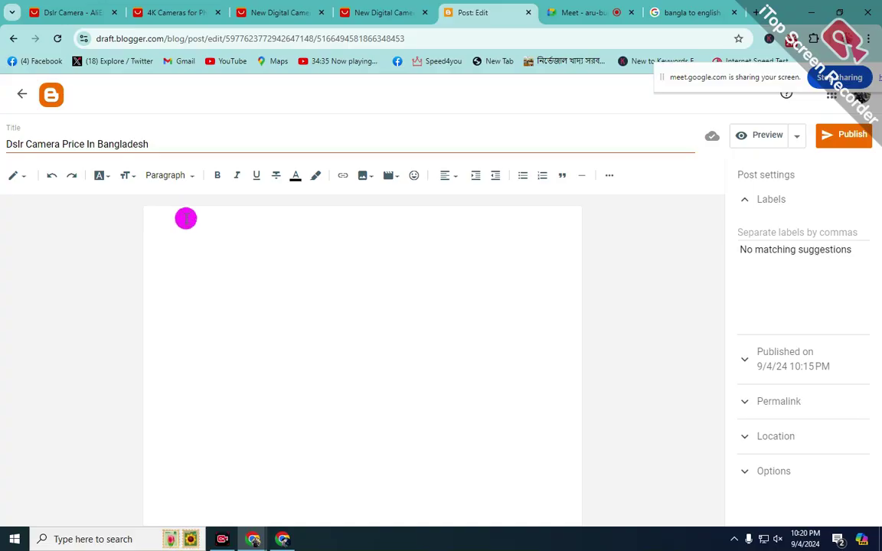
left_click(239, 362)
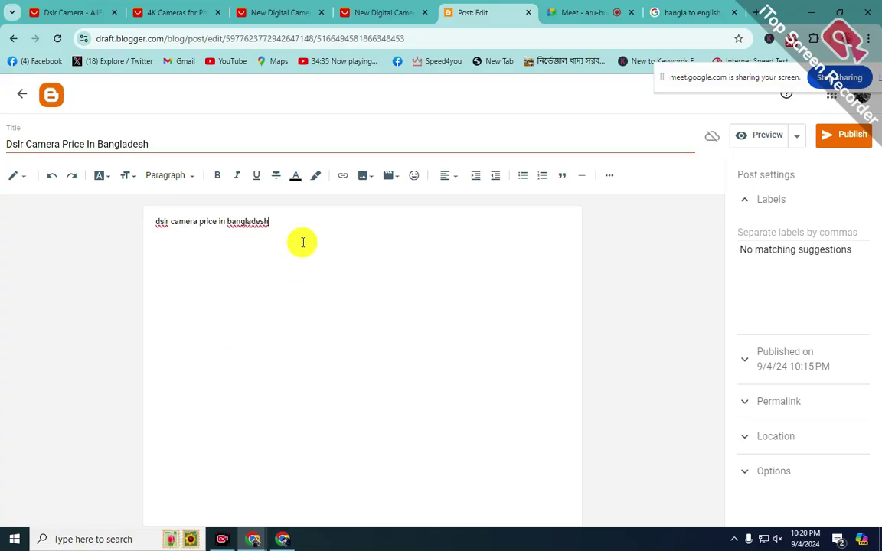
left_click_drag(151, 142, 20, 157)
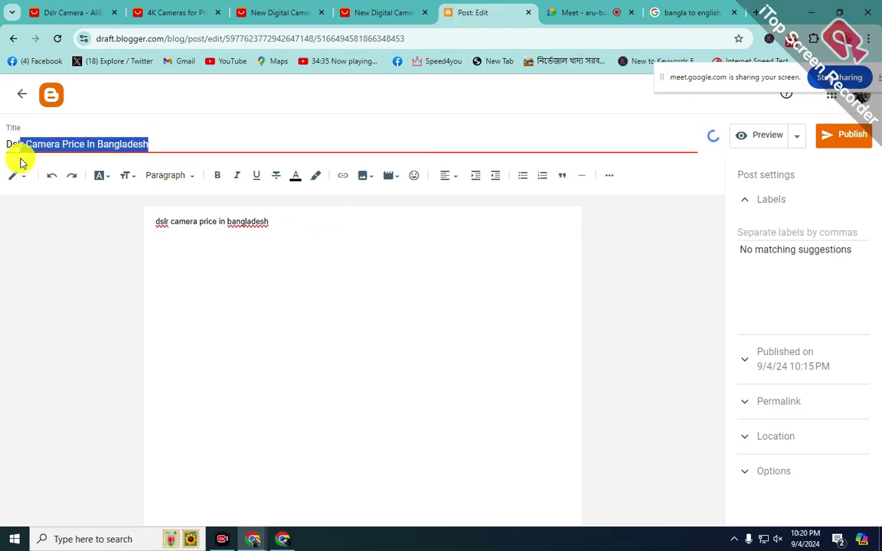
left_click(256, 220)
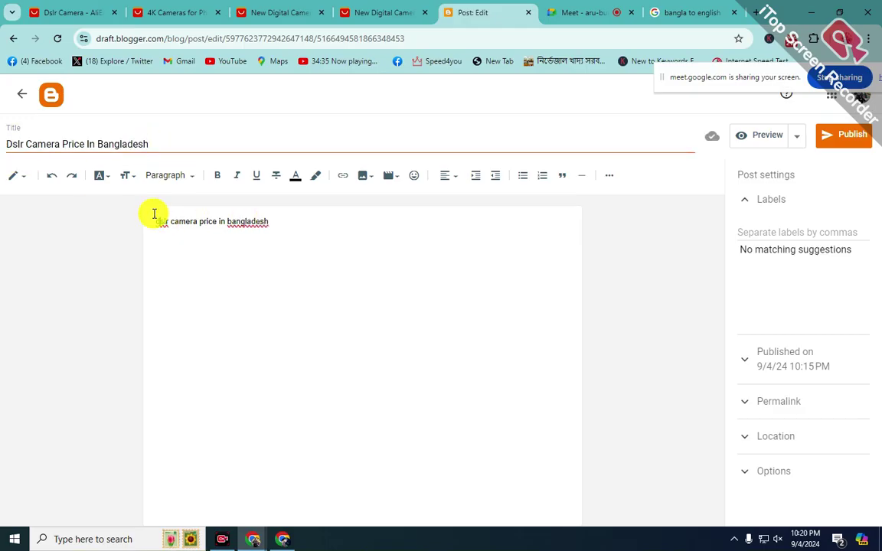
key("BackSpace")
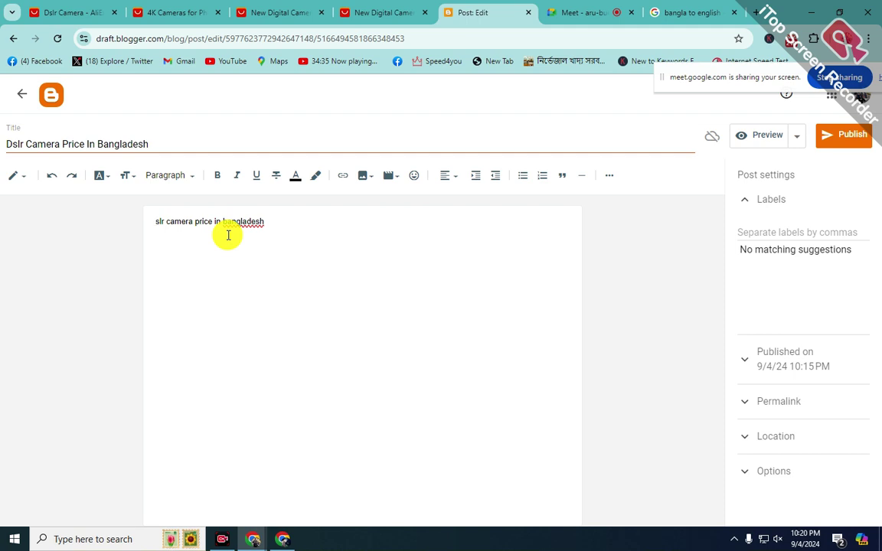
type("D")
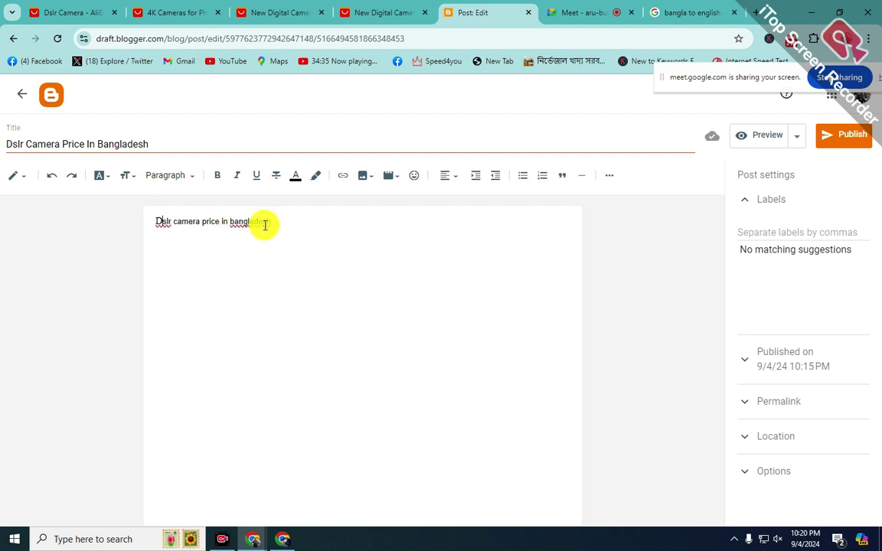
- Add the word "By" at the end of the keyword line in the post body
left_click(289, 213)
left_click_drag(296, 214, 159, 228)
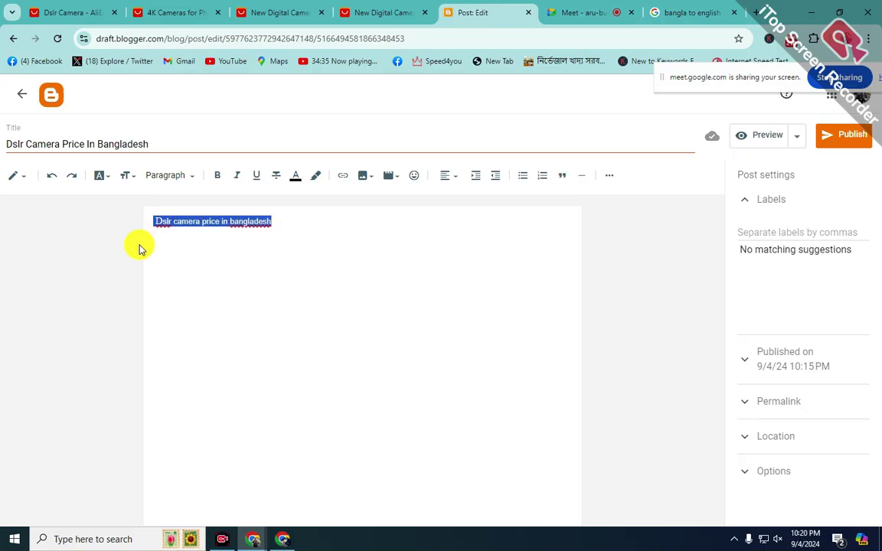
left_click(245, 249)
left_click(302, 225)
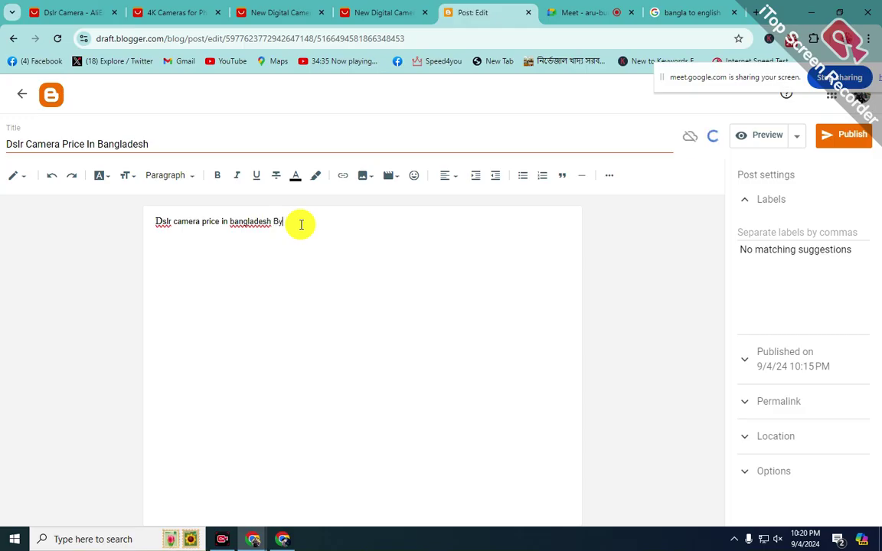
- Capitalise the words "Camera" and "Price" in the keyword line of the post body
left_click(175, 222)
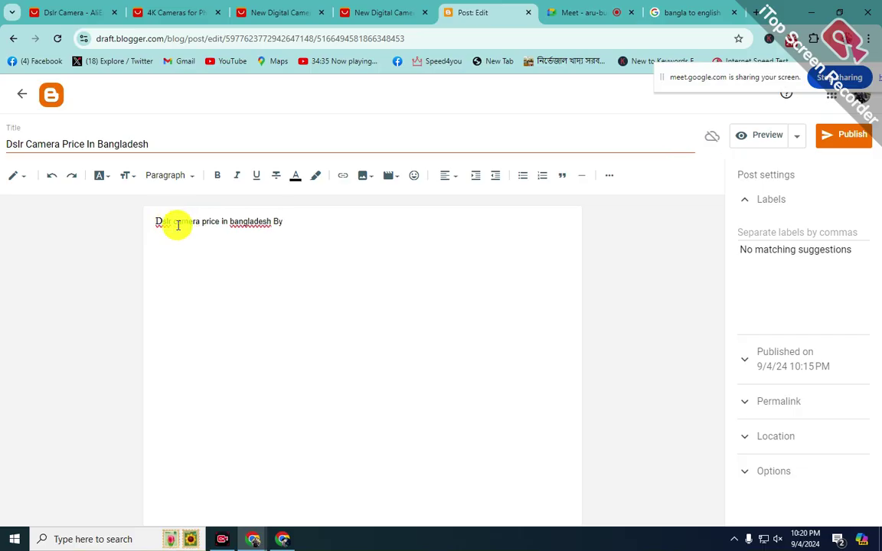
key("BackSpace")
type("C")
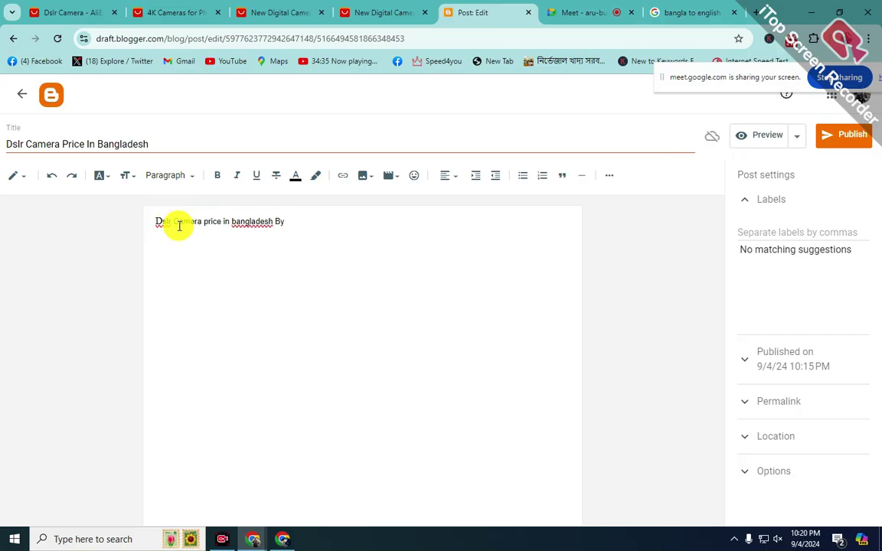
left_click(199, 222)
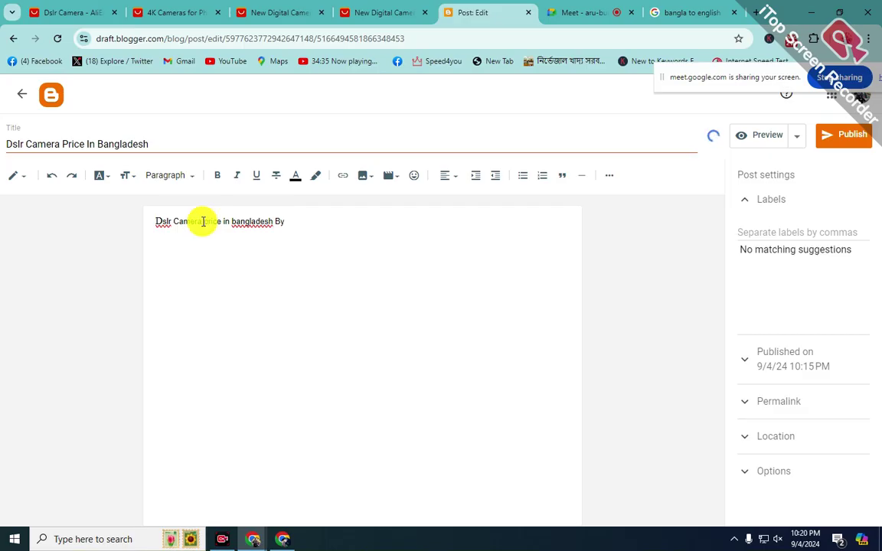
type("P")
key("Delete")
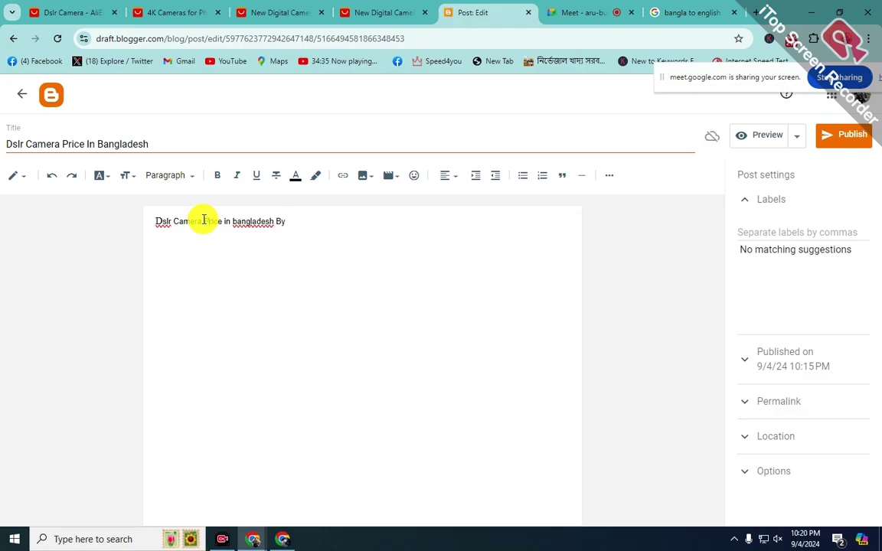
- Capitalise "In" and "Bangladesh" so the body line reads "Dslr Camera Price In Bangladesh By", and place the cursor at its end
left_click(224, 221)
type("I")
key("Delete")
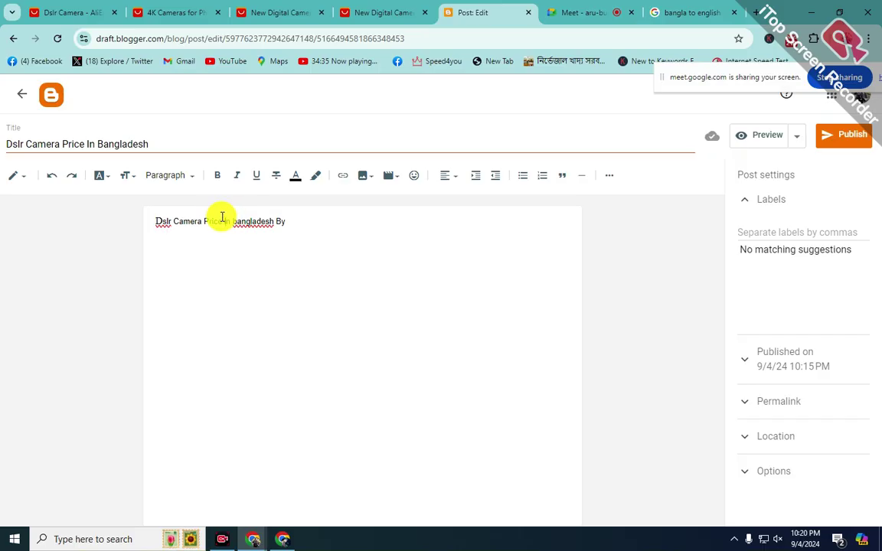
key("Right")
key("Right")
type("B")
key("Delete")
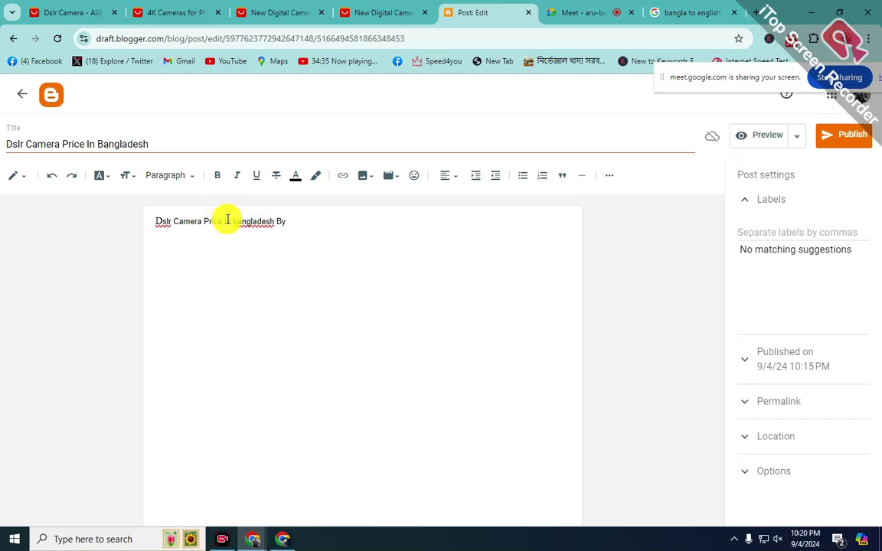
key("Delete")
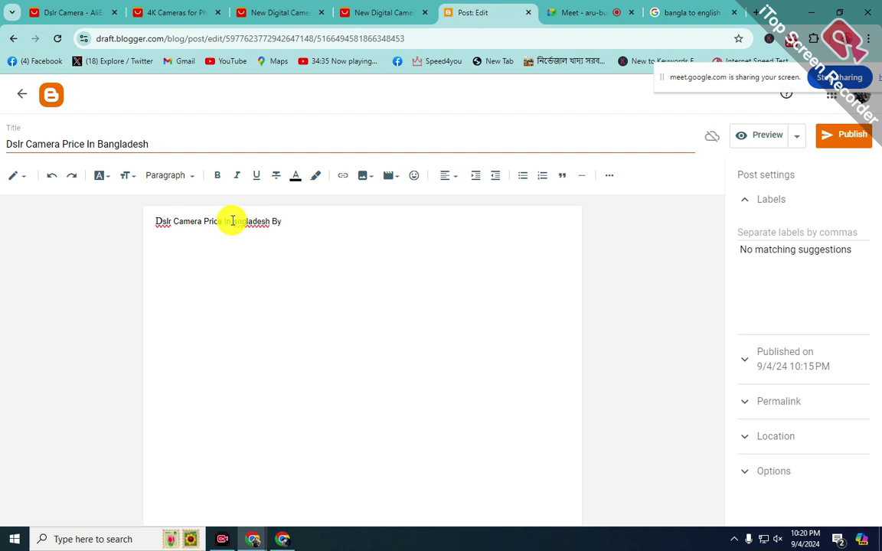
left_click(288, 222)
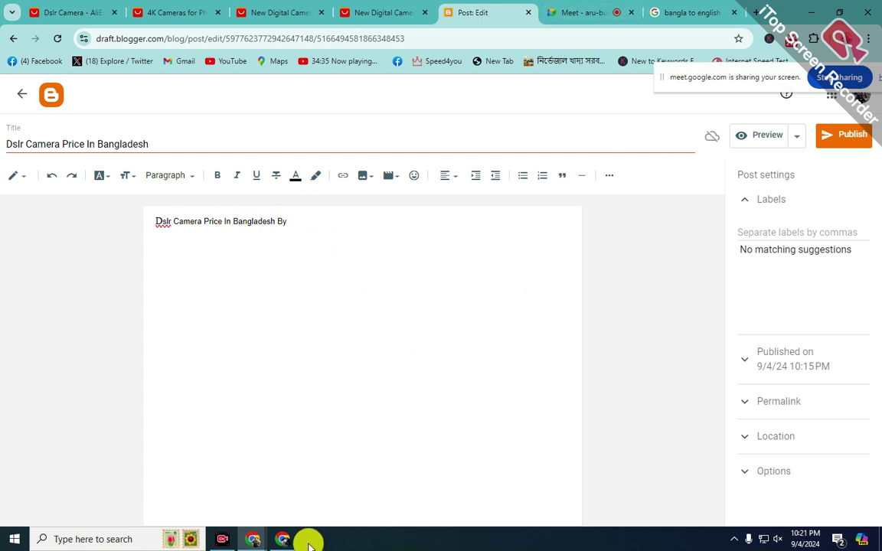
- Switch to the keyword spreadsheet and copy the word "canon" from cell A5
left_click(282, 539)
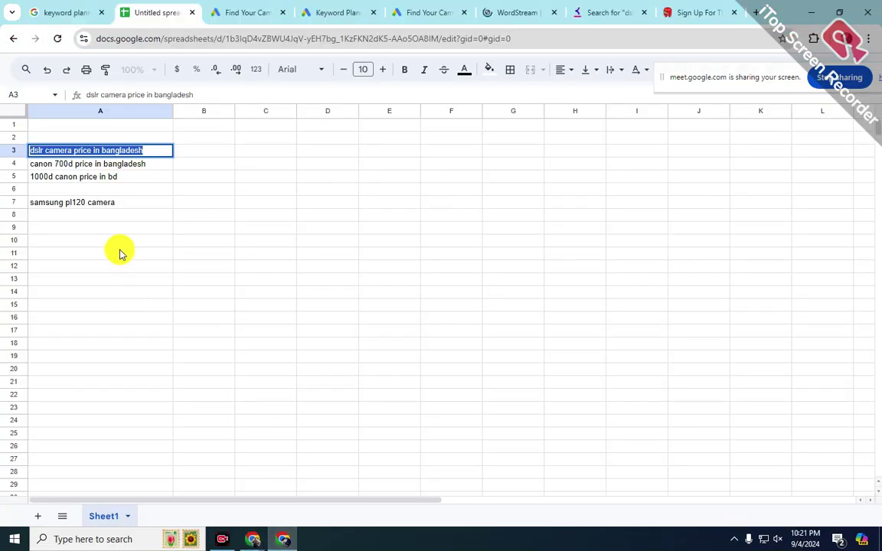
left_click(112, 214)
left_click(66, 204)
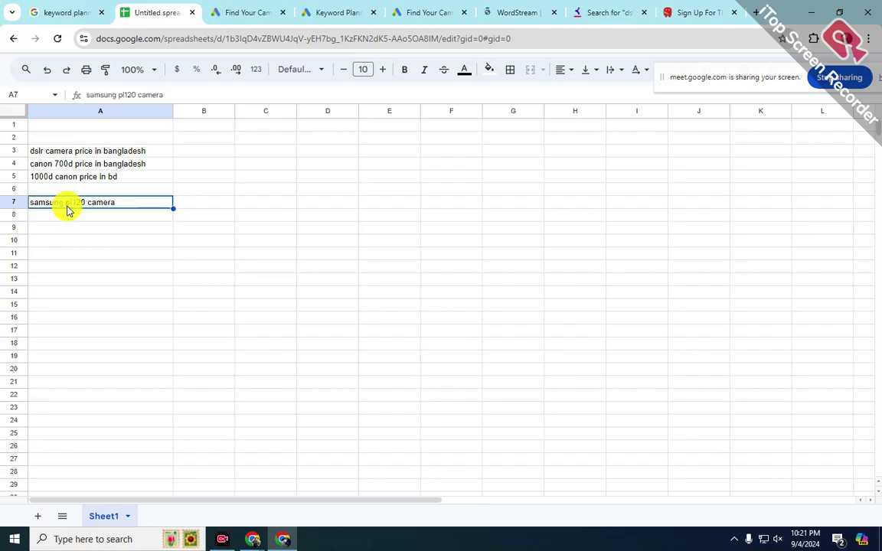
double_click(59, 203)
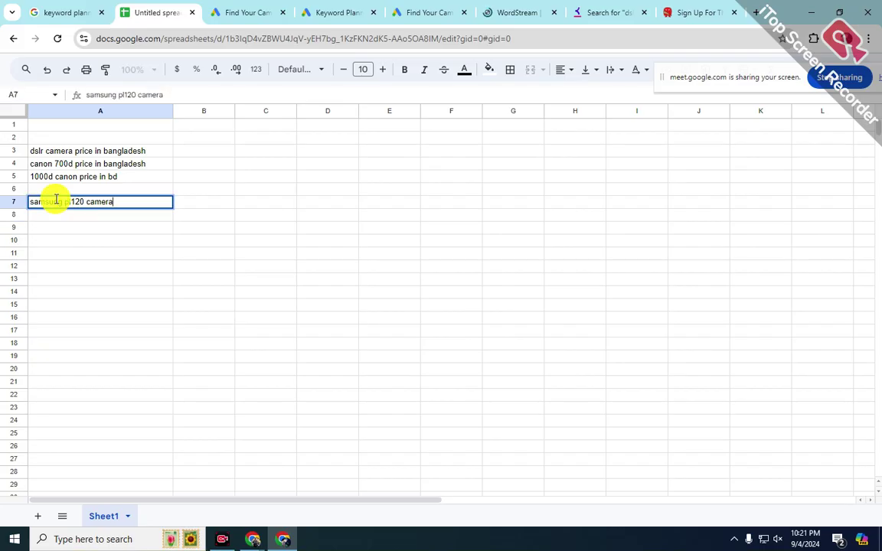
double_click(76, 177)
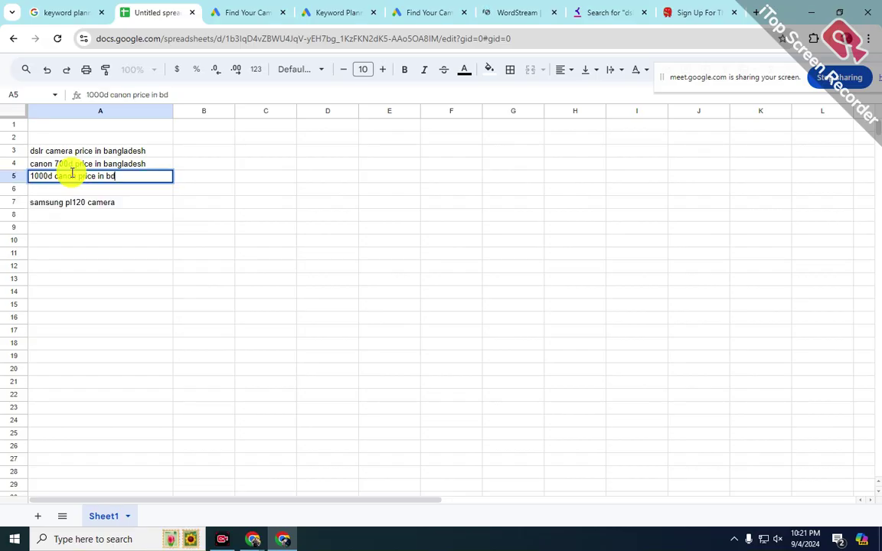
double_click(55, 174)
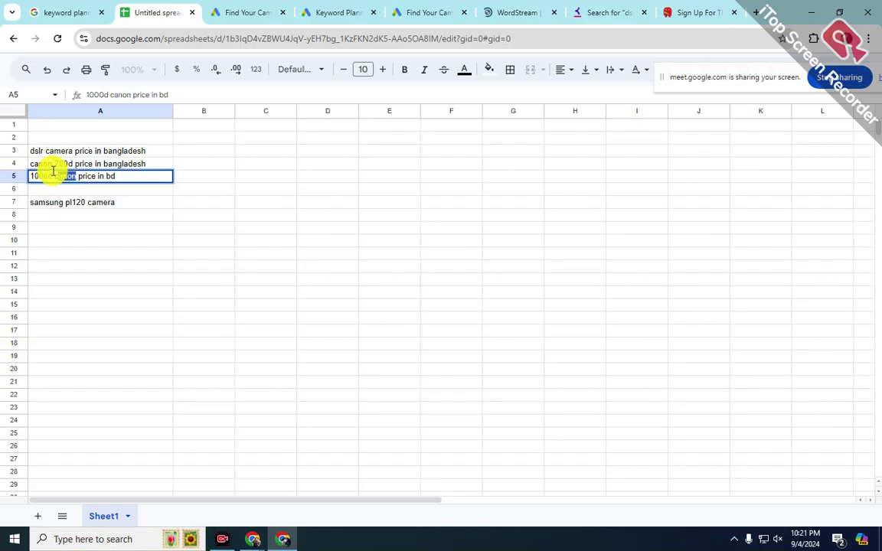
right_click(42, 175)
left_click(93, 248)
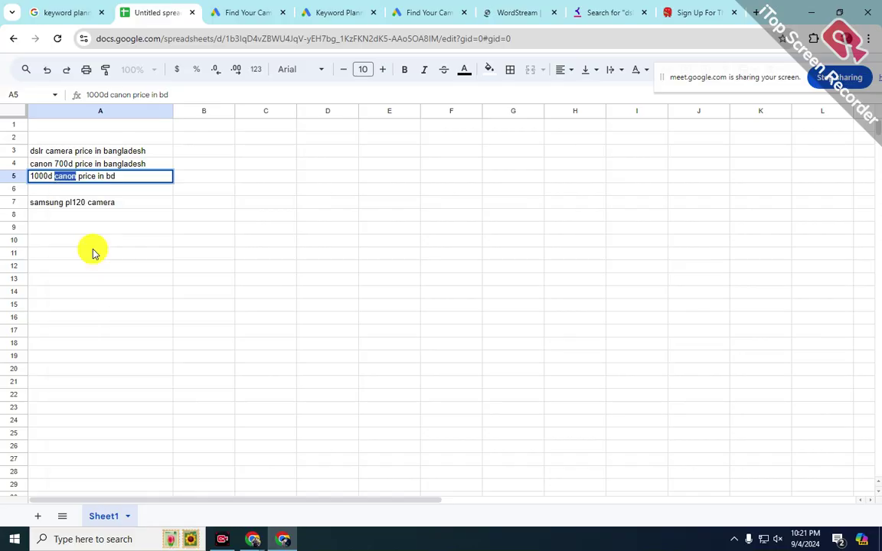
- Return to the Blogger post, paste the copied word after "By" in the body line and capitalise it as "Canon"
left_click(253, 540)
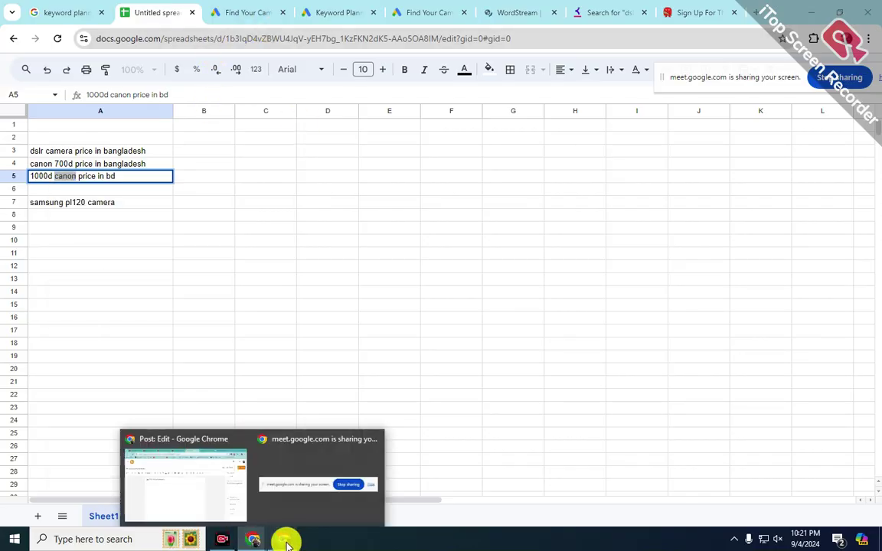
left_click(205, 469)
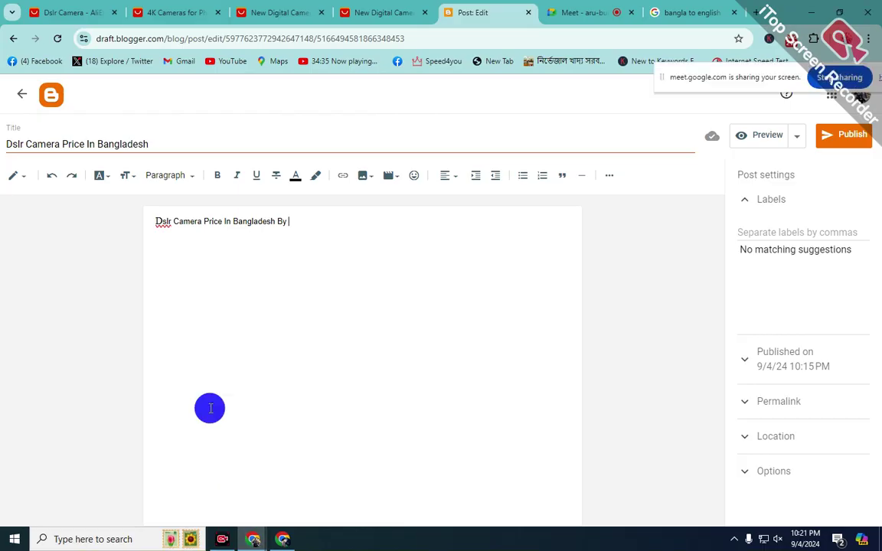
right_click(296, 219)
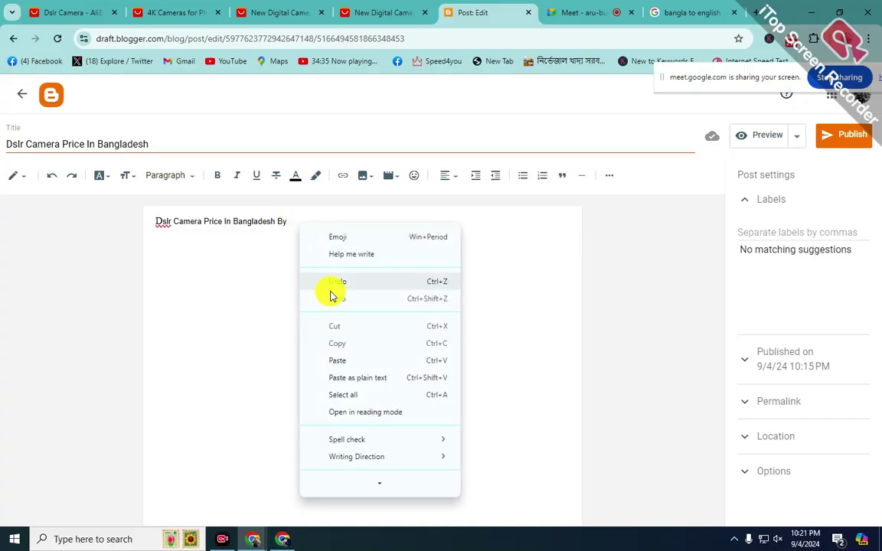
left_click(355, 360)
left_click(288, 221)
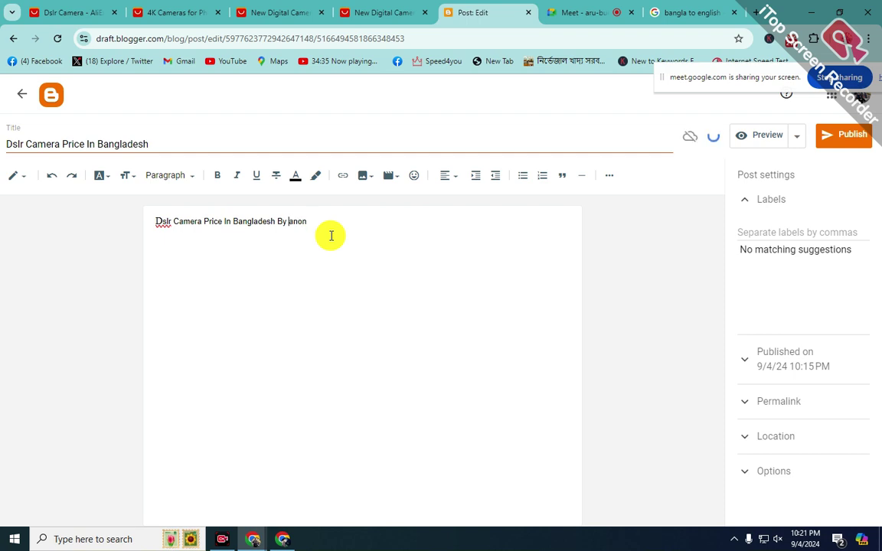
key("Delete")
type("C")
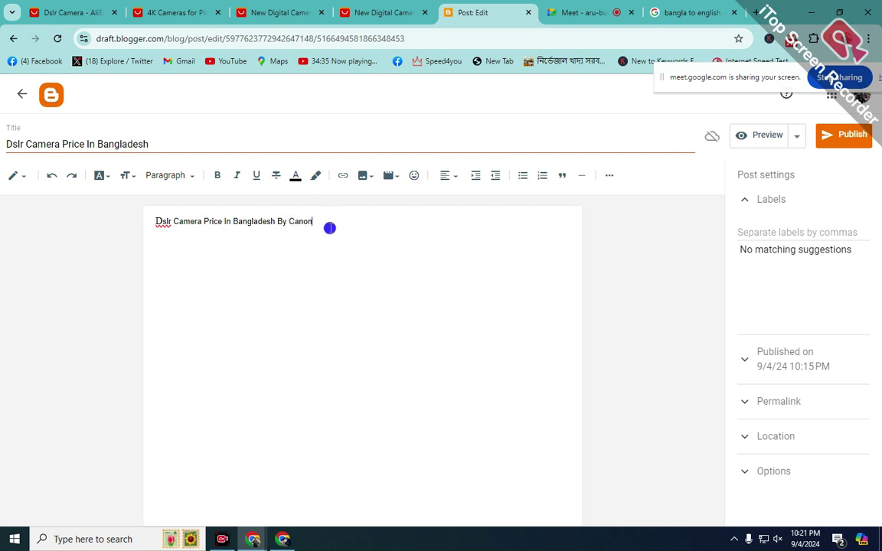
- Copy the full body line, remove "By Canon" from the original, and paste the copy several lines below
left_click_drag(328, 227, 152, 217)
right_click(172, 228)
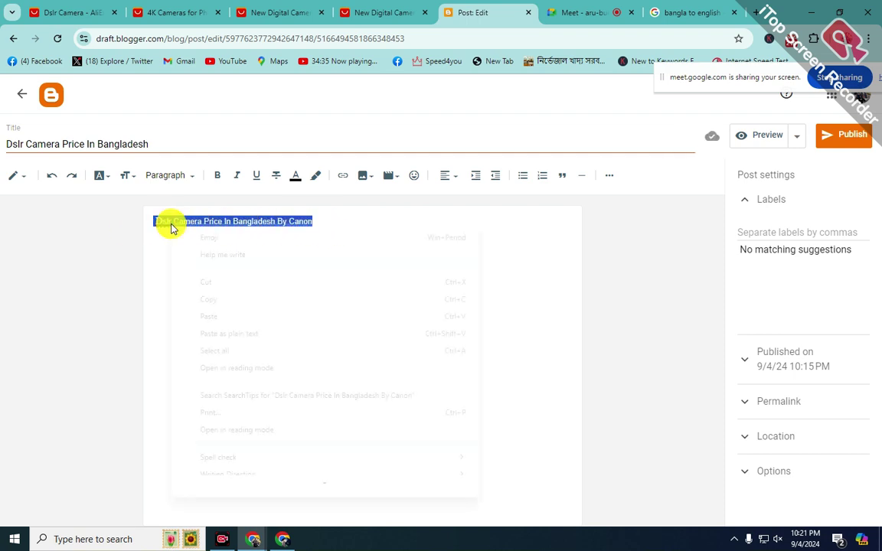
left_click(206, 300)
left_click_drag(314, 221, 274, 215)
key("BackSpace")
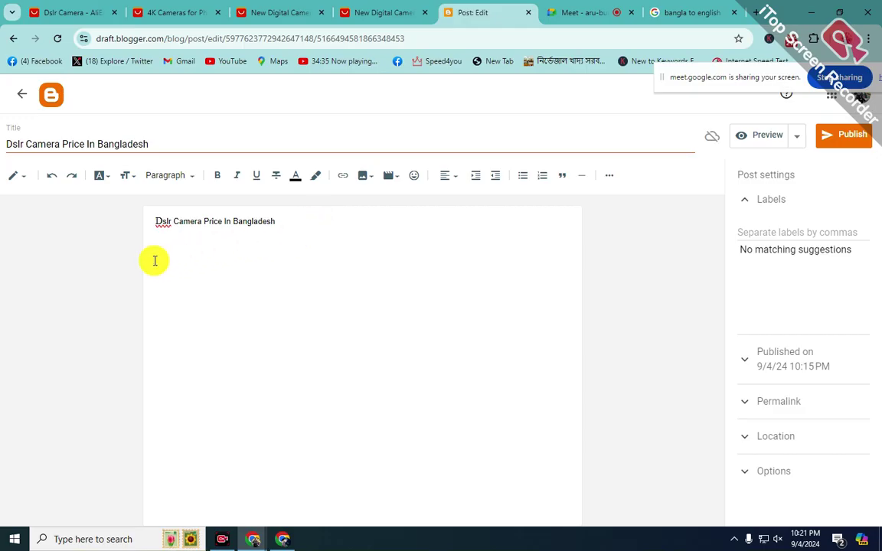
right_click(163, 338)
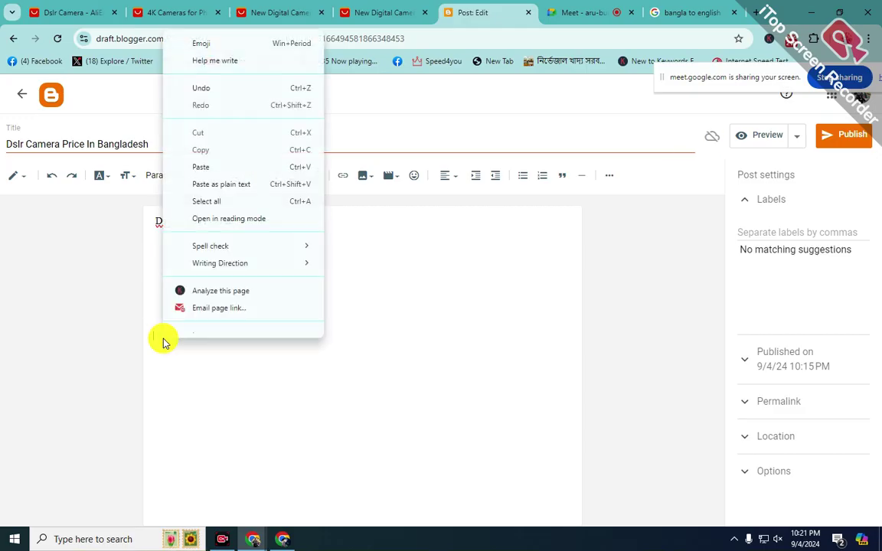
left_click(217, 172)
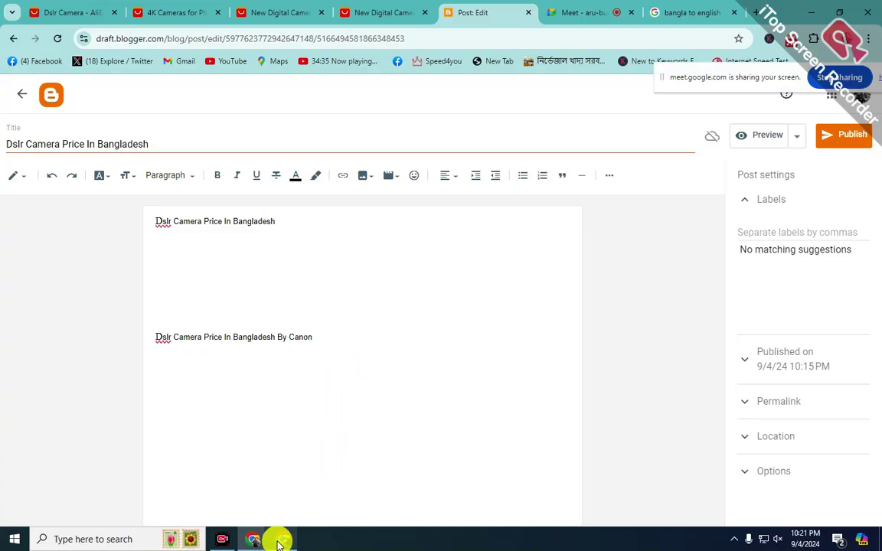
- Switch to the keyword spreadsheet and copy "canon 700d price in bangladesh" from cell A4
mouse_move(280, 540)
left_click(262, 498)
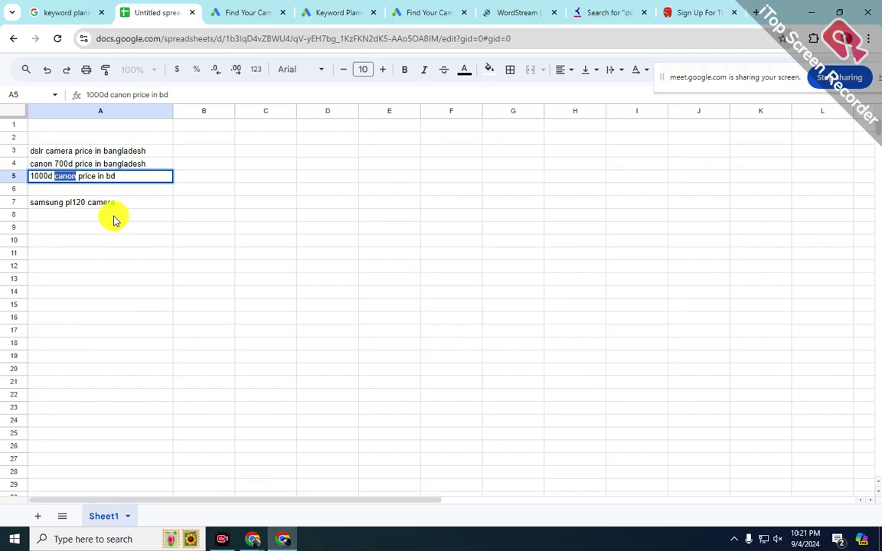
left_click(139, 166)
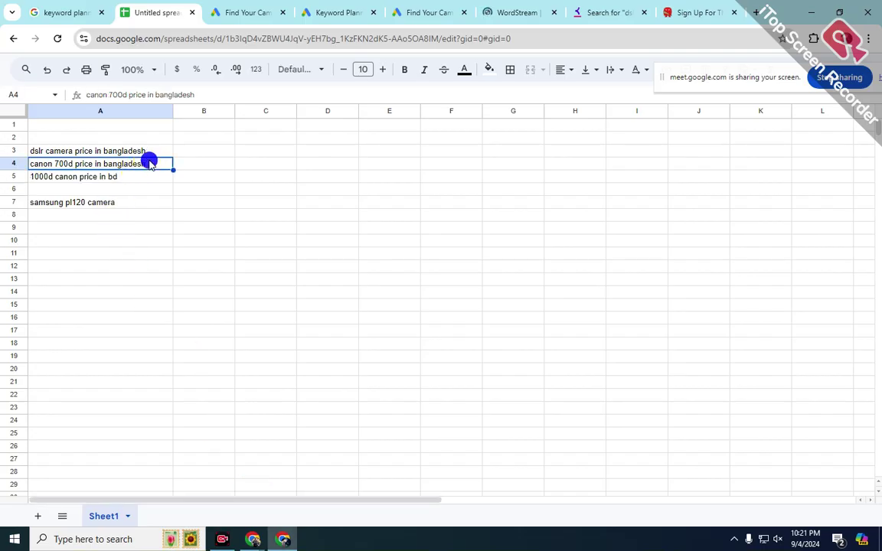
double_click(148, 163)
left_click_drag(148, 163, 50, 176)
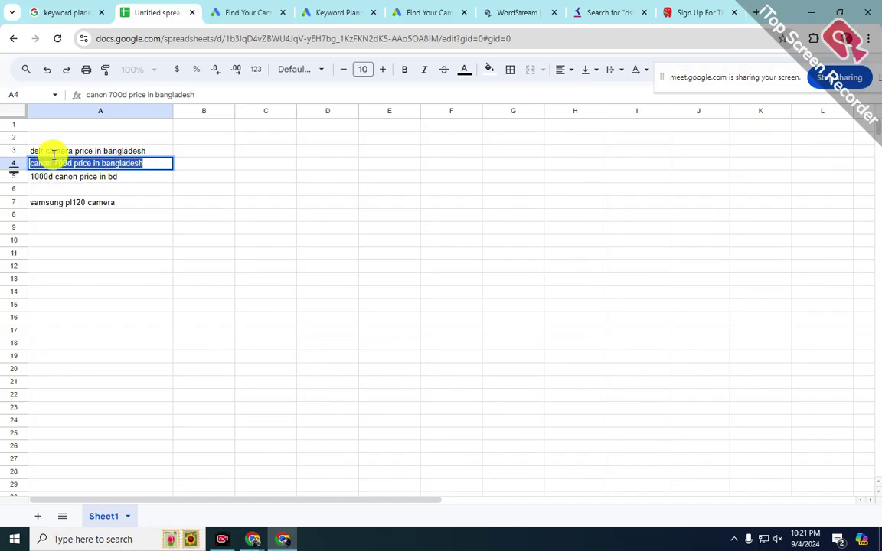
right_click(56, 160)
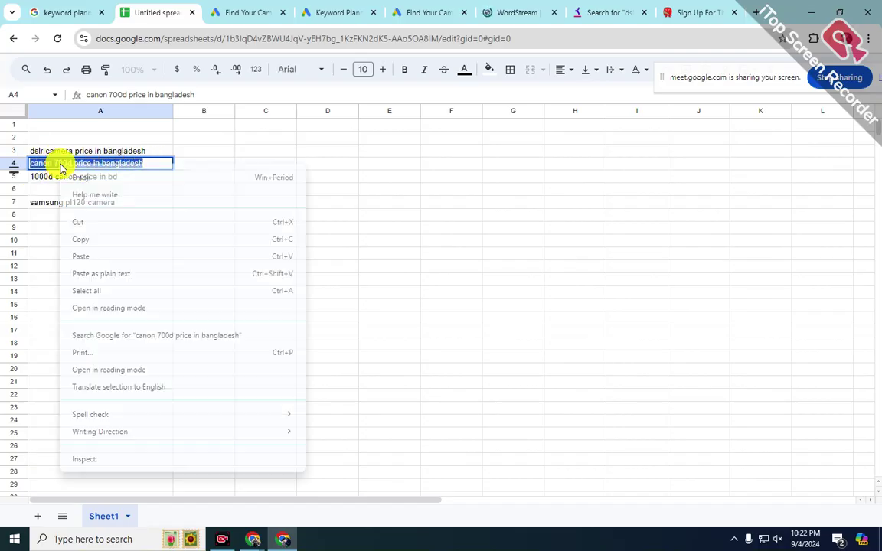
left_click(102, 242)
- Paste the keyword in the Blogger post below the "By Canon" line as "Canon 700d price in bangladesh" and add five line breaks after it
mouse_move(250, 540)
left_click(201, 465)
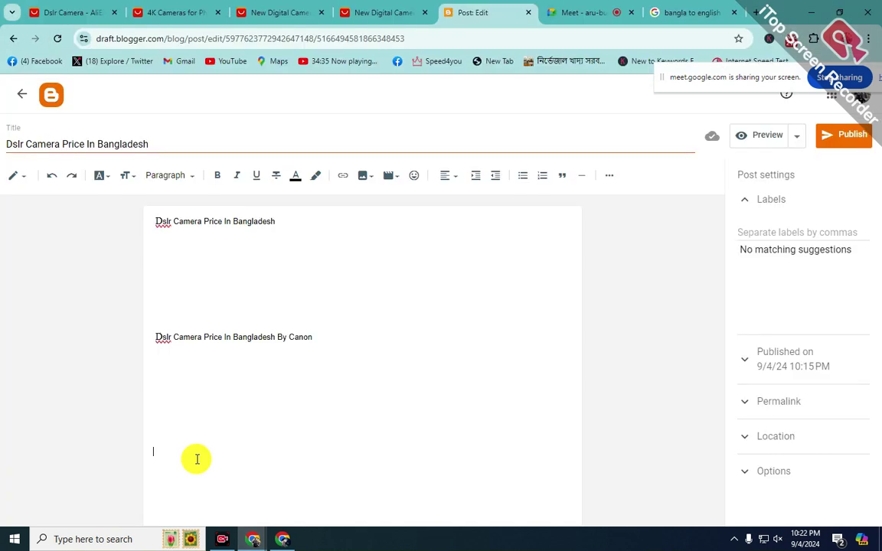
right_click(161, 407)
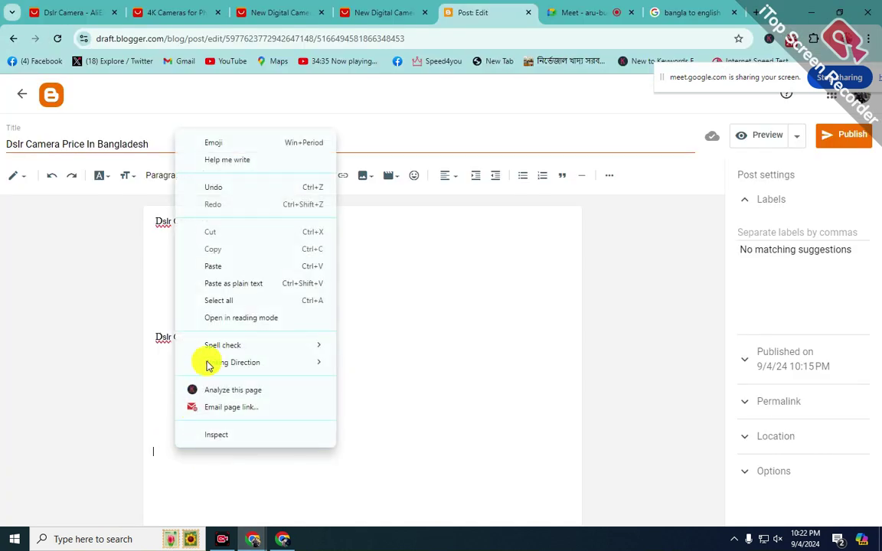
left_click(211, 266)
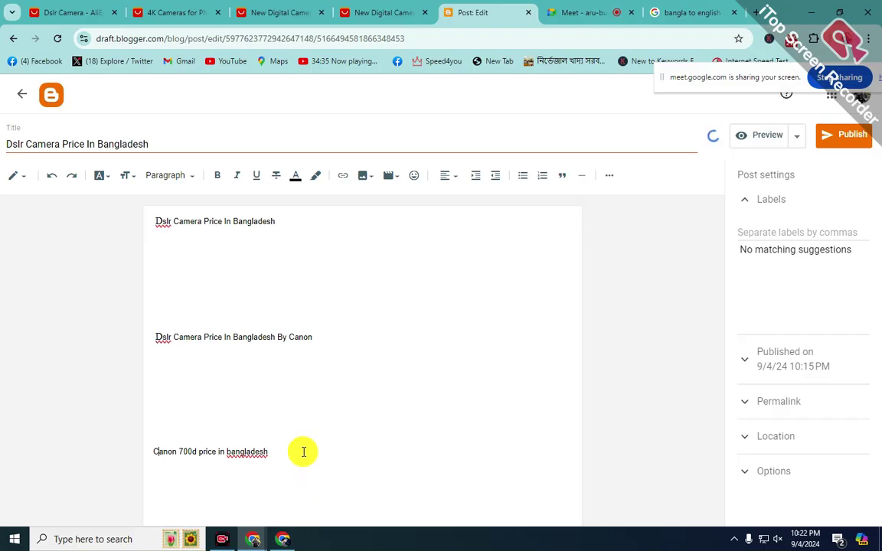
key("Return")
key("Return")
key("Return")
key("Return")
key("Return")
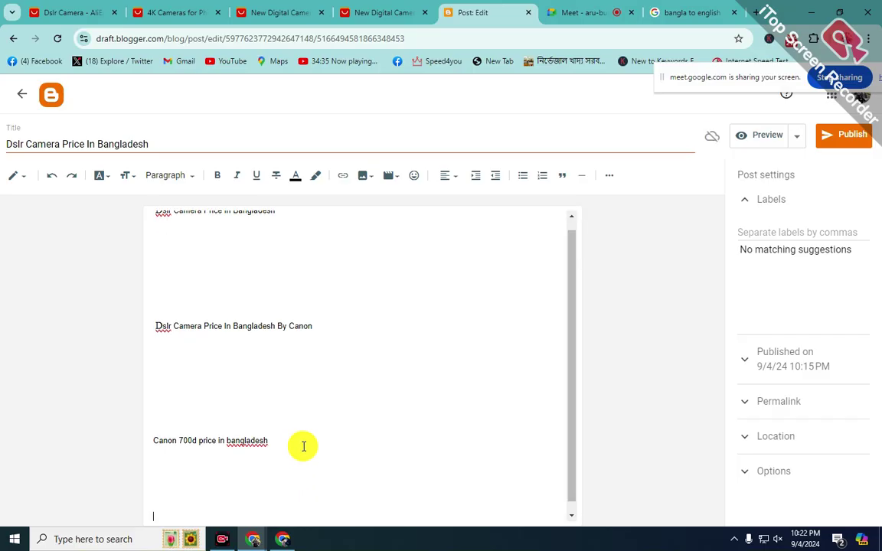
- Switch back to the keyword spreadsheet and copy "1000d canon price in bd" from cell A5
left_click(295, 541)
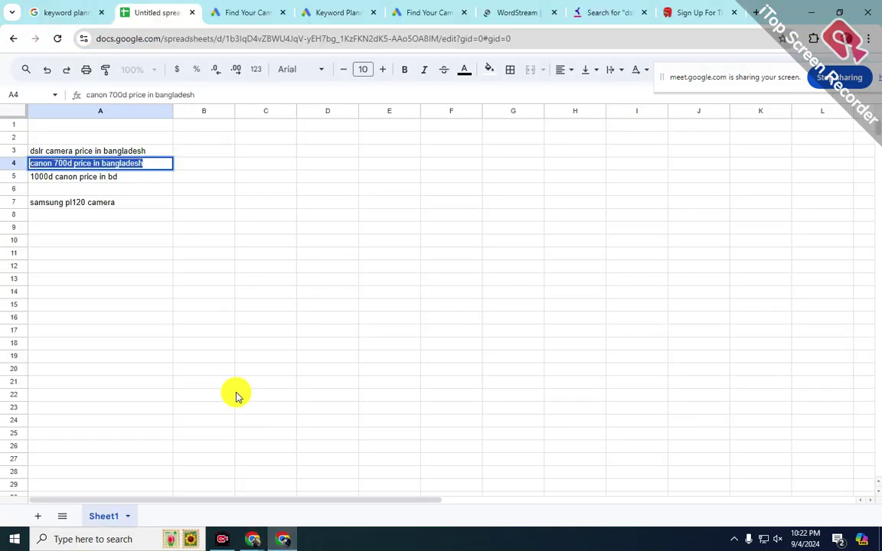
left_click(91, 181)
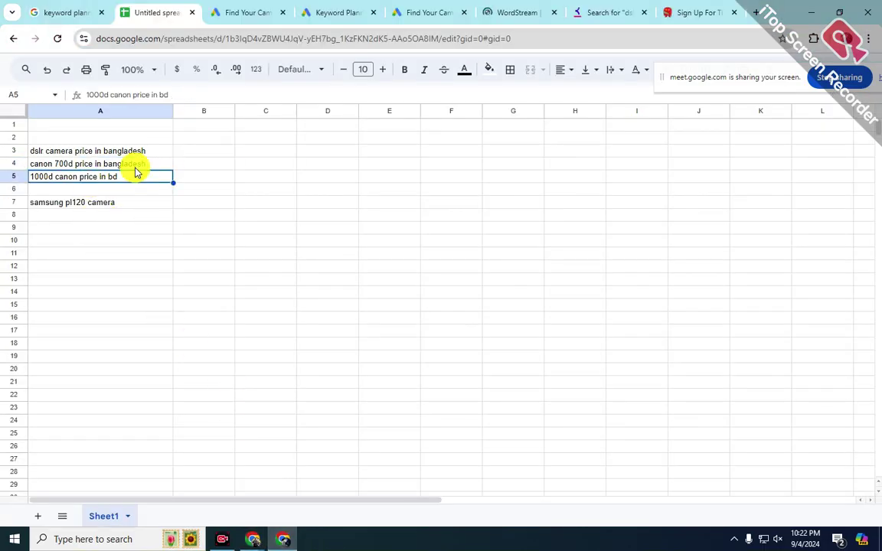
double_click(125, 180)
left_click_drag(145, 174, 29, 198)
right_click(58, 174)
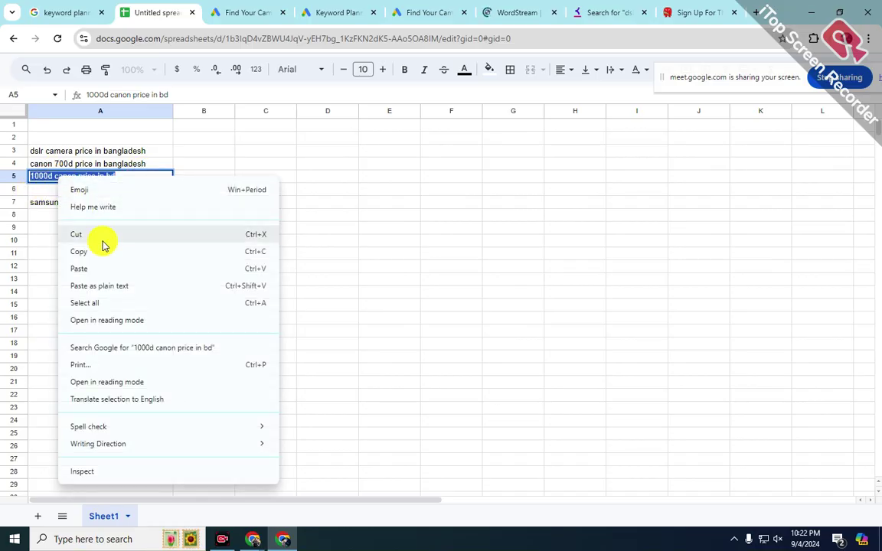
left_click(103, 249)
mouse_move(255, 544)
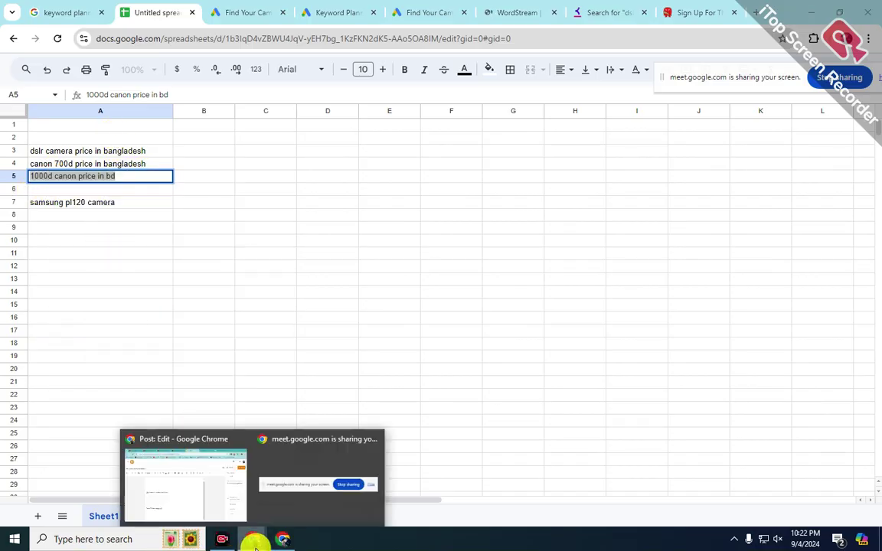
- Switch to the Blogger post, paste "1000d canon price in bd" below the Canon 700d line, and add three line breaks after it
left_click(229, 508)
left_click(164, 484)
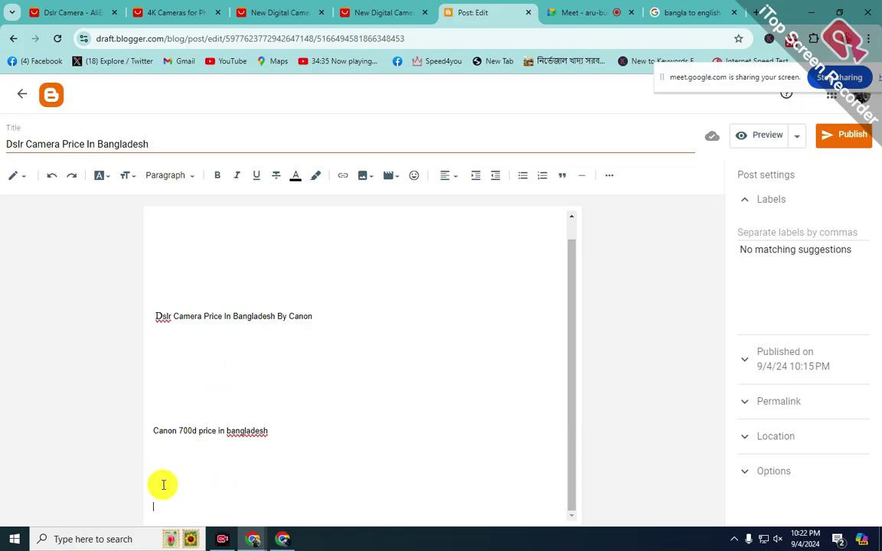
right_click(154, 499)
left_click(201, 321)
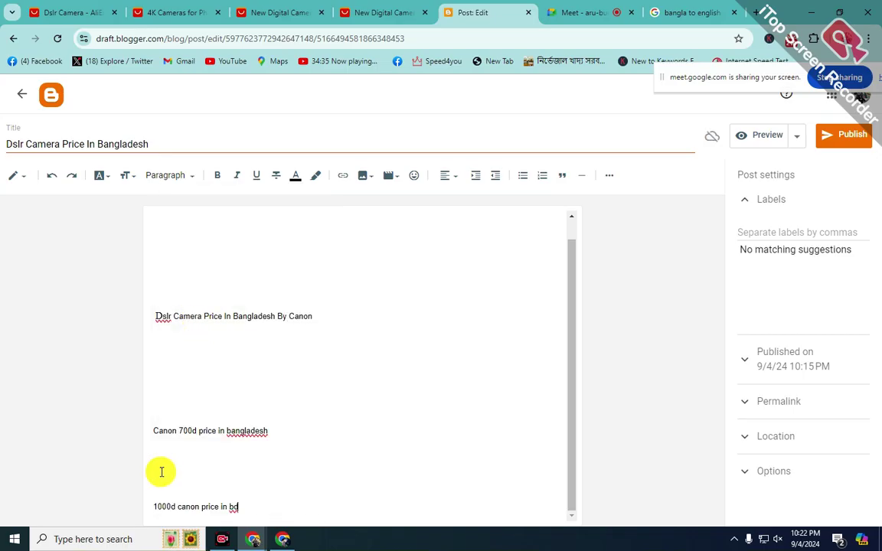
key("Return")
key("Return")
key("Return")
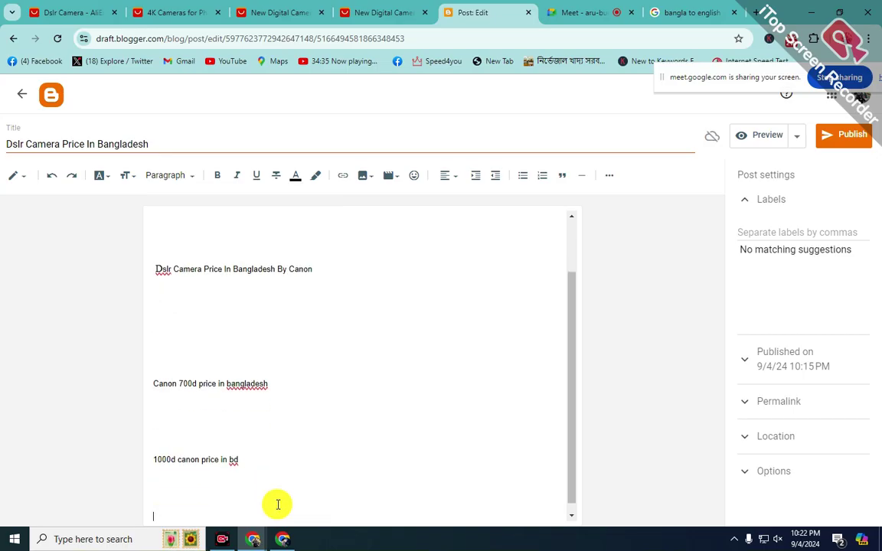
- Switch to the keyword spreadsheet and copy "samsung pl120 camera" from cell A7
left_click(288, 539)
left_click(138, 278)
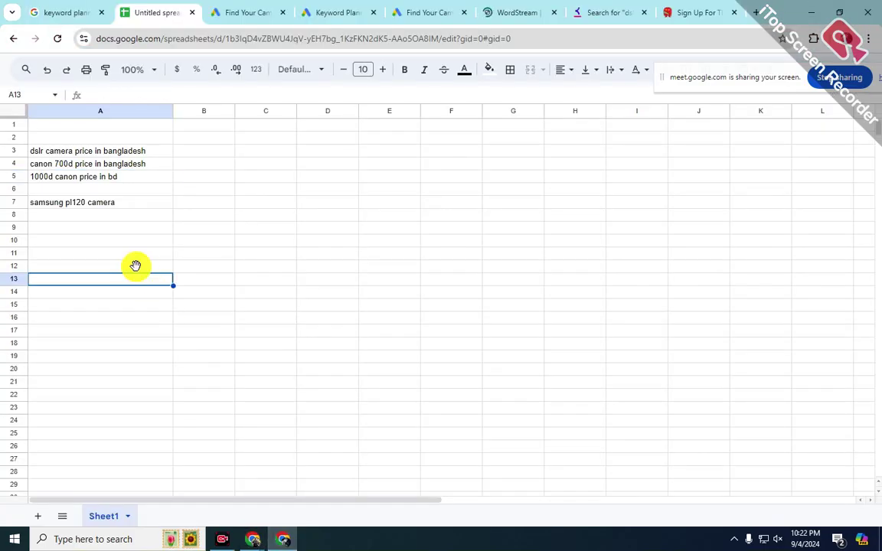
left_click(122, 205)
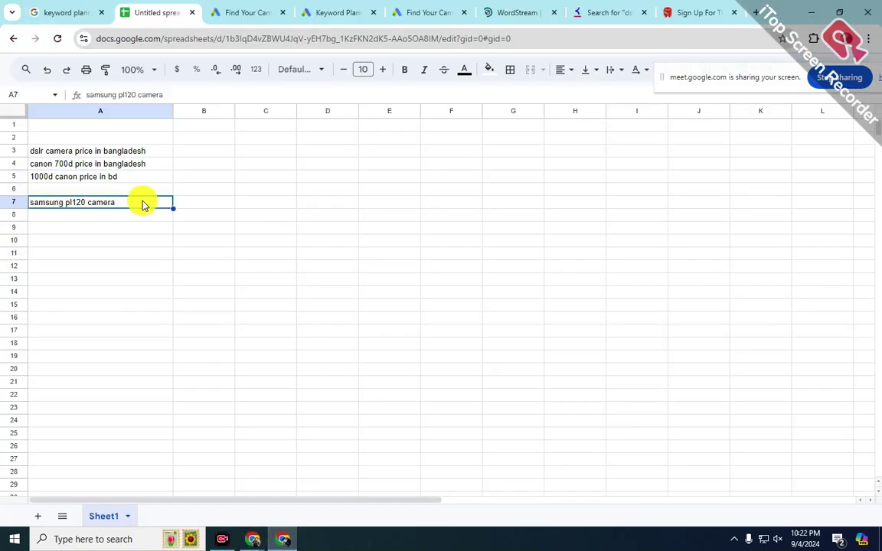
double_click(139, 194)
left_click_drag(138, 193, 32, 198)
right_click(30, 198)
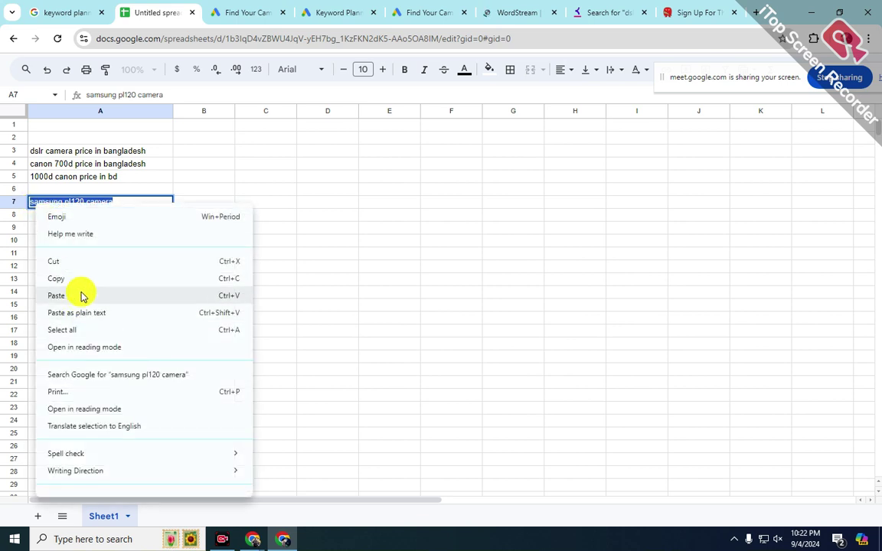
left_click(79, 281)
- Switch to the Blogger post and paste the keyword below the 1000d line as "Samsung pl120 camera"
mouse_move(256, 536)
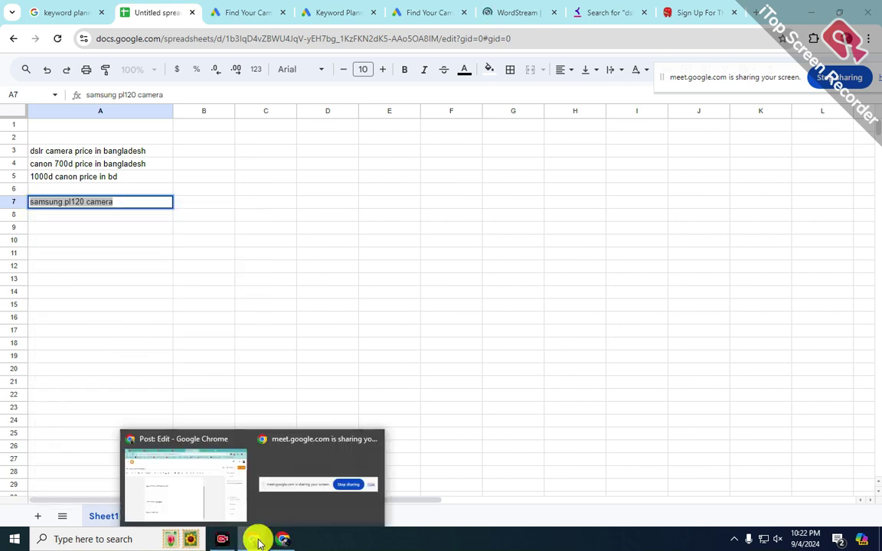
left_click(214, 488)
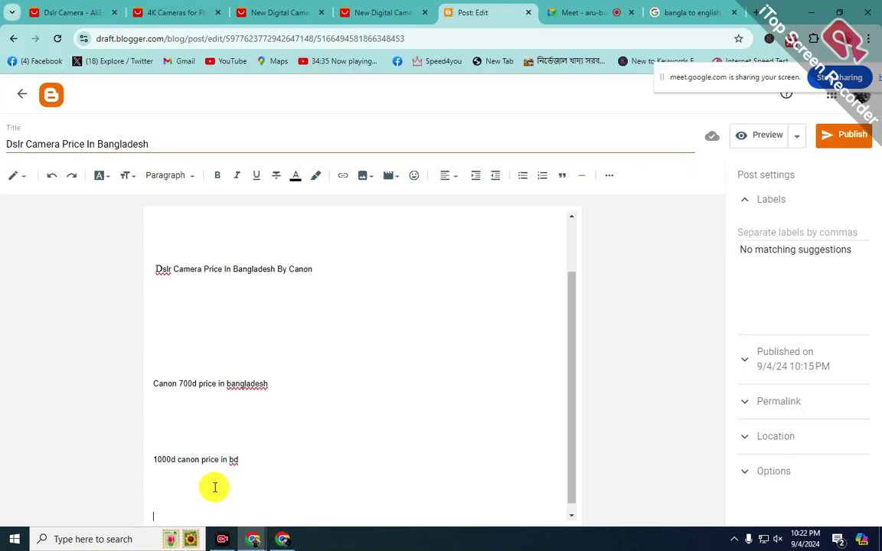
right_click(158, 504)
left_click(196, 327)
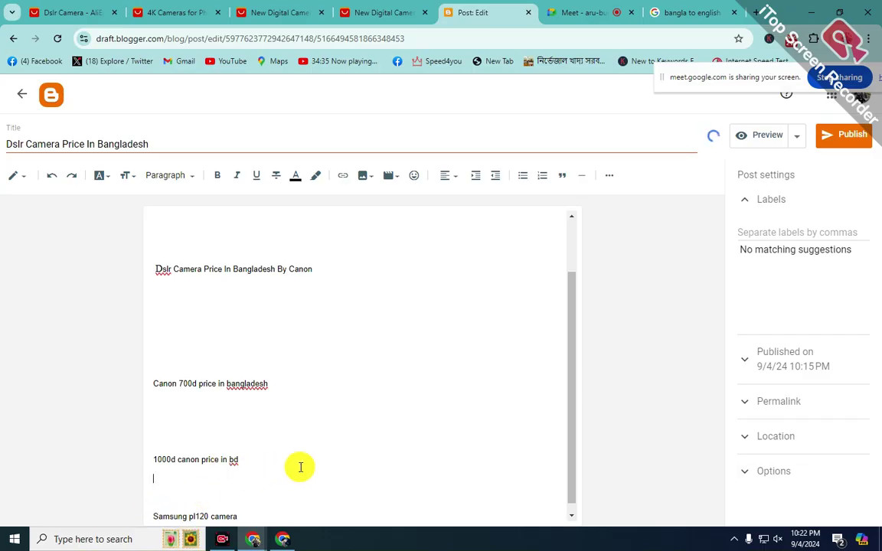
- Copy the first body line, "Dslr Camera Price In Bangladesh", from the Blogger post
scroll(301, 468, "up", 1)
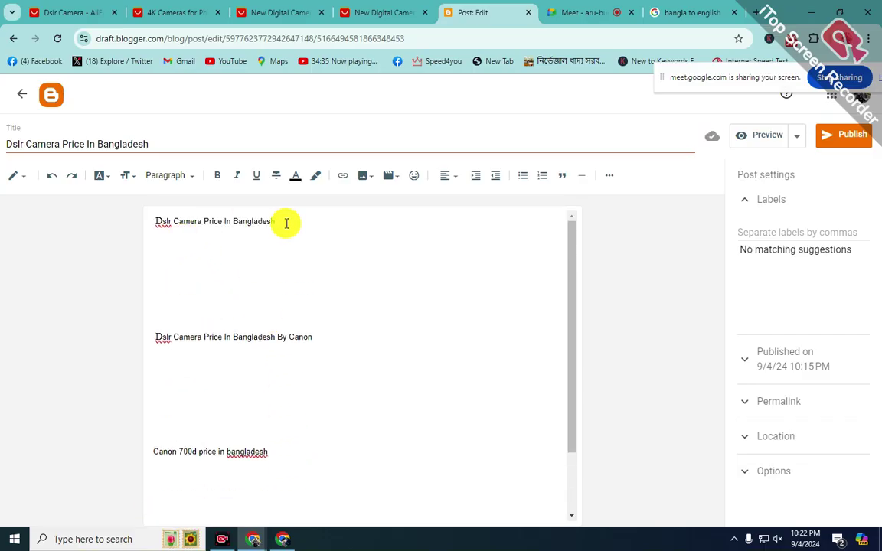
left_click_drag(285, 220, 153, 226)
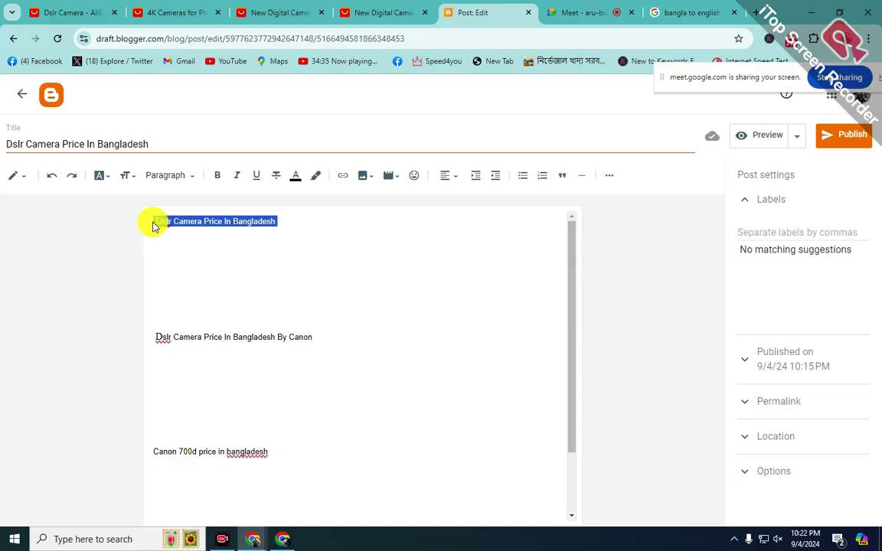
right_click(175, 220)
left_click(220, 229)
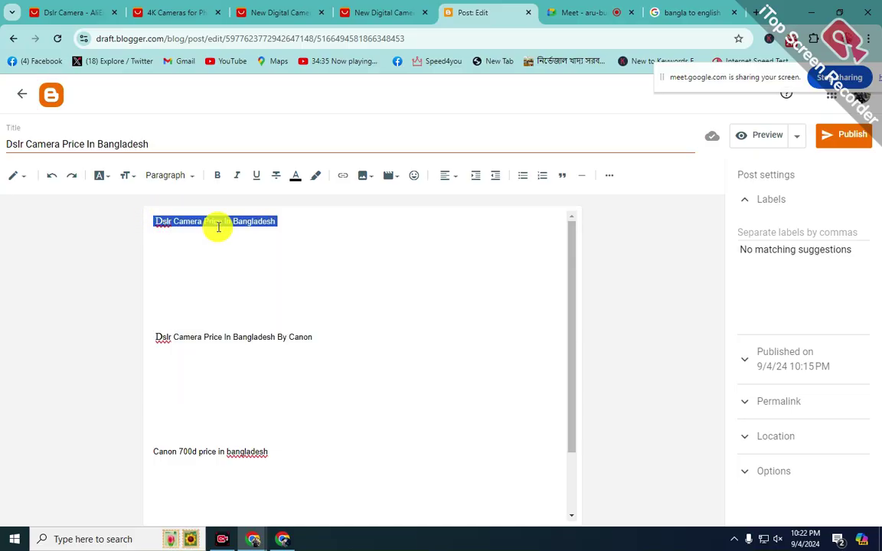
- Switch to the spreadsheet's browser window and search Google for the copied "Dslr Camera Price In Bangladesh" in a new tab
left_click(284, 537)
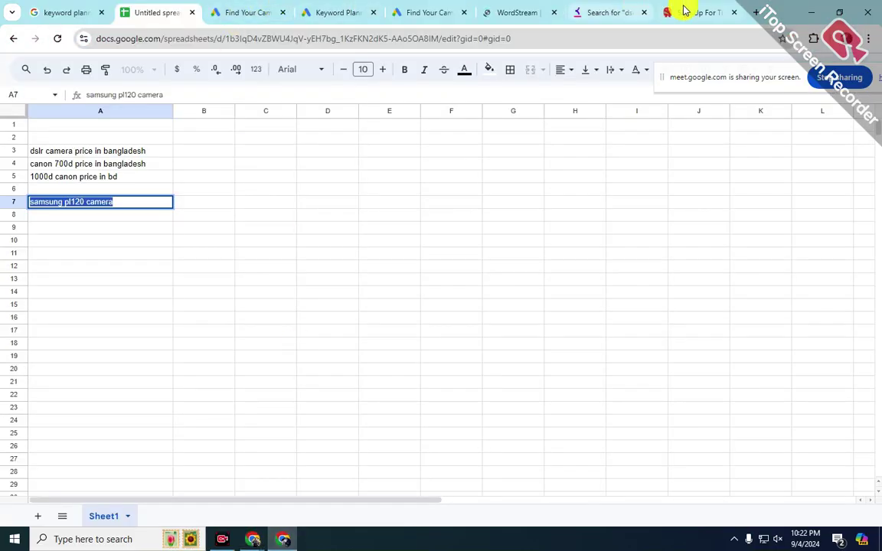
left_click(757, 13)
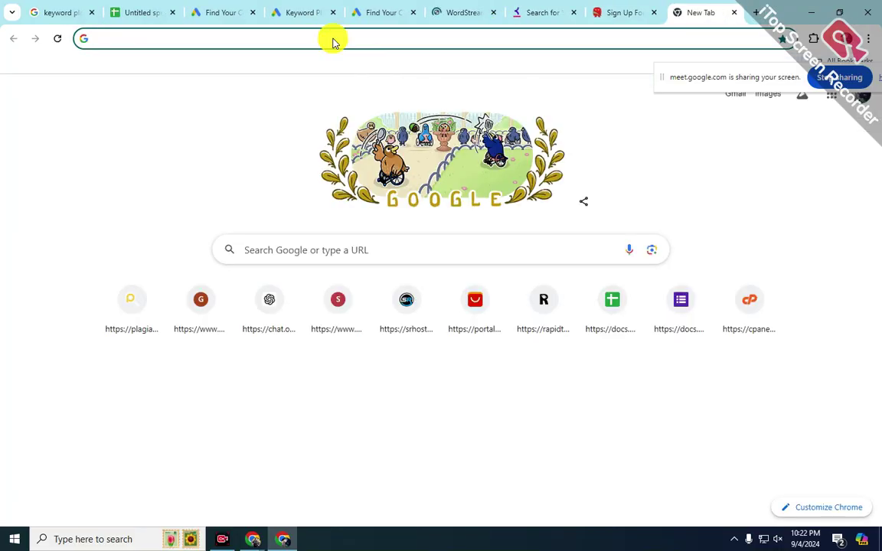
right_click(333, 39)
left_click(376, 141)
key("Return")
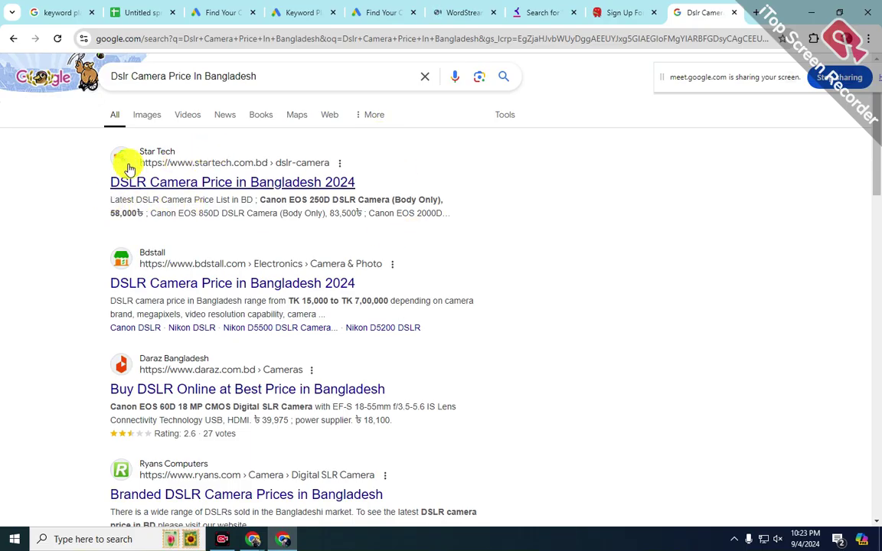
- Open the Star Tech result in a new tab and go to the Canon EOS 2000D DSLR Camera (Body Only) product page
right_click(207, 187)
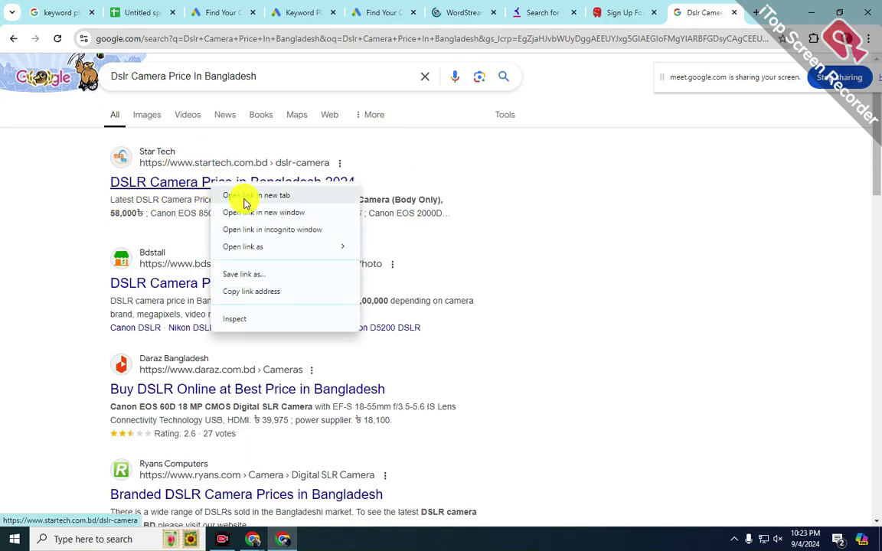
left_click(237, 194)
left_click(700, 8)
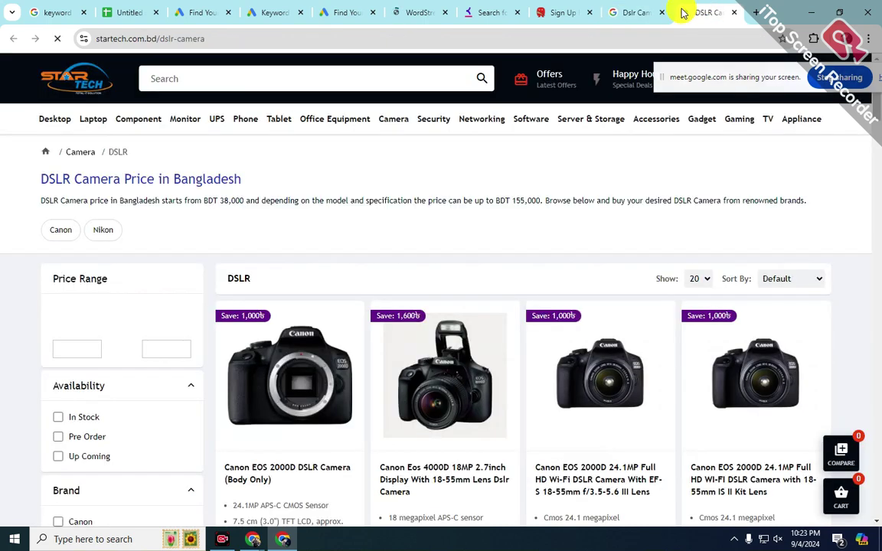
scroll(287, 346, "down", 3)
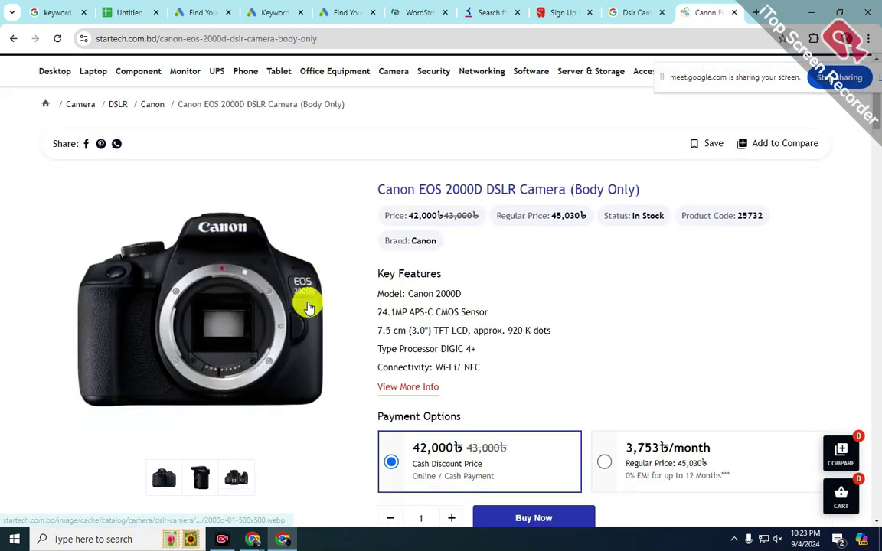
- Examine the Canon EOS 2000D product page, including its focus and exposure specifications, and return to its beginning
scroll(307, 304, "down", 3)
scroll(306, 305, "up", 2)
scroll(313, 312, "down", 7)
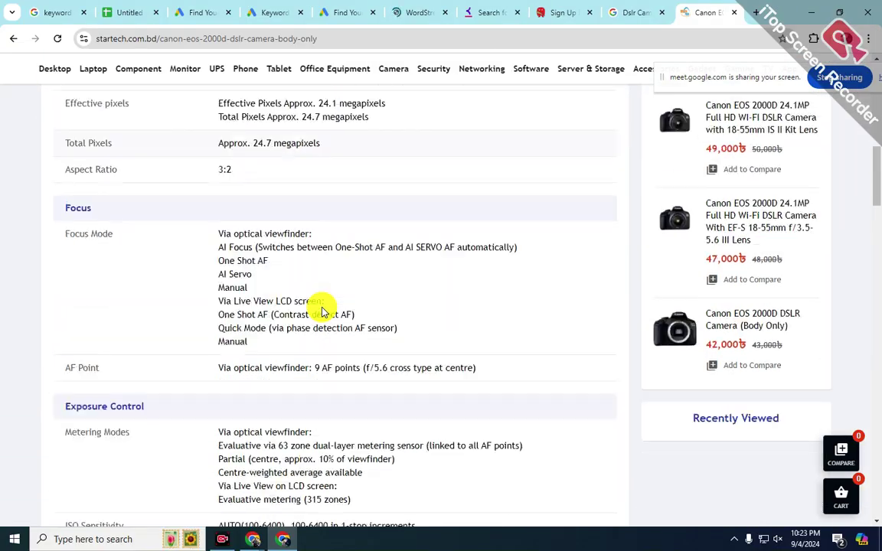
scroll(323, 312, "up", 2)
scroll(319, 310, "down", 3)
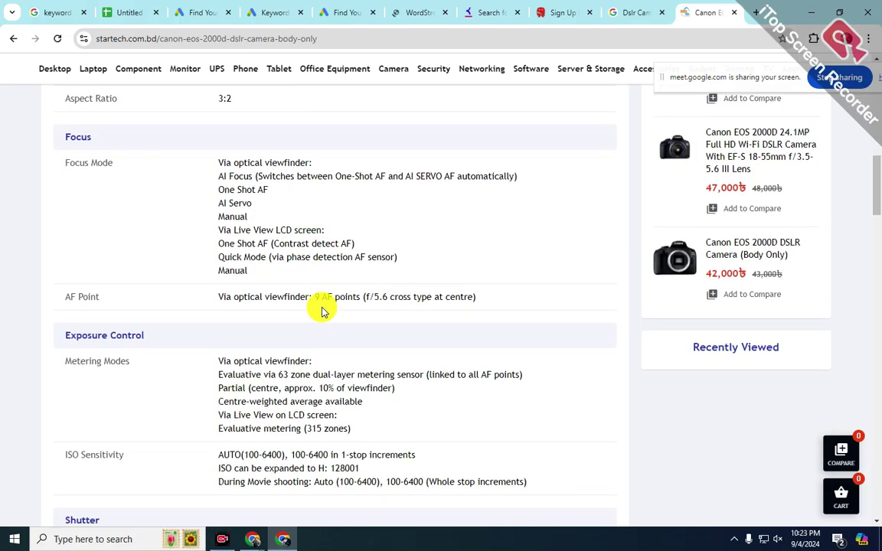
scroll(551, 338, "up", 10)
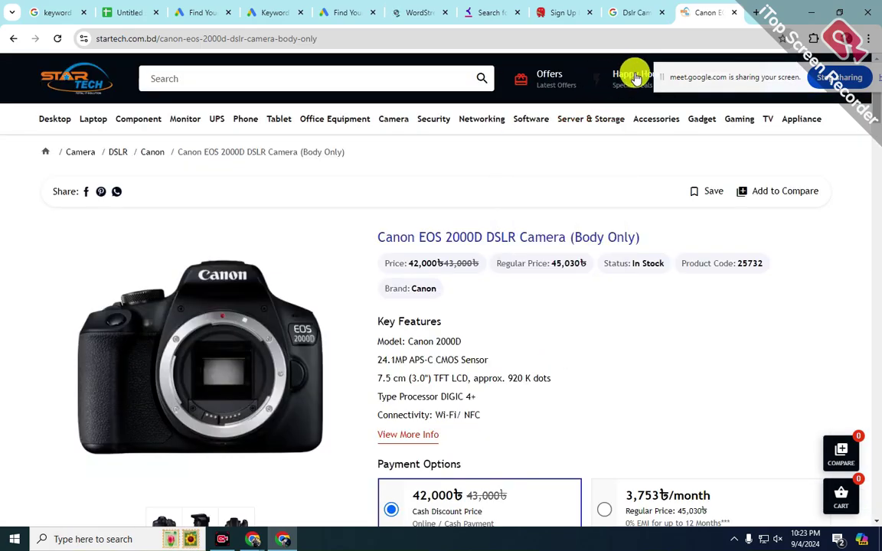
- Go back to the Google results and view the BDStall and Digital Shop pages, returning to the results after each
left_click(621, 12)
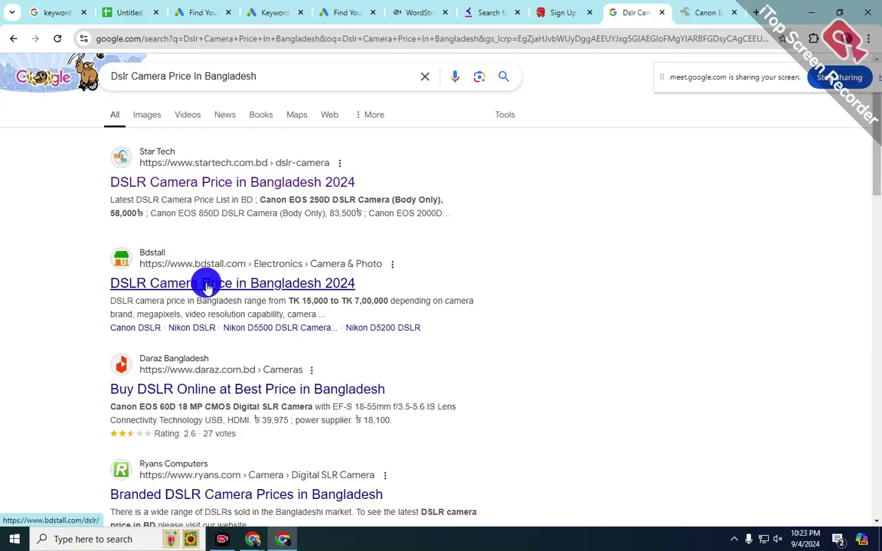
left_click(206, 286)
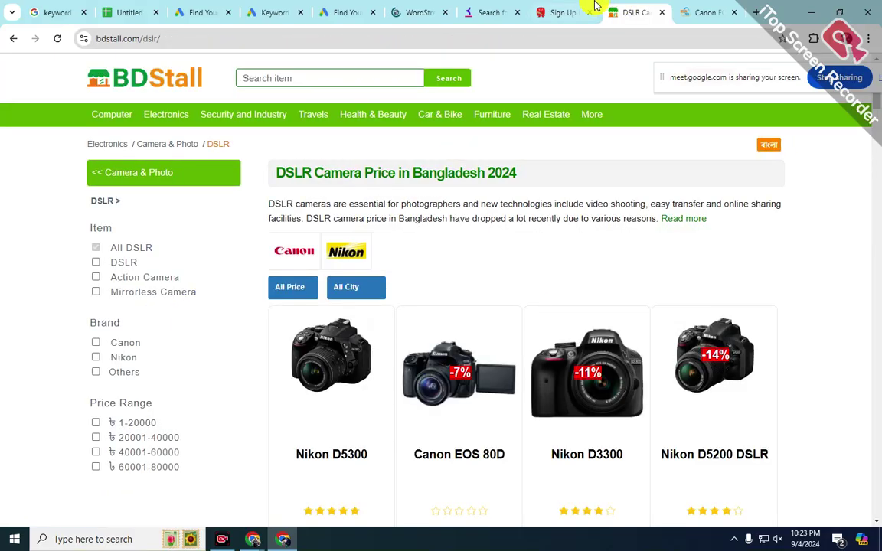
left_click(13, 38)
scroll(267, 370, "down", 5)
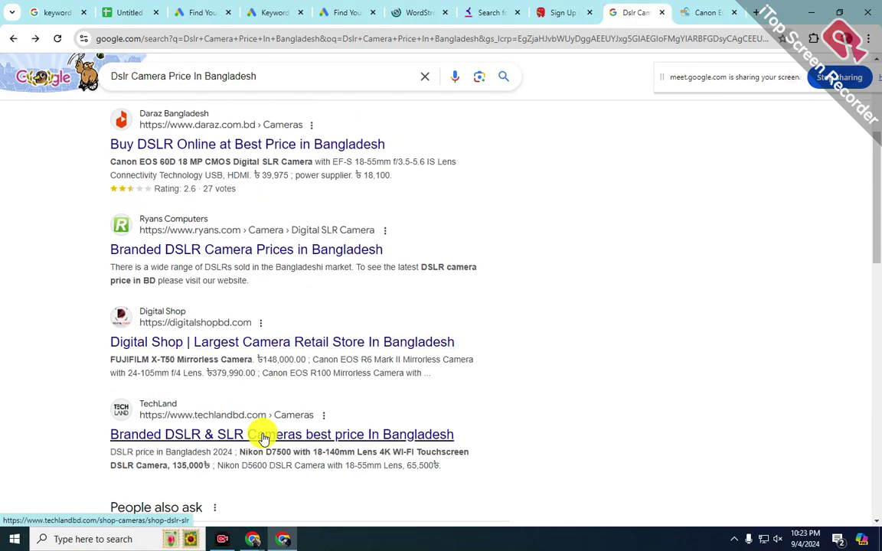
scroll(272, 393, "down", 3)
left_click(311, 220)
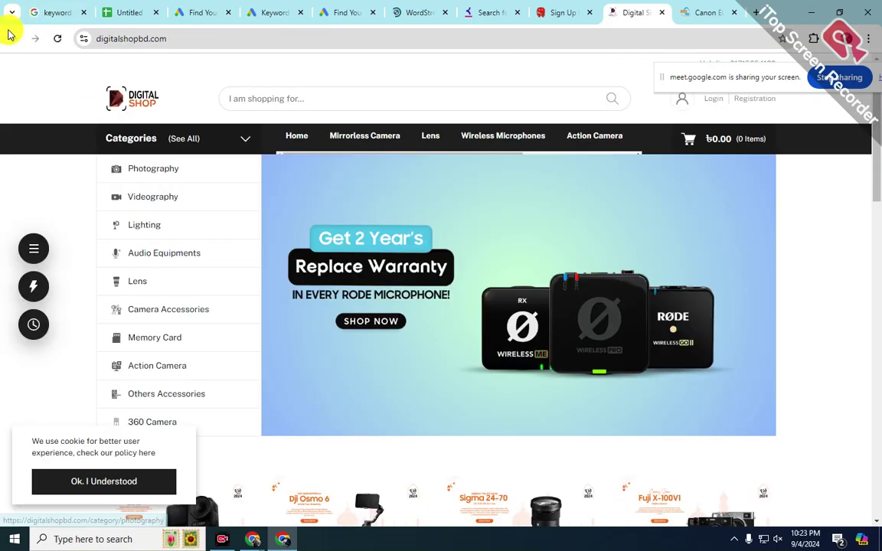
left_click(12, 40)
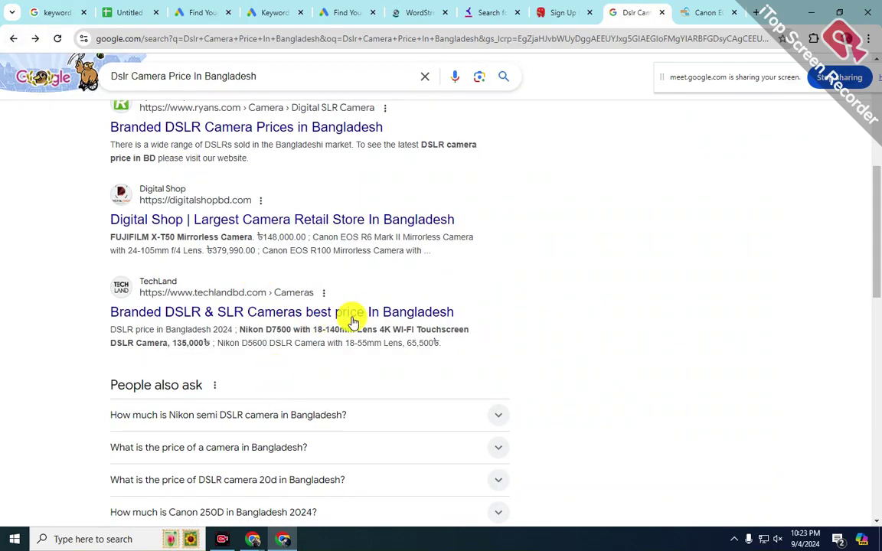
- View the Computer Village and ShopZ BD results further down the list, returning to the search results after each
scroll(353, 322, "down", 6)
left_click(280, 237)
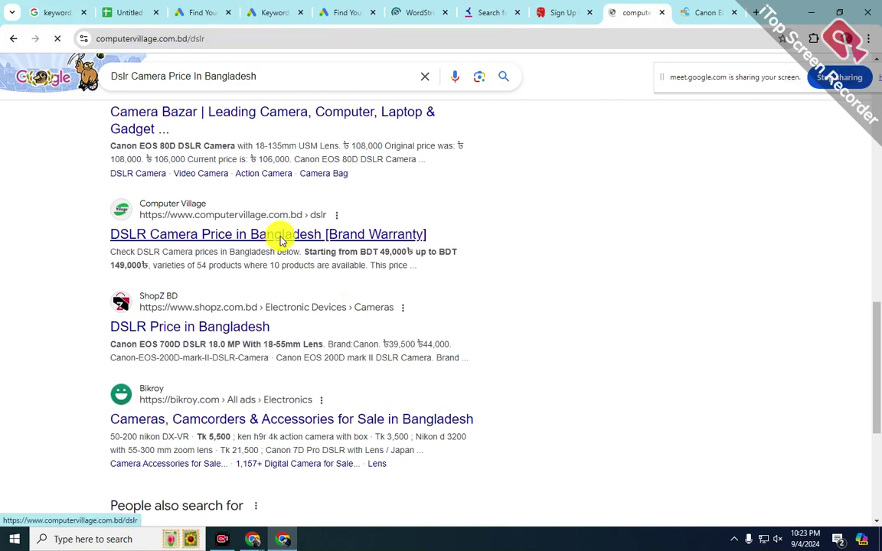
left_click(13, 39)
scroll(231, 320, "down", 2)
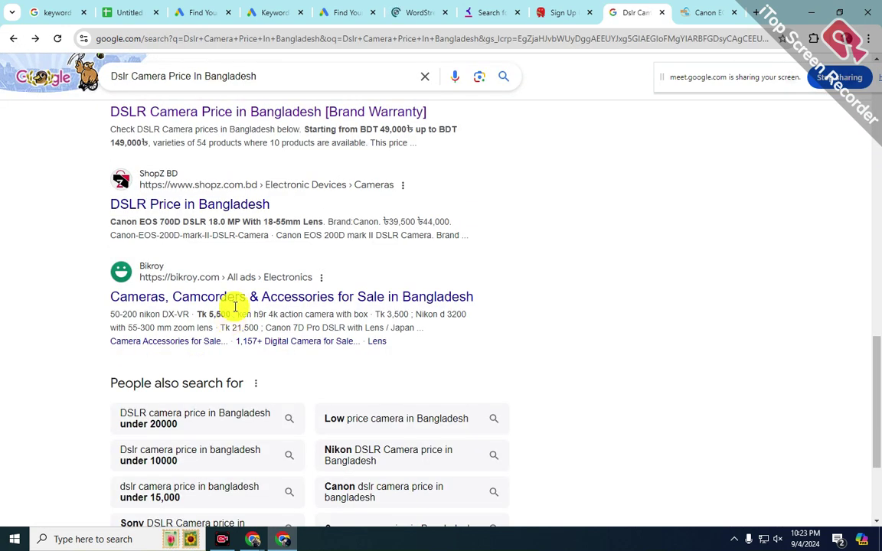
scroll(257, 426, "down", 3)
scroll(256, 434, "up", 4)
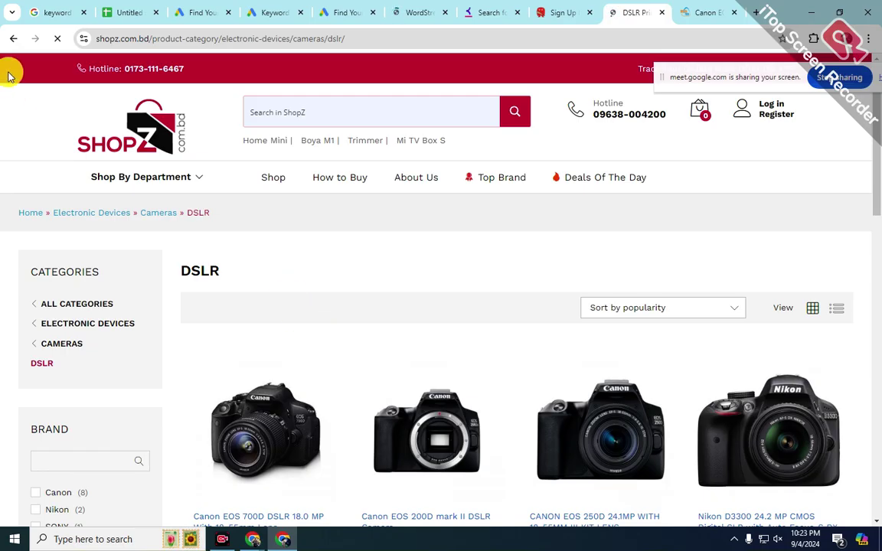
left_click(15, 40)
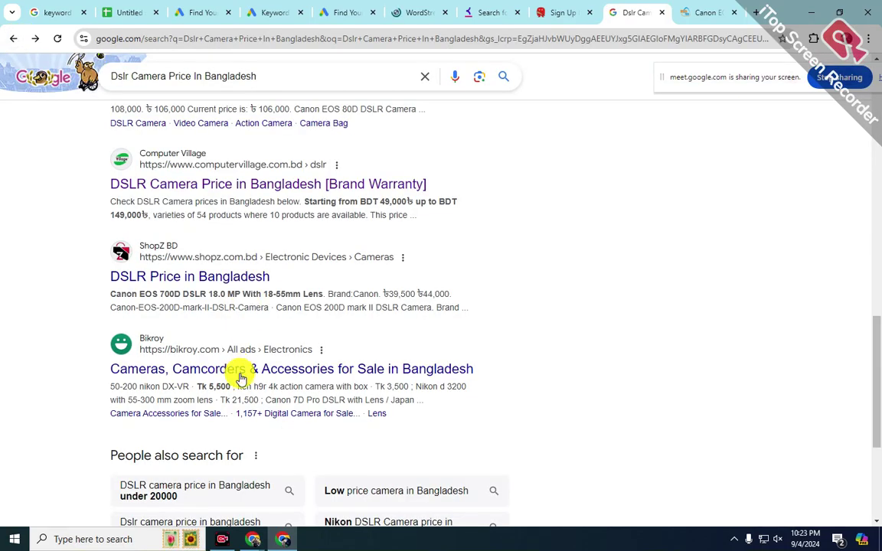
- Go to page 2 of the Google results, view the PQS Canon DSLR camera page, and return to the results
scroll(246, 364, "down", 4)
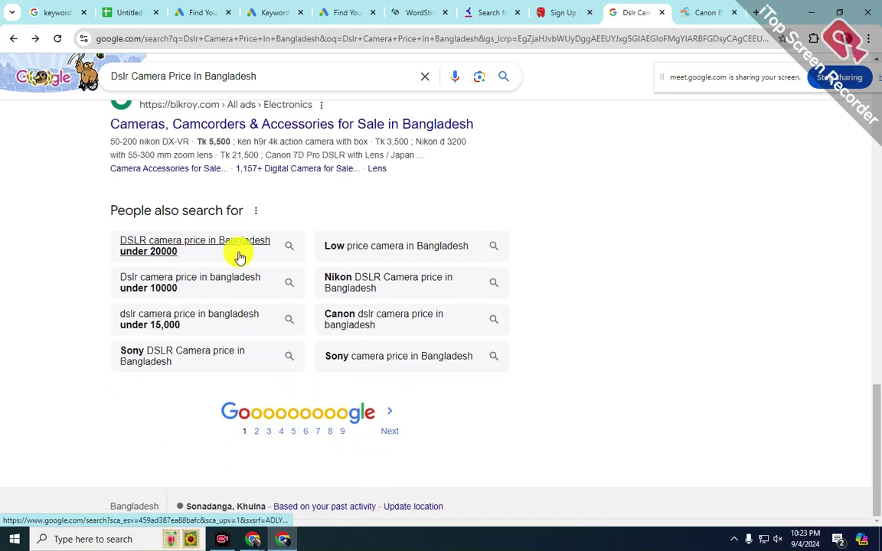
scroll(231, 258, "up", 1)
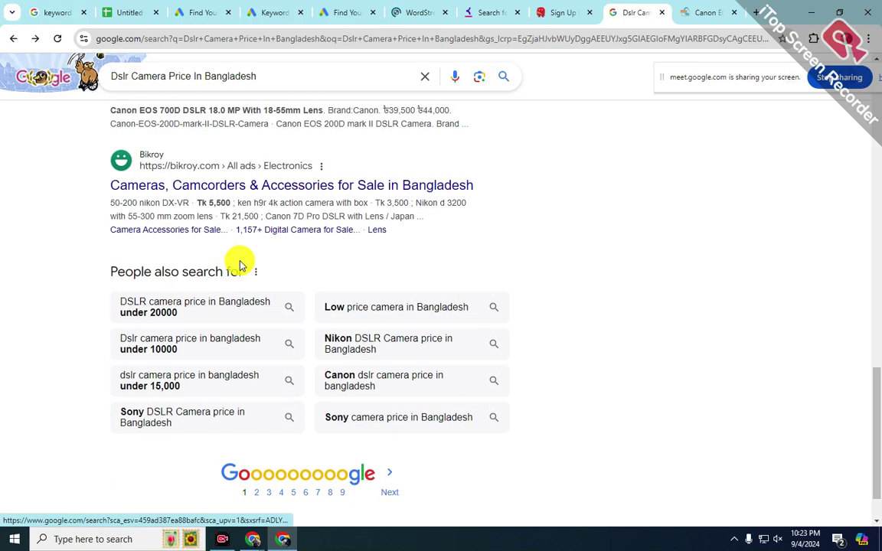
left_click(257, 494)
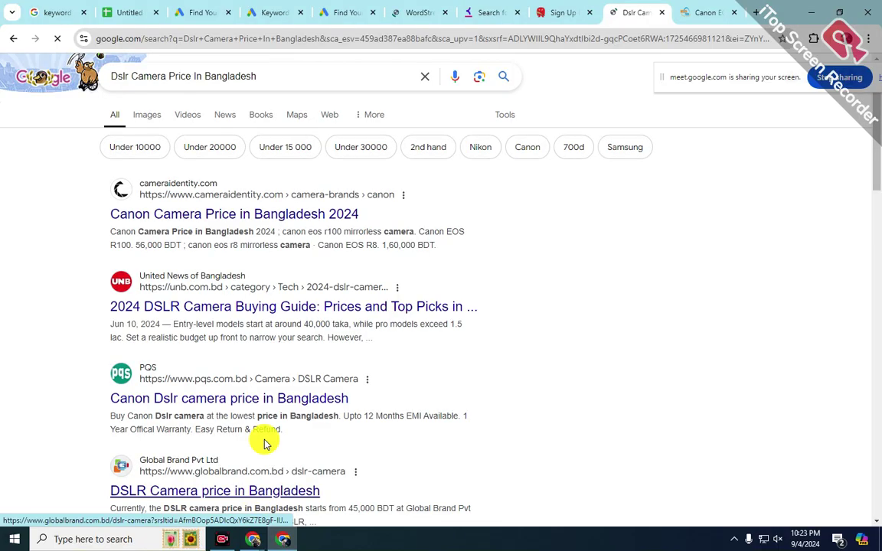
scroll(271, 360, "down", 3)
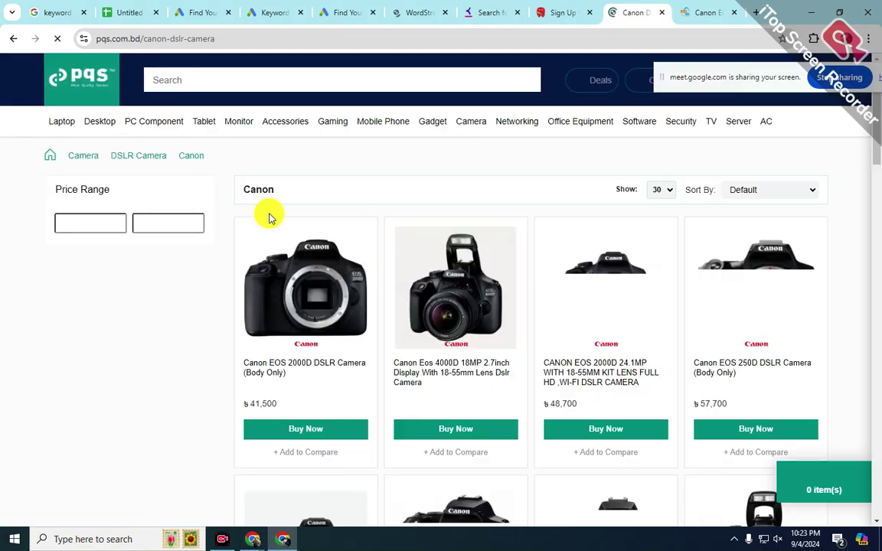
left_click(13, 42)
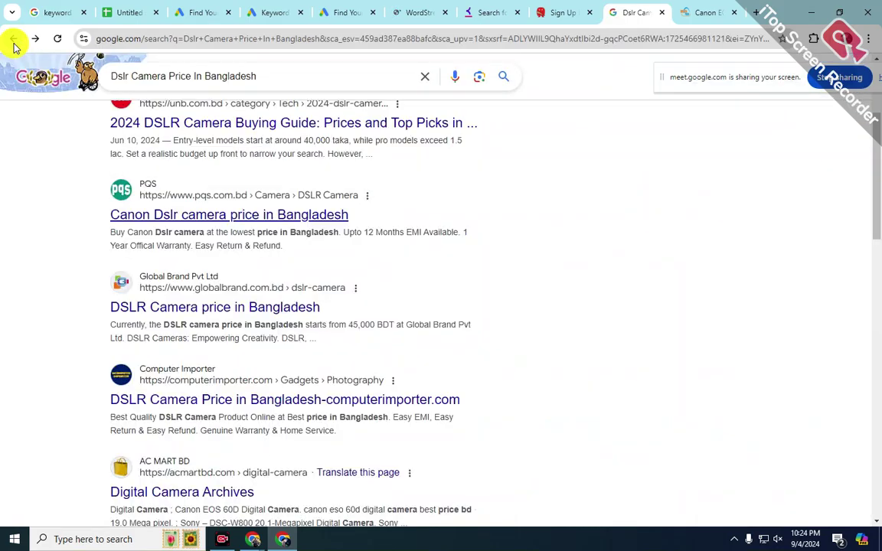
- View the Computer Importer DSLR page, return to the Google results, and open the sponsored B&H Photo Video result
left_click(235, 399)
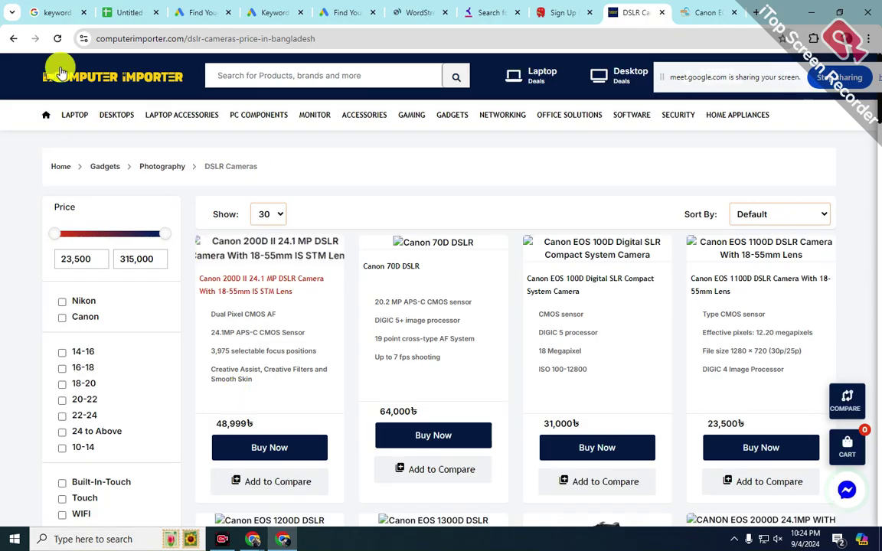
left_click(10, 40)
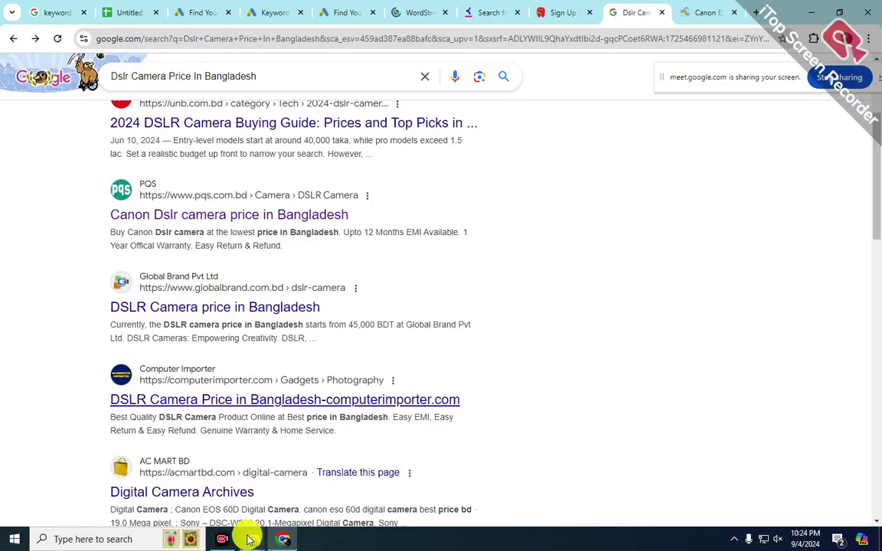
scroll(215, 482, "down", 6)
scroll(217, 484, "down", 5)
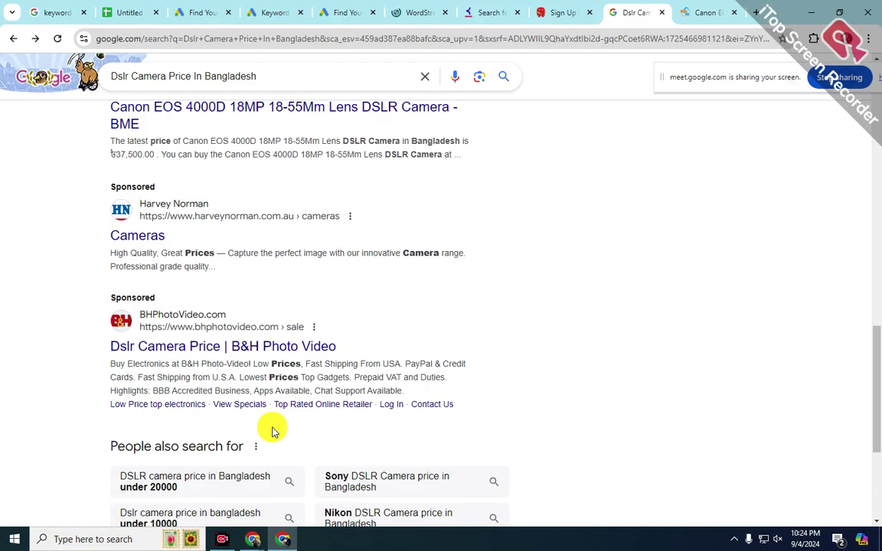
left_click(273, 352)
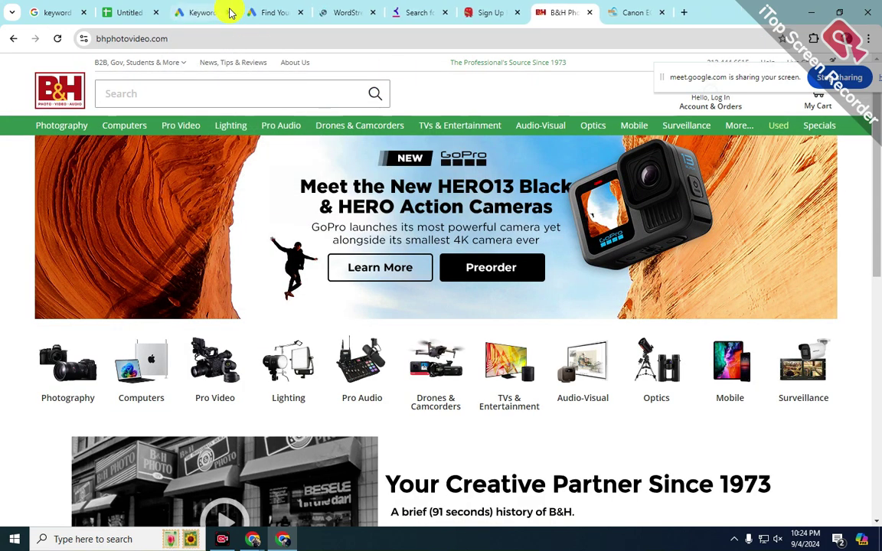
- Close the leftover keyword research and sign-up tabs between the spreadsheet and the B&H Photo Video page
left_click(230, 13)
left_click(230, 13)
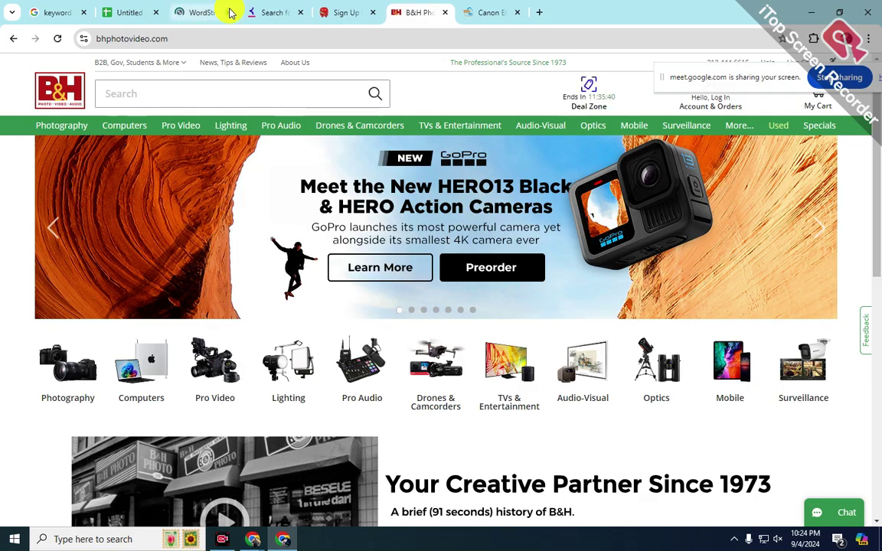
left_click(230, 12)
left_click(230, 12)
left_click(231, 13)
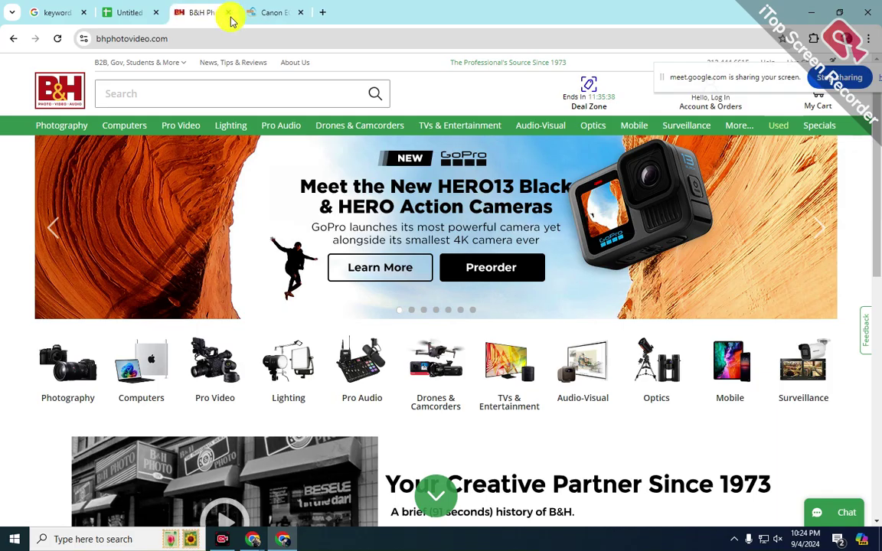
- View the B&H Photo Video home page and its company history page, and return to the Google results
scroll(469, 393, "down", 6)
scroll(469, 393, "up", 2)
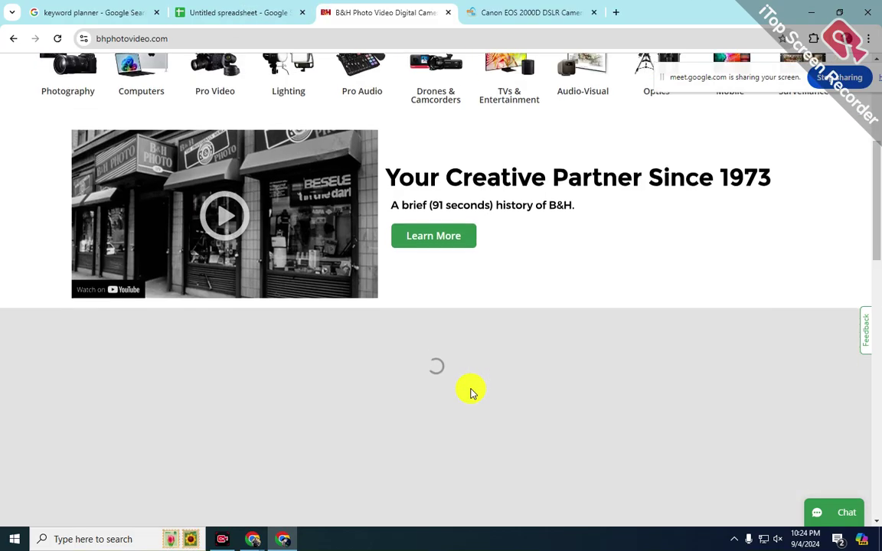
left_click(443, 244)
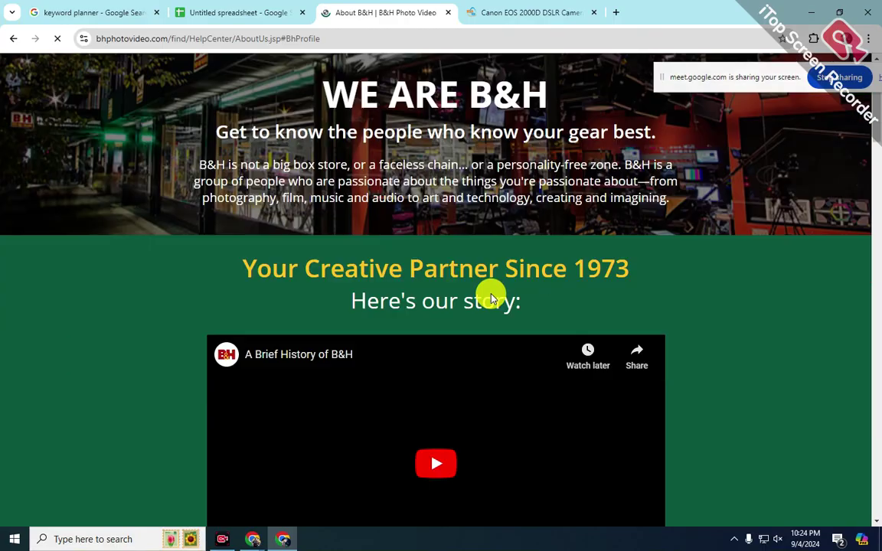
scroll(491, 298, "down", 15)
scroll(491, 306, "up", 10)
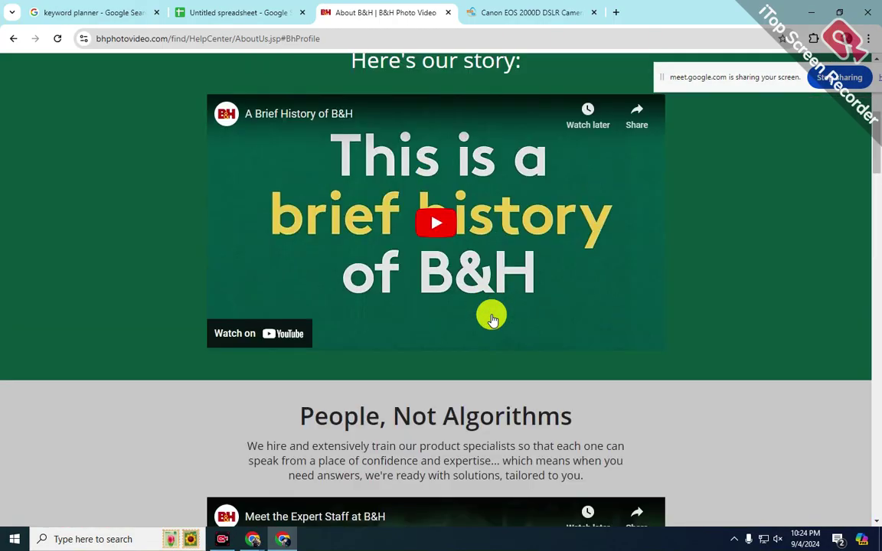
left_click(12, 38)
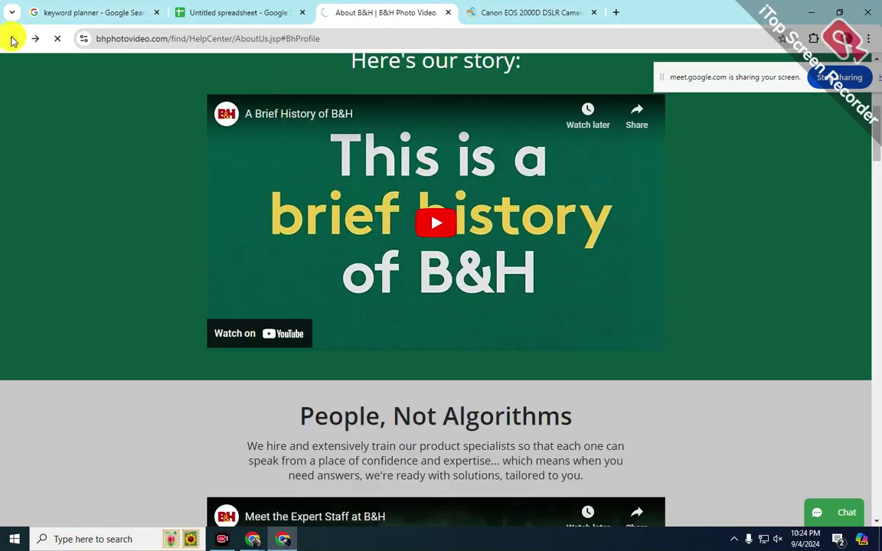
scroll(345, 276, "up", 4)
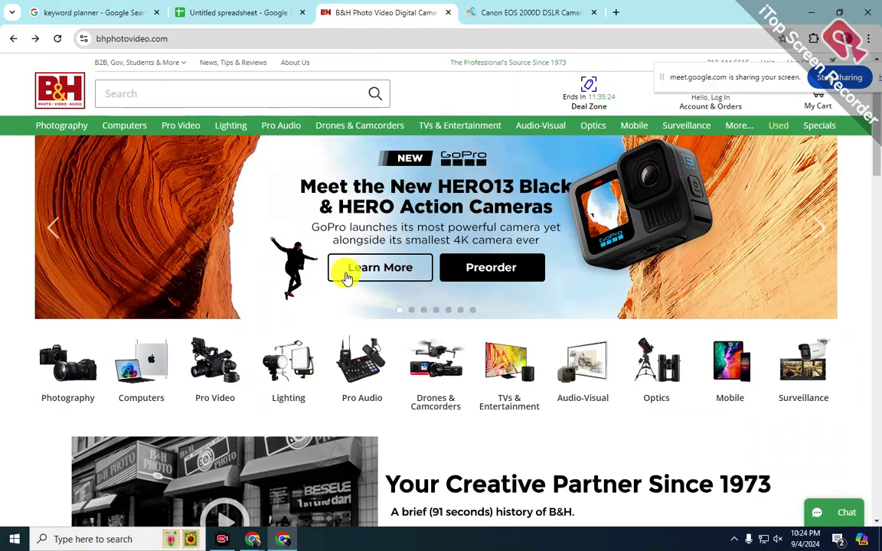
left_click(12, 41)
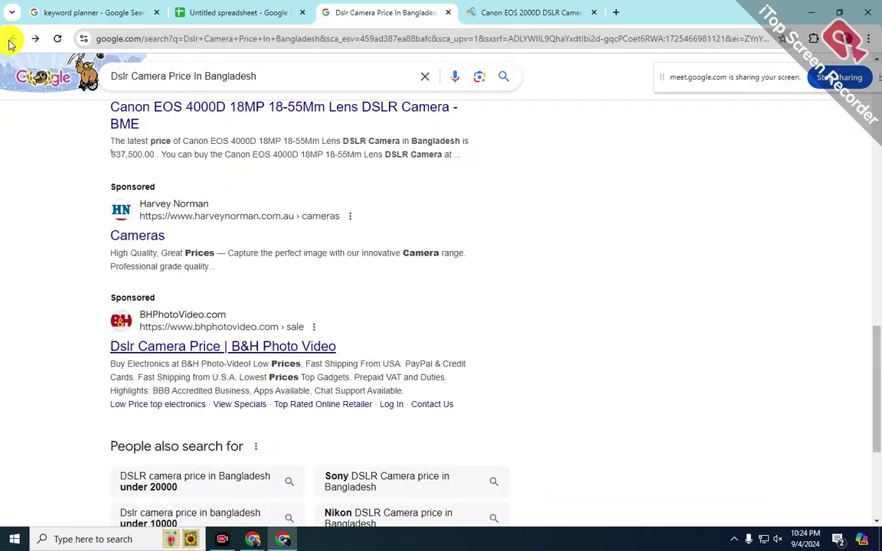
scroll(419, 175, "up", 3)
left_click(292, 73)
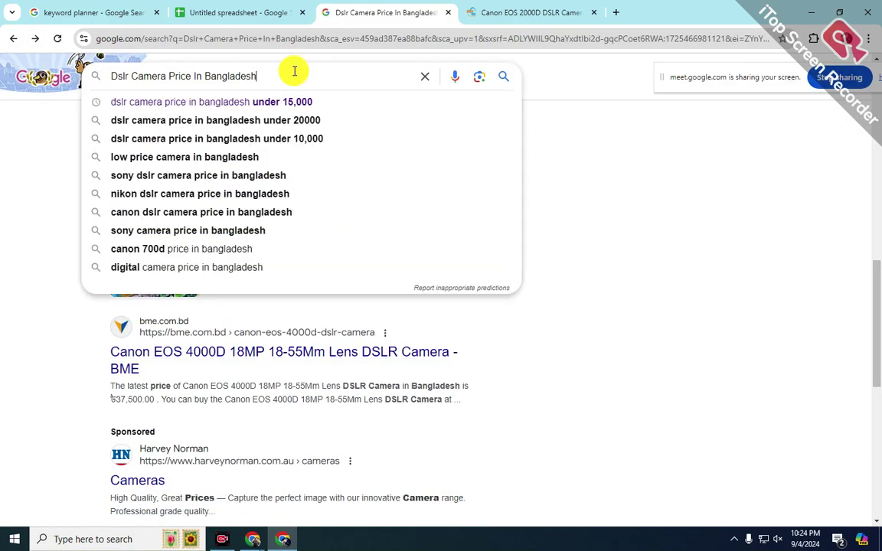
type("R")
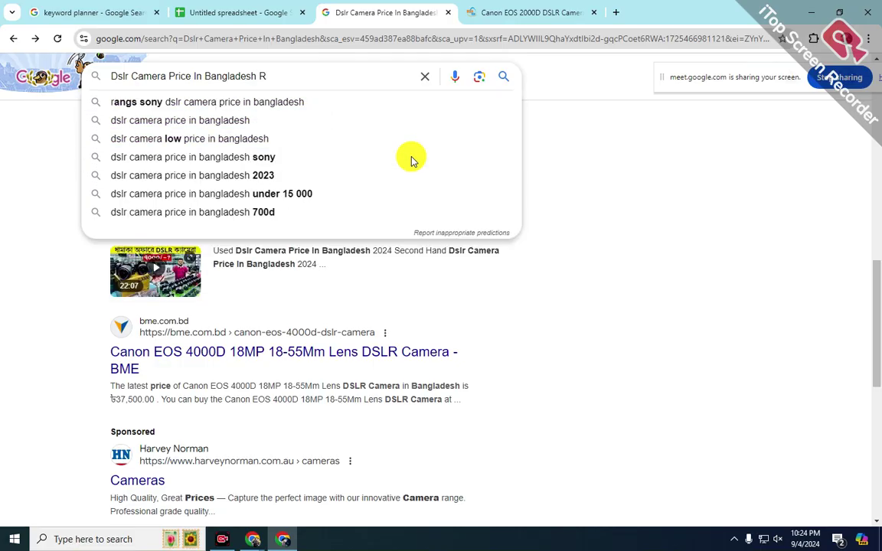
key("BackSpace")
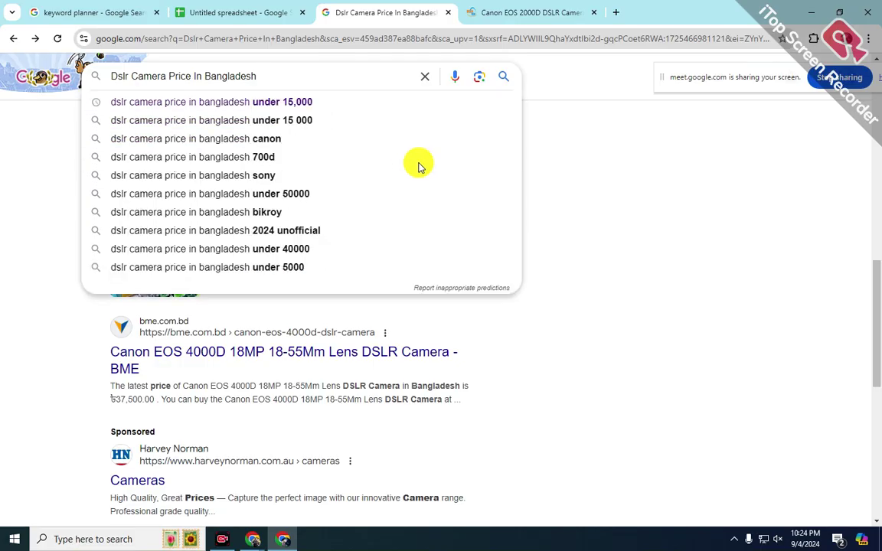
type("re")
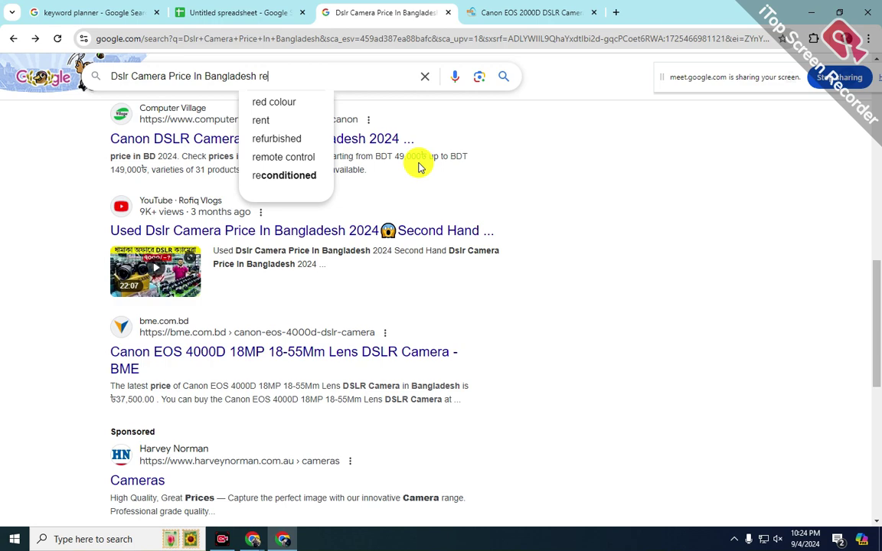
key("BackSpace")
key("BackSpace")
key("BackSpace")
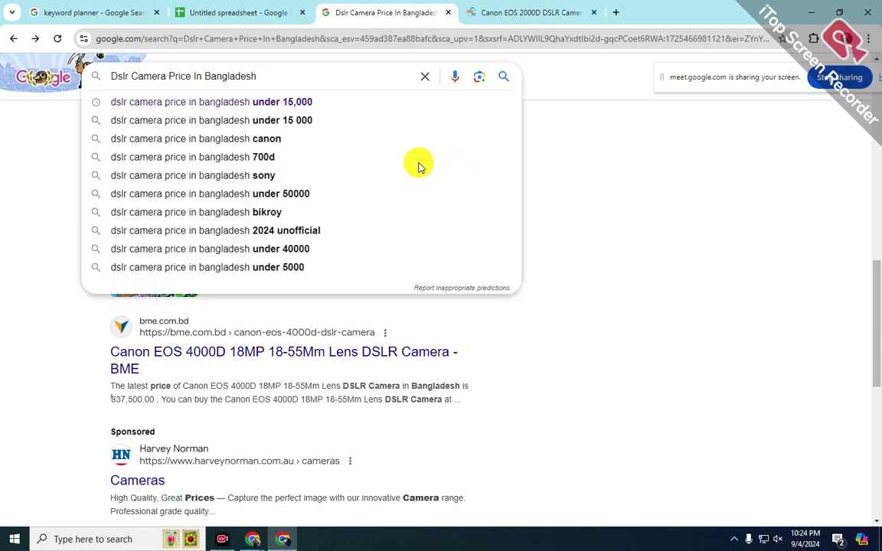
- Rerun the "Dslr Camera Price In Bangladesh" search and go to page 5 of the results
left_click(502, 77)
scroll(512, 290, "down", 15)
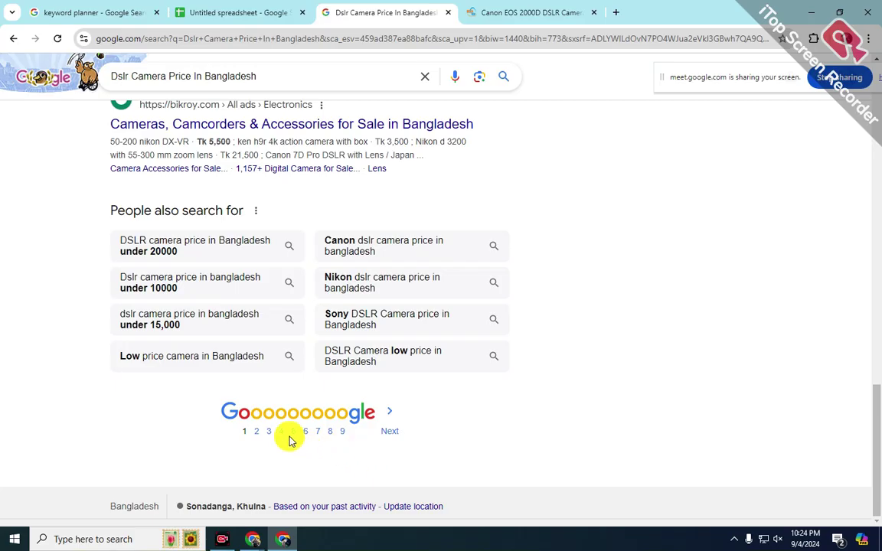
left_click(293, 433)
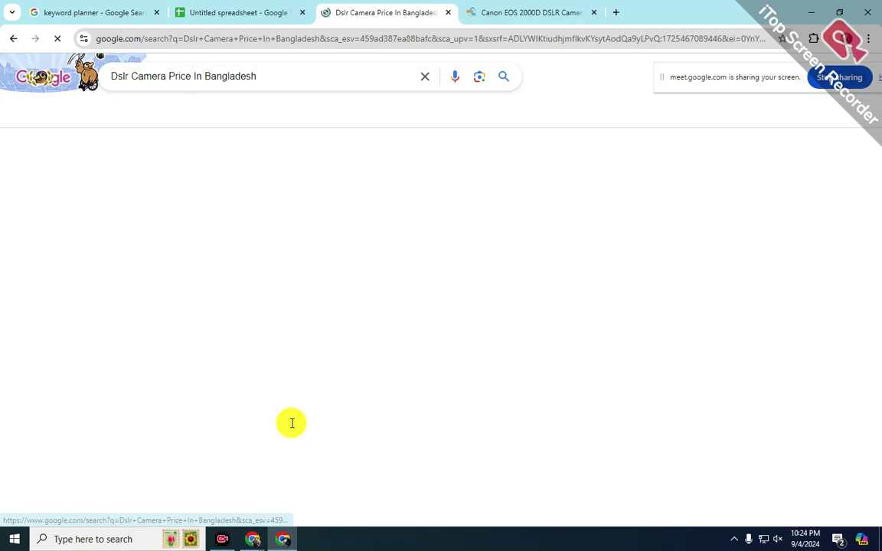
- Open the Facebook Camera valley used DSLR result and the ClassyPrice official DSLR price result in new tabs
scroll(301, 337, "down", 5)
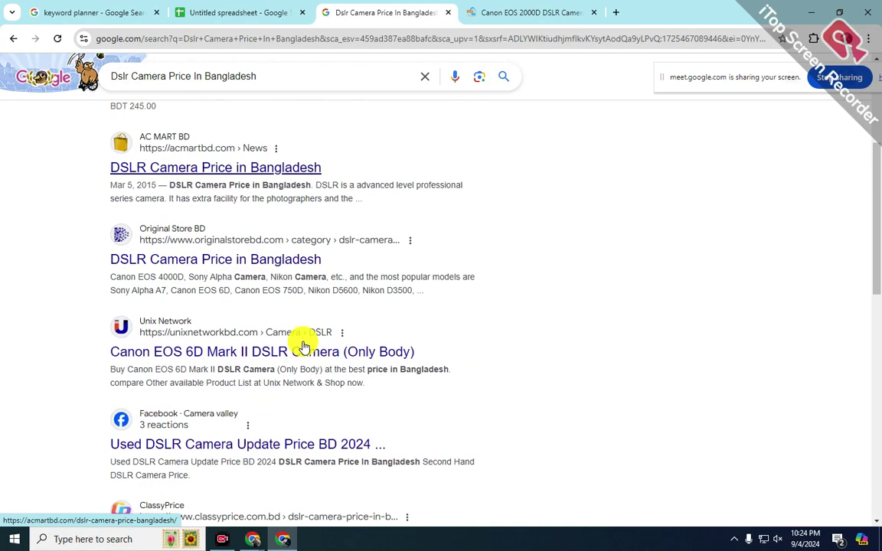
right_click(288, 262)
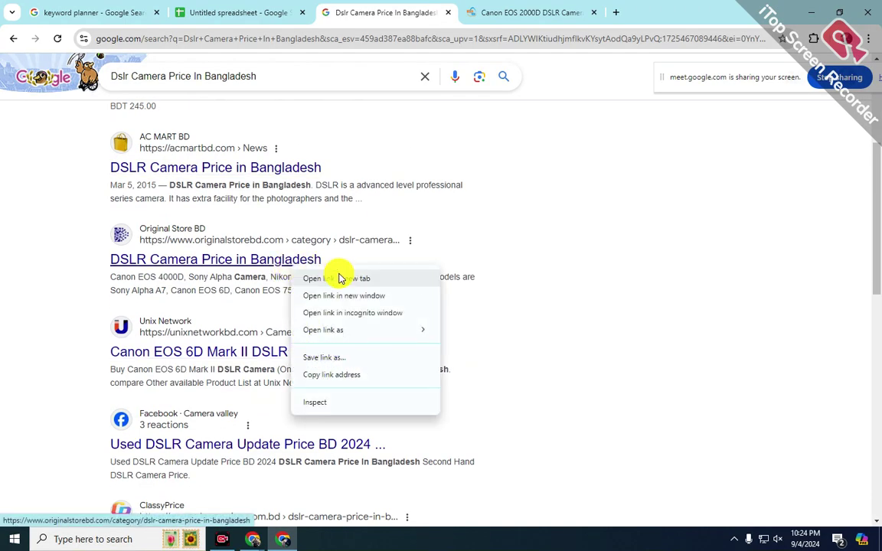
left_click(568, 326)
scroll(582, 315, "down", 3)
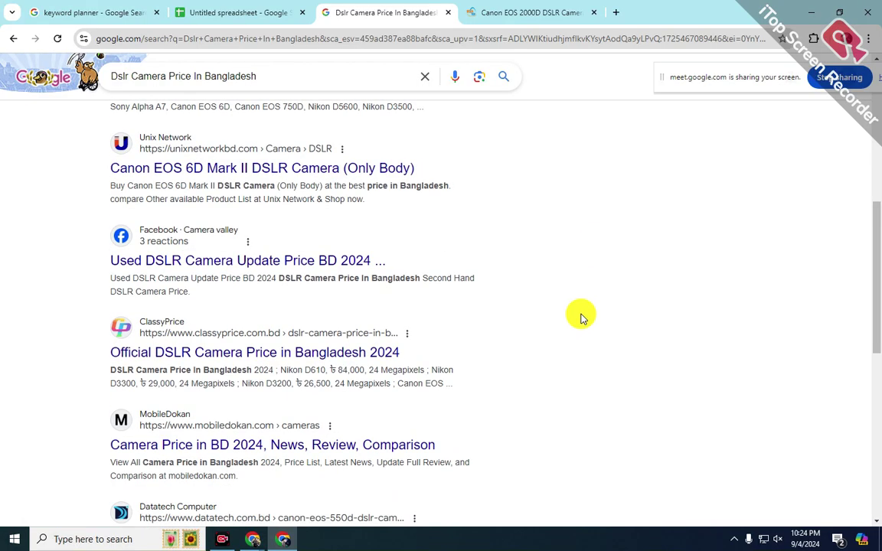
left_click(404, 331)
scroll(360, 346, "down", 1)
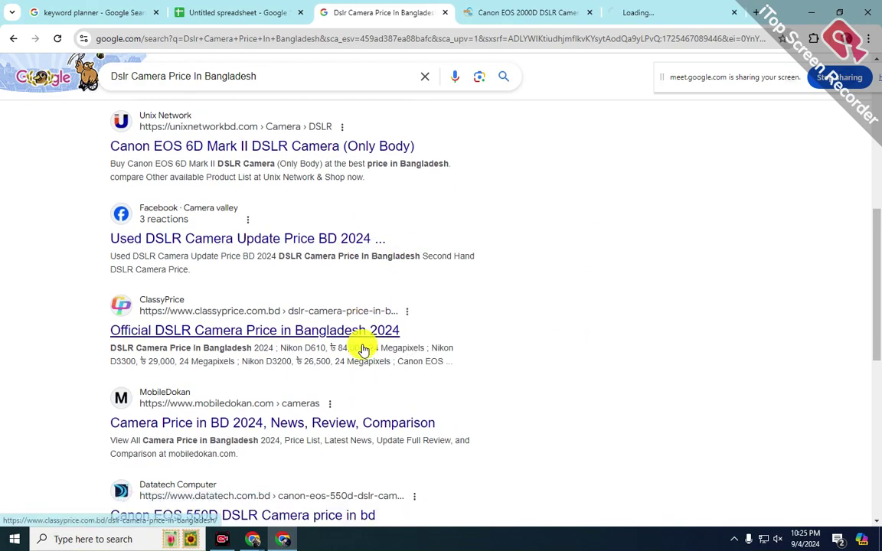
right_click(322, 294)
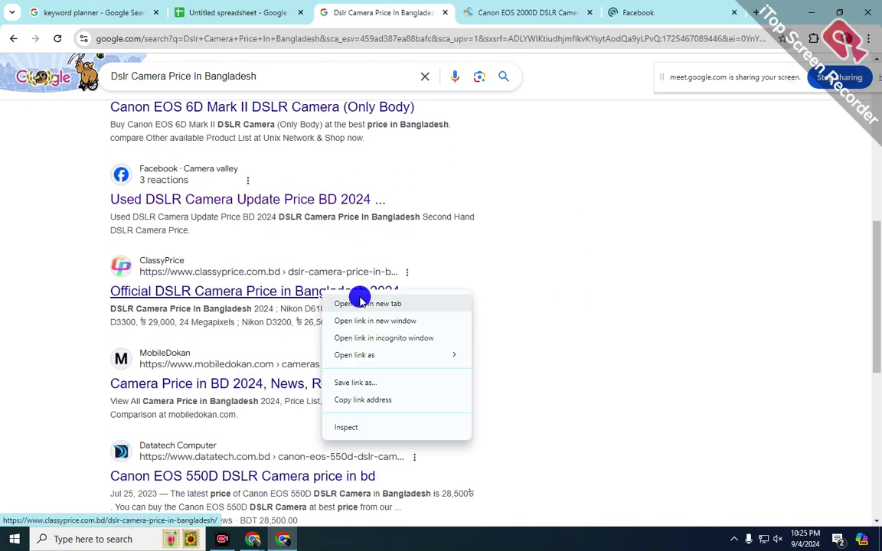
left_click(362, 302)
- Go to page 7 of the Google results and open the Apple Gadgets camera phone under 30000 guide in a new tab
scroll(374, 321, "down", 3)
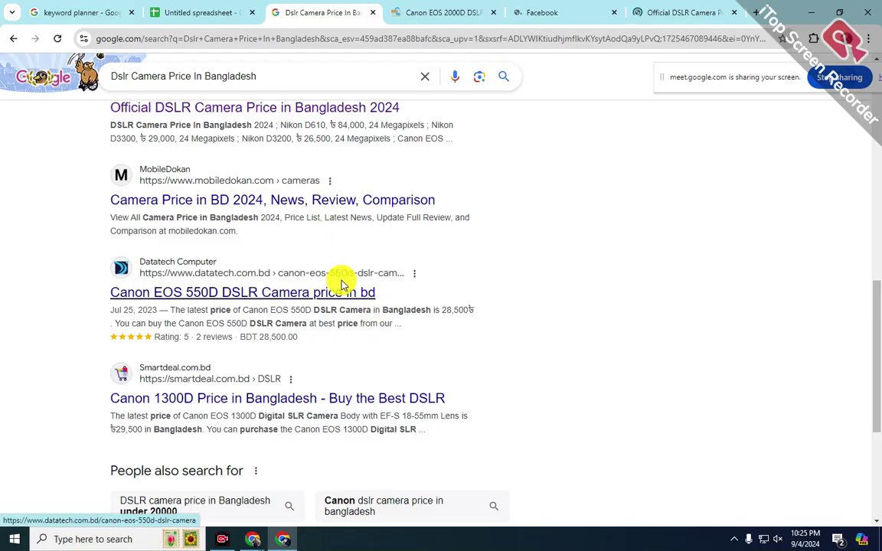
scroll(345, 290, "down", 2)
scroll(414, 426, "down", 2)
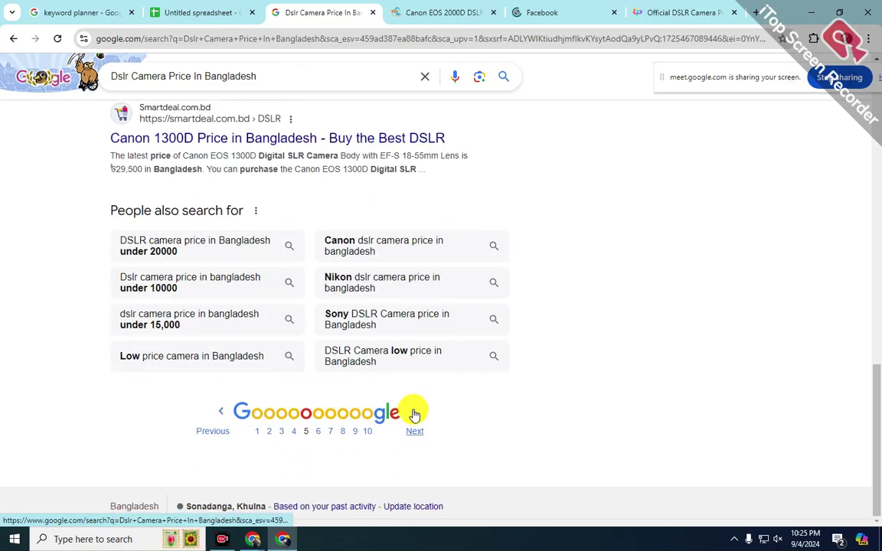
left_click(331, 433)
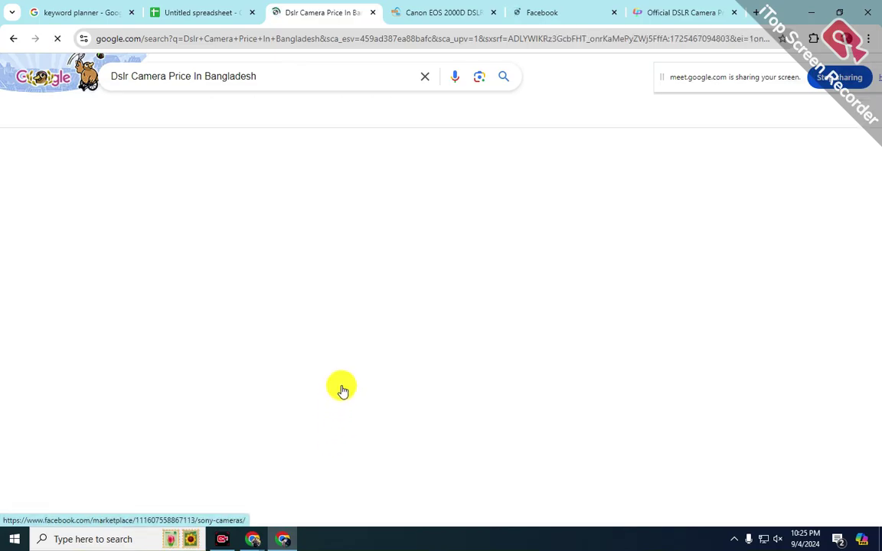
scroll(343, 345, "down", 1)
scroll(342, 344, "down", 2)
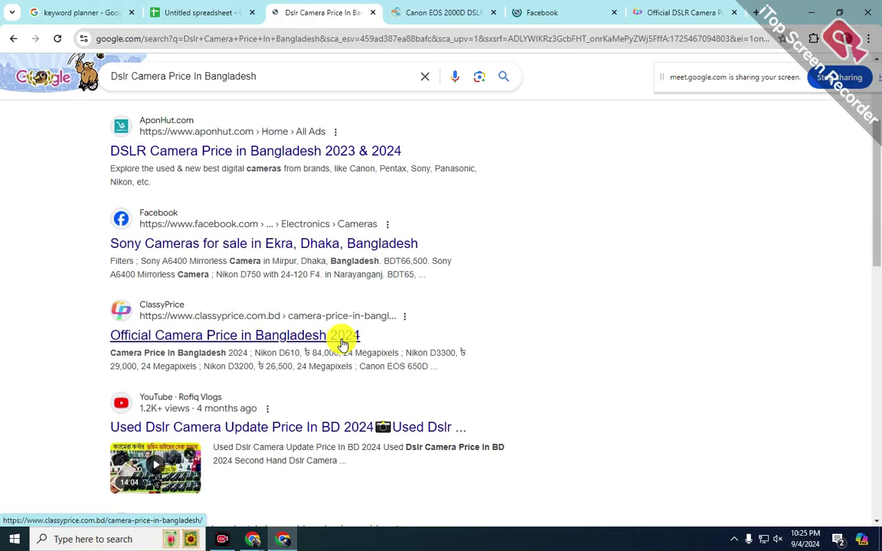
scroll(342, 345, "down", 3)
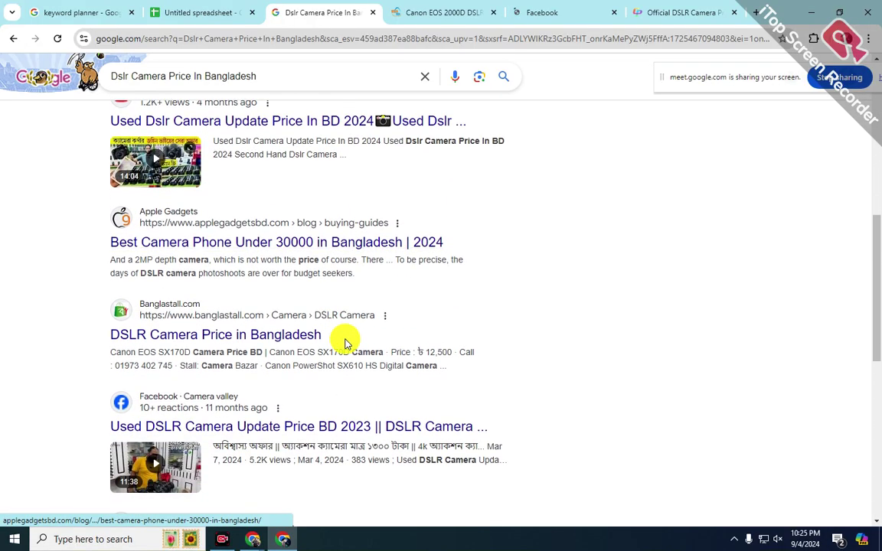
left_click(396, 261)
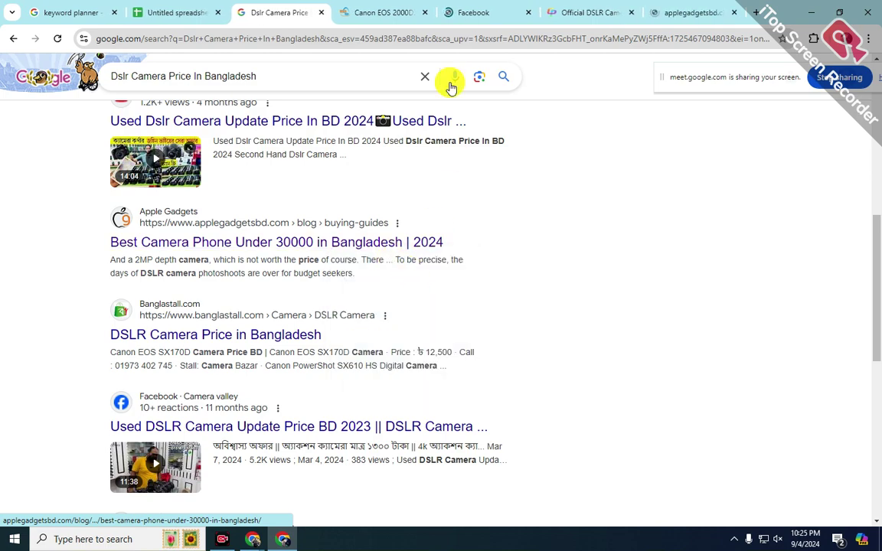
- Examine the ClassyPrice DSLR camera listings and the introduction of the Apple Gadgets camera phone buying guide
left_click(579, 9)
scroll(406, 406, "down", 8)
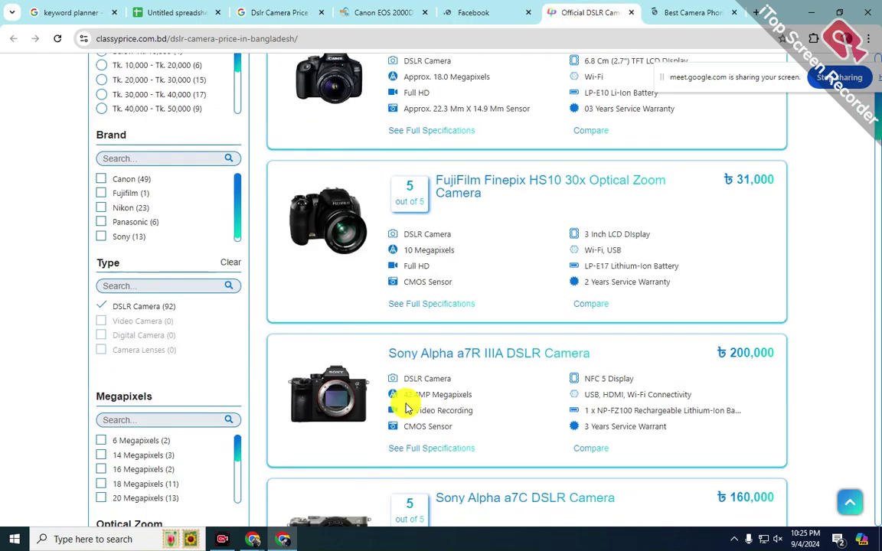
left_click(689, 12)
scroll(556, 271, "down", 6)
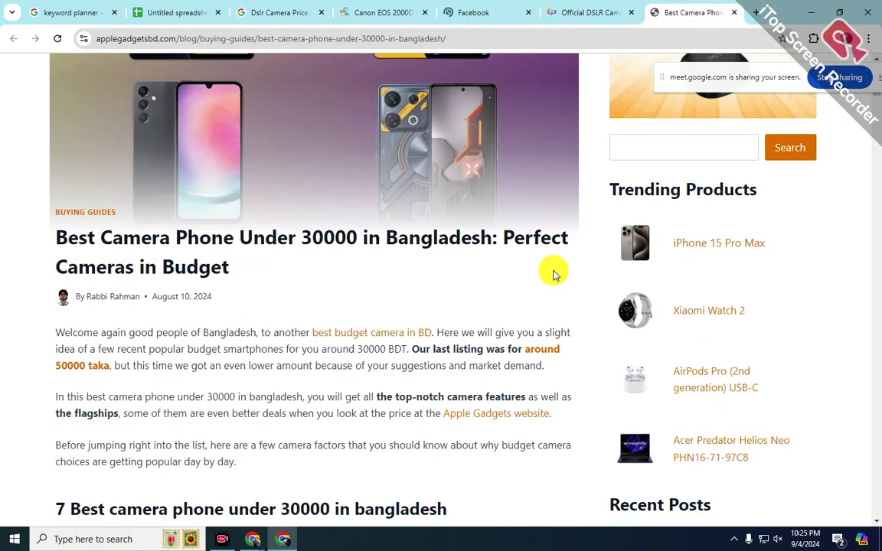
scroll(556, 272, "up", 2)
scroll(552, 270, "down", 1)
scroll(549, 270, "up", 1)
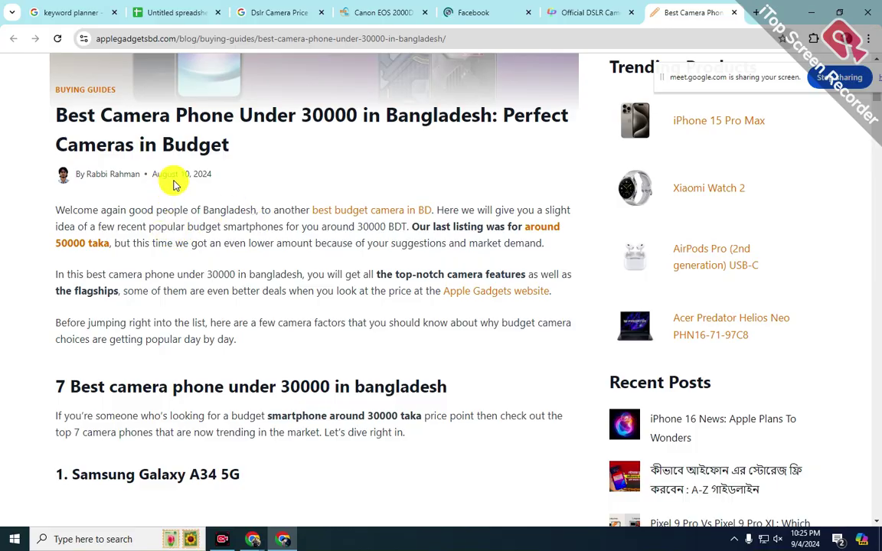
scroll(227, 200, "up", 2)
scroll(229, 203, "down", 1)
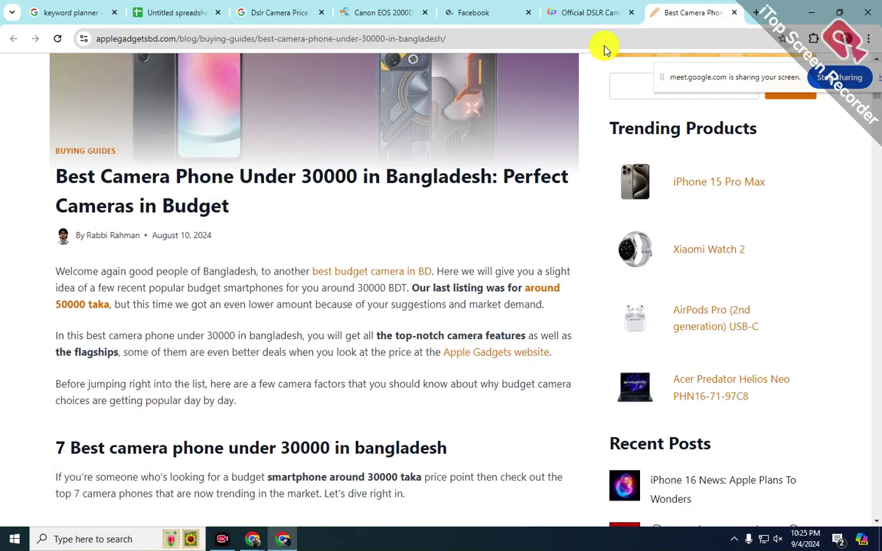
scroll(429, 309, "down", 2)
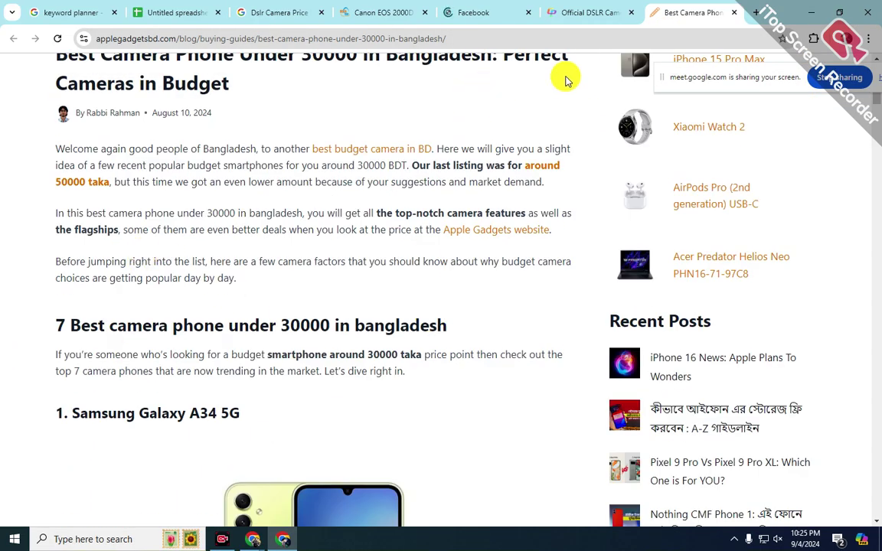
- Open the Sony Alpha a7C DSLR Camera from the ClassyPrice listings and examine its specification tables
left_click(589, 8)
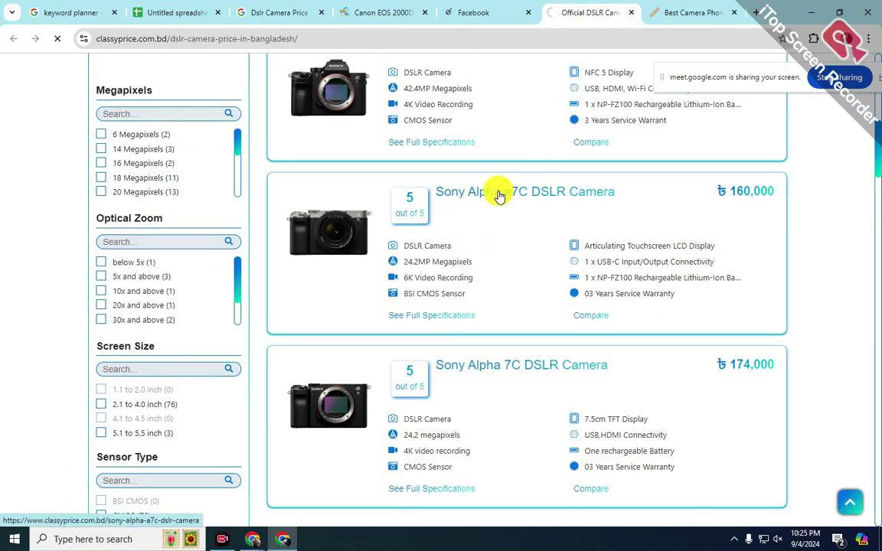
left_click(498, 193)
scroll(497, 196, "down", 7)
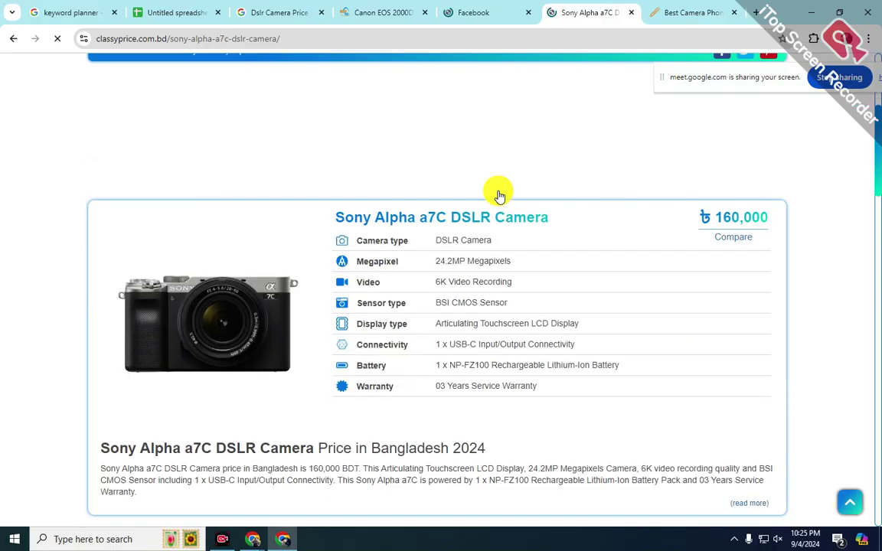
scroll(498, 196, "down", 14)
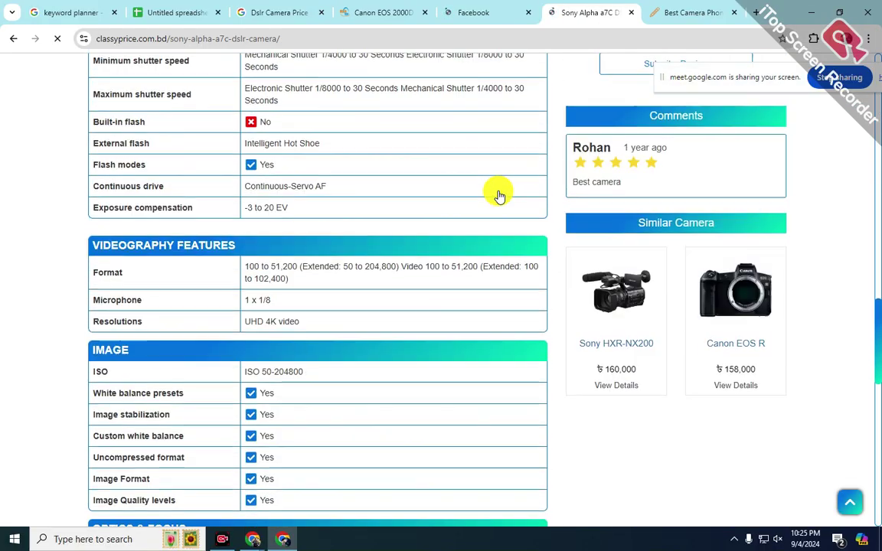
scroll(499, 196, "down", 6)
scroll(529, 252, "up", 5)
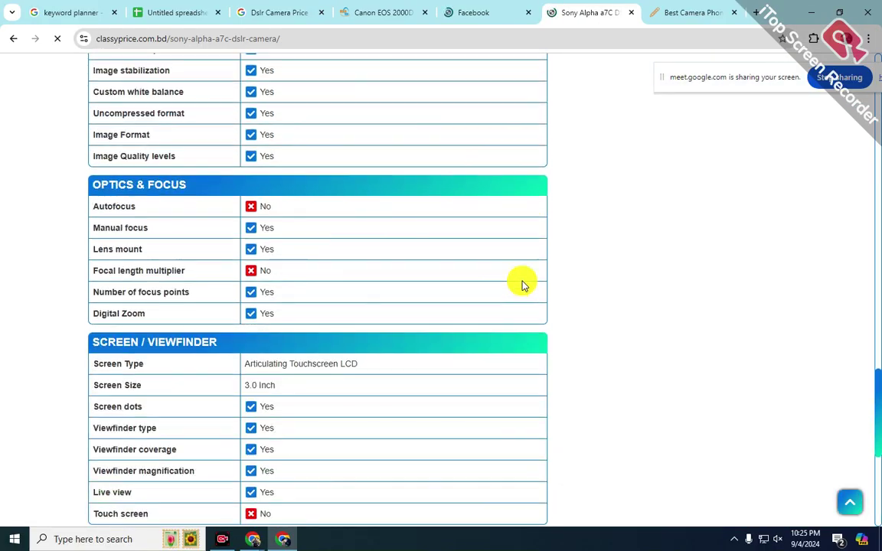
- Return from the Star Tech Canon EOS 2000D product page to its DSLR camera list
left_click(498, 6)
left_click(366, 9)
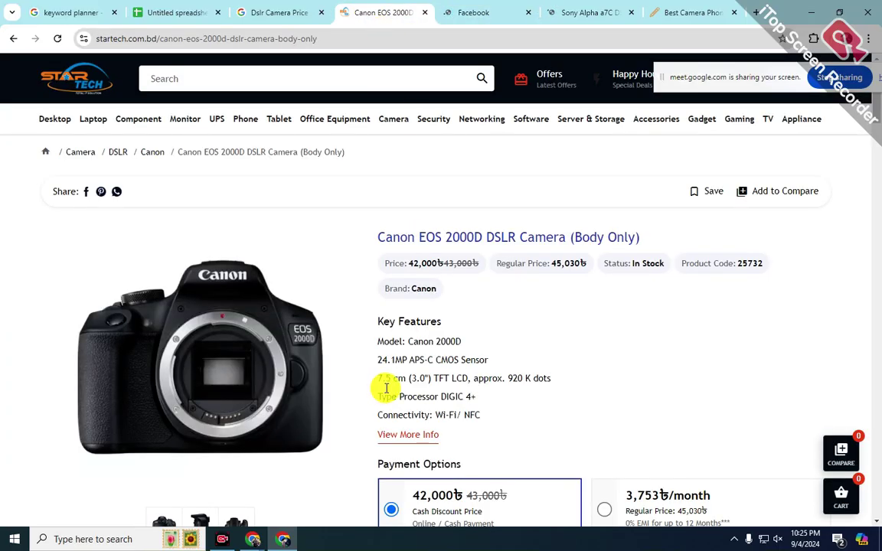
left_click(15, 40)
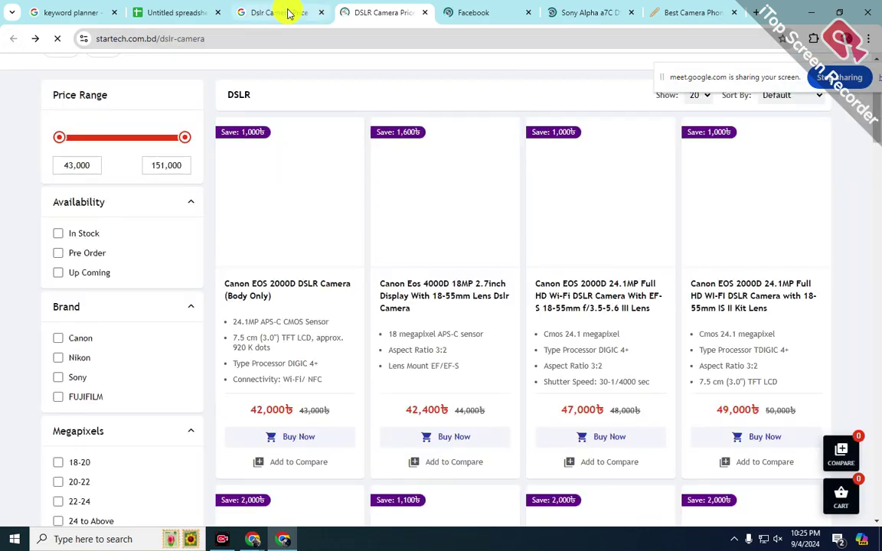
- Go to page 8 of the Google results and open the Mobiledokan best camera mobile phones page in a new tab
left_click(285, 11)
scroll(396, 316, "down", 4)
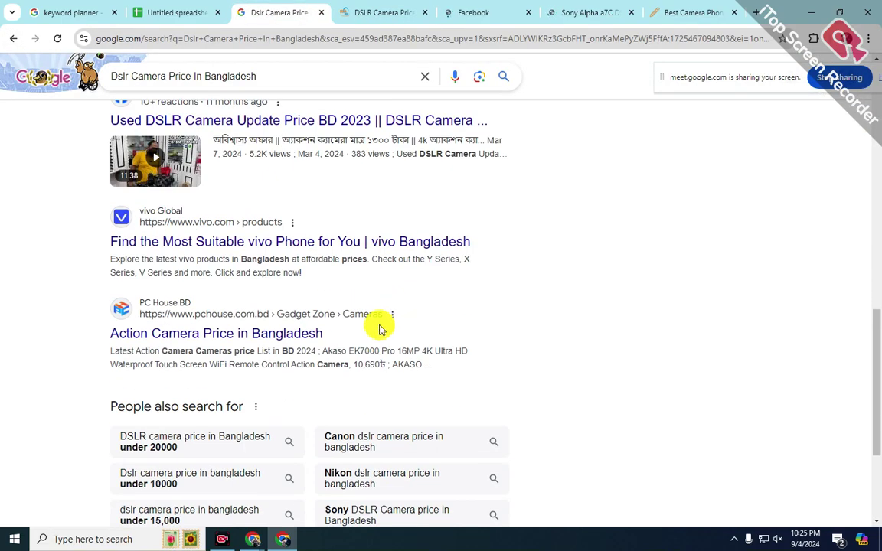
scroll(282, 335, "down", 3)
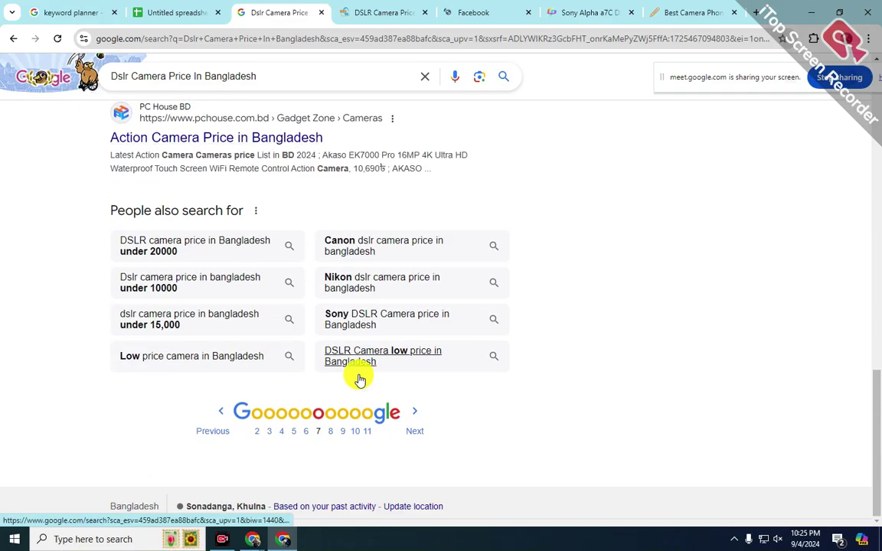
left_click(327, 434)
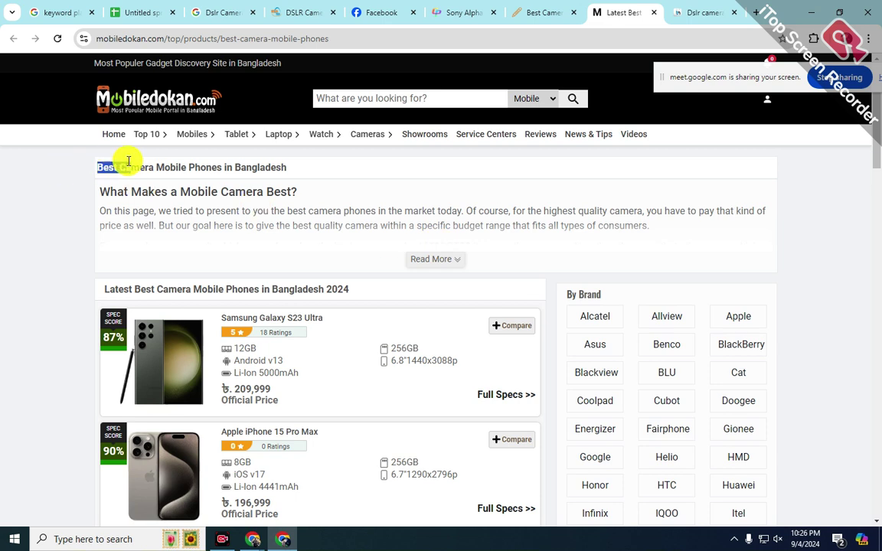
- Copy Mobiledokan's "Best Camera Mobile Phones in Bangladesh" heading into the Blogger post below the first keyword line
right_click(285, 172)
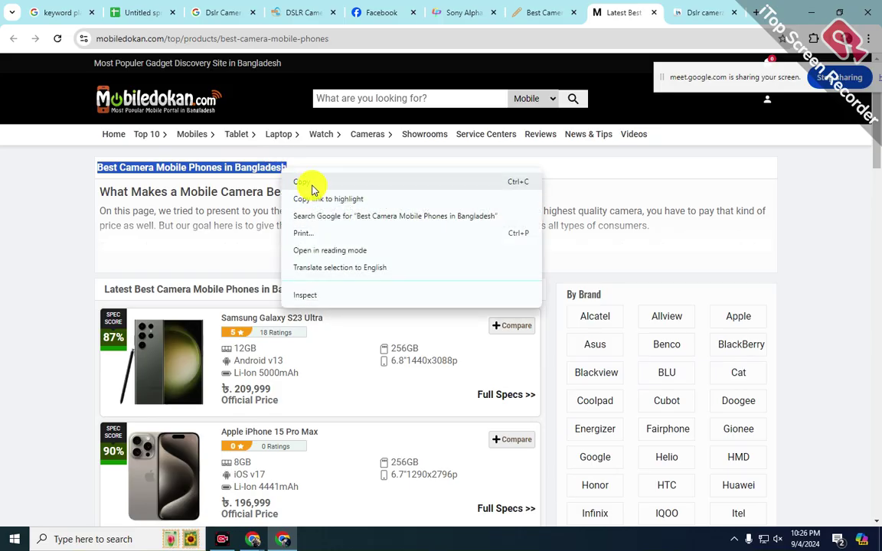
left_click(305, 181)
mouse_move(253, 539)
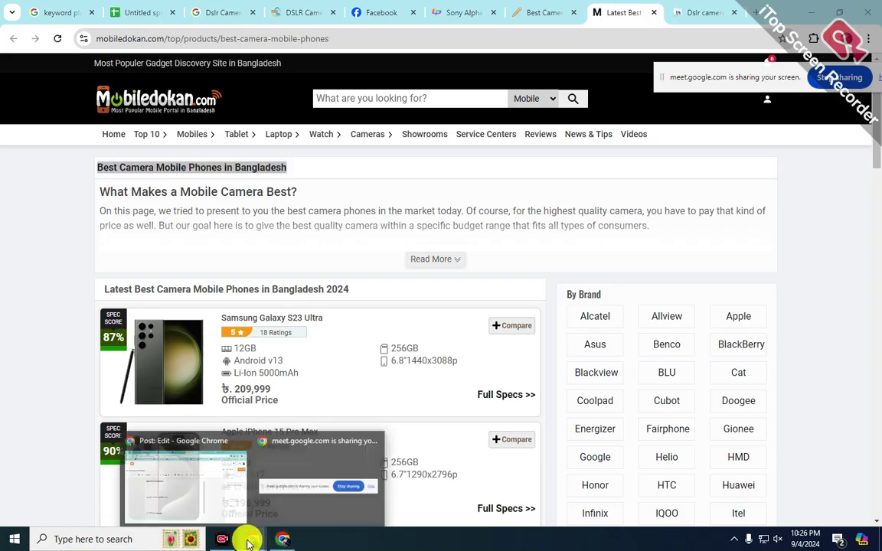
left_click(184, 483)
left_click(244, 234)
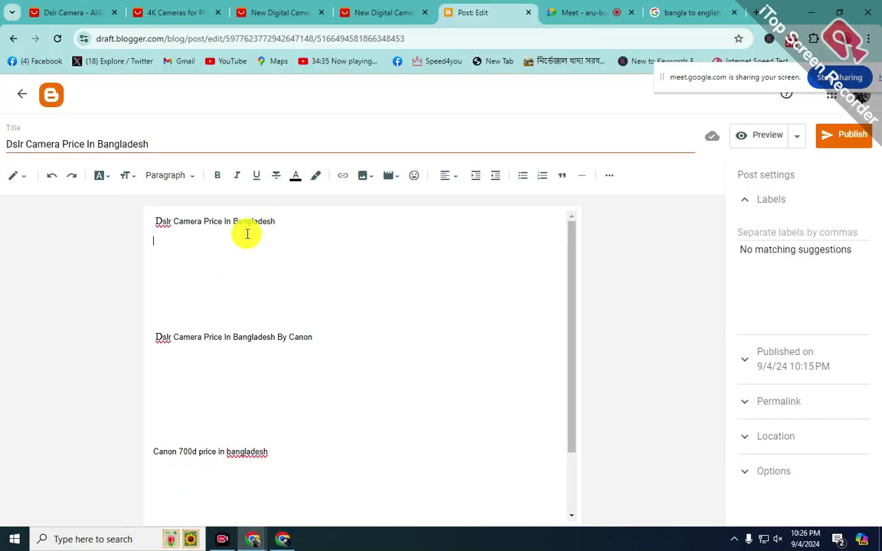
right_click(197, 243)
left_click(231, 379)
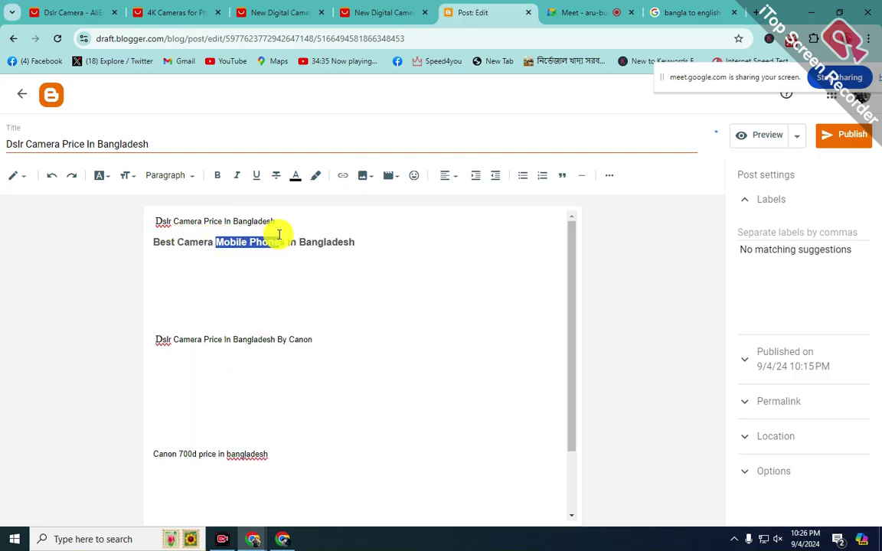
- Remove "Mobile Phones" from the pasted heading so it reads "Best Camera in Bangladesh"
key("BackSpace")
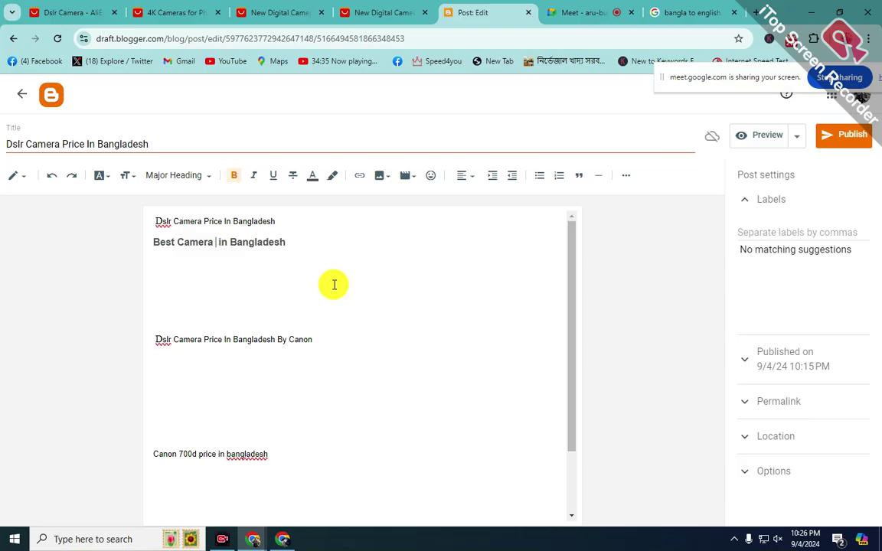
key("BackSpace")
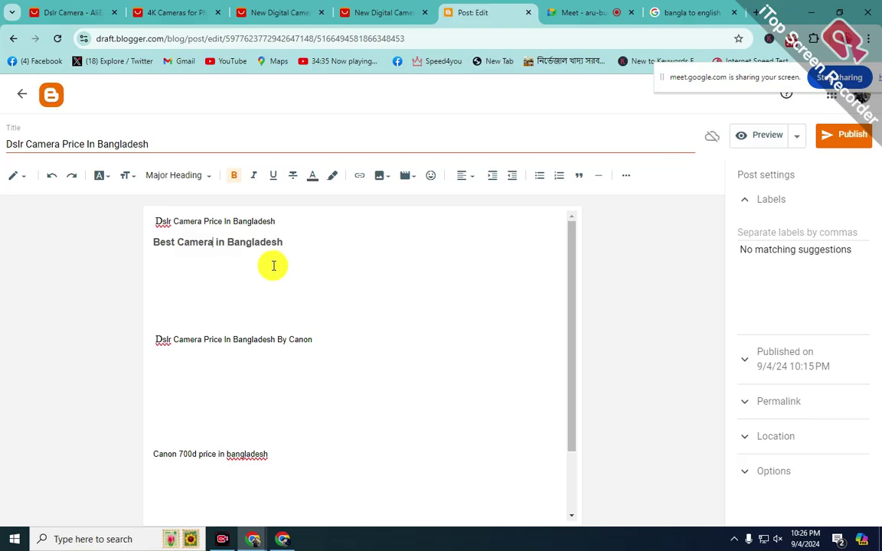
left_click(207, 221)
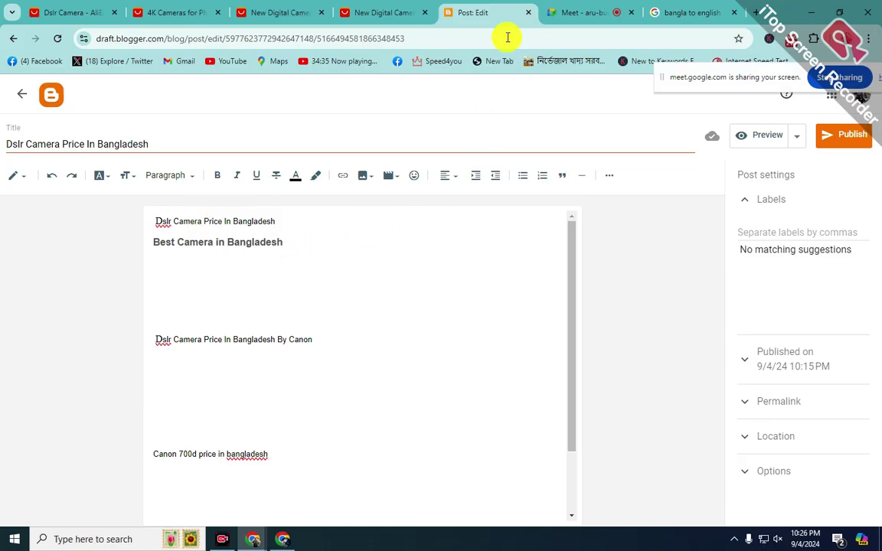
- Copy Mobiledokan's "What Makes a Mobile Camera Best?" section and paste it over the "Best Camera in Bangladesh" heading in the Blogger post
left_click(287, 541)
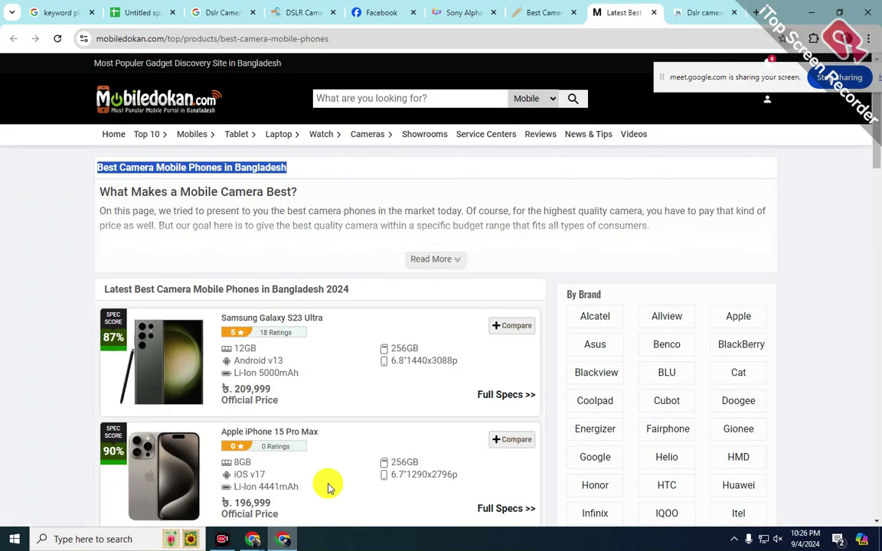
left_click(105, 186)
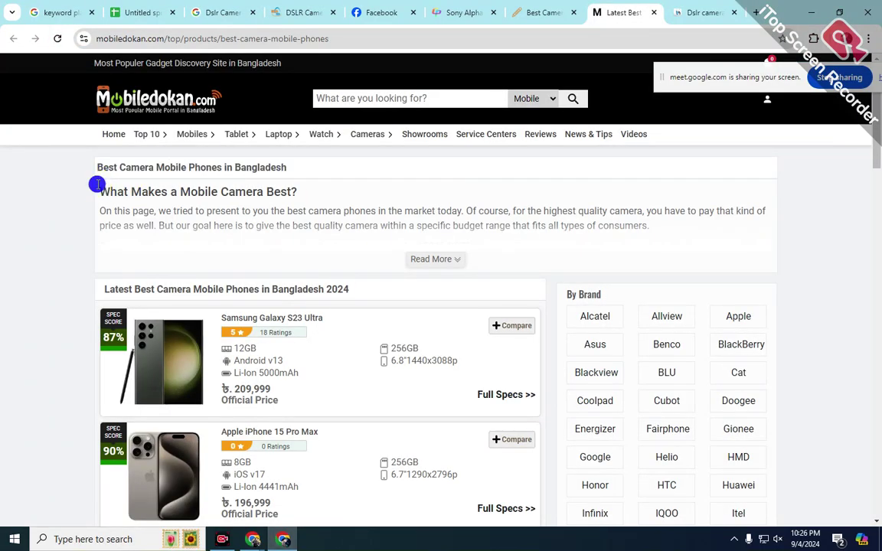
left_click_drag(97, 184, 652, 239)
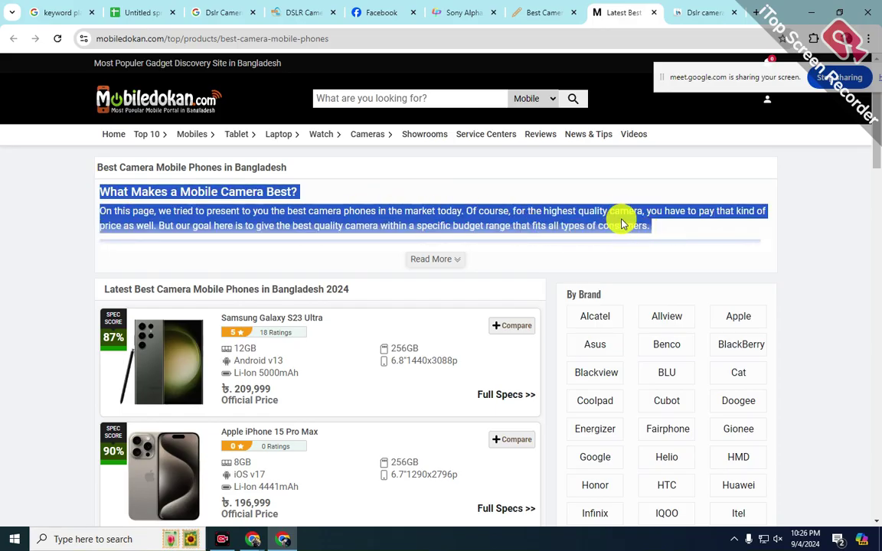
right_click(622, 222)
left_click(407, 236)
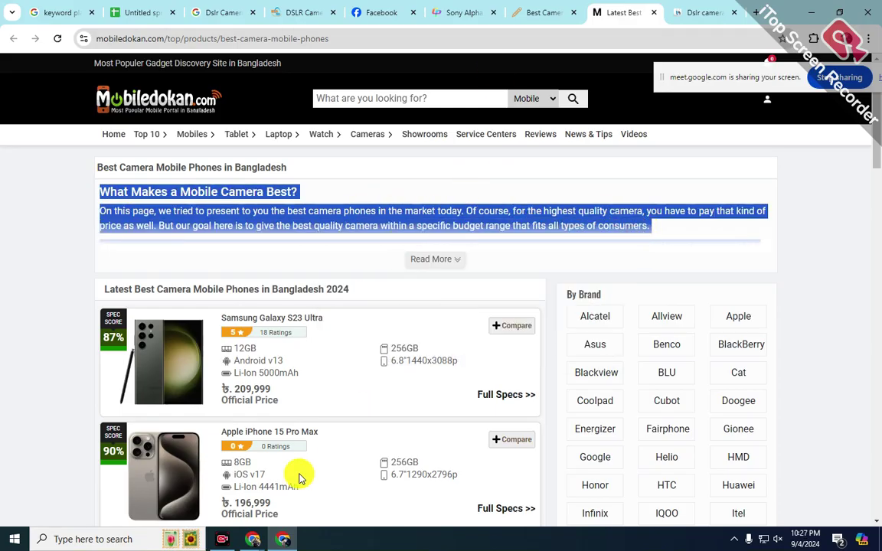
left_click(284, 539)
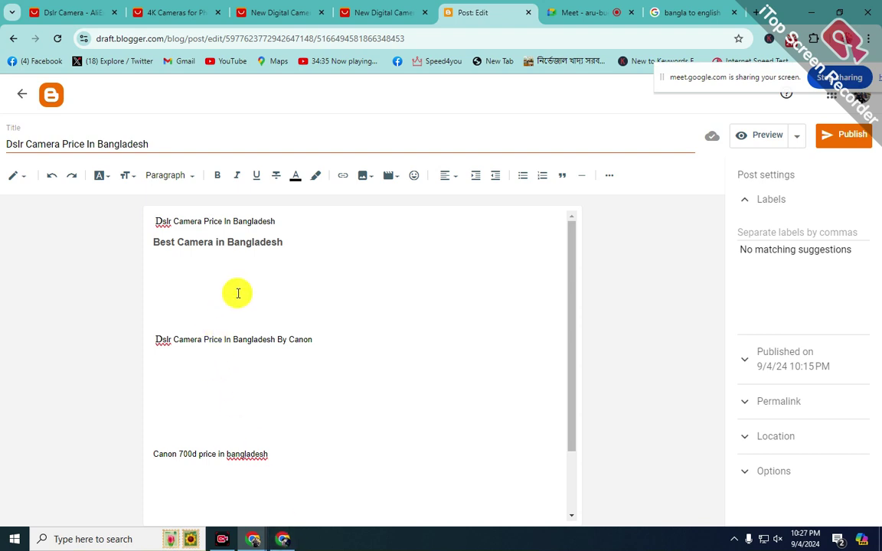
left_click_drag(287, 242, 153, 237)
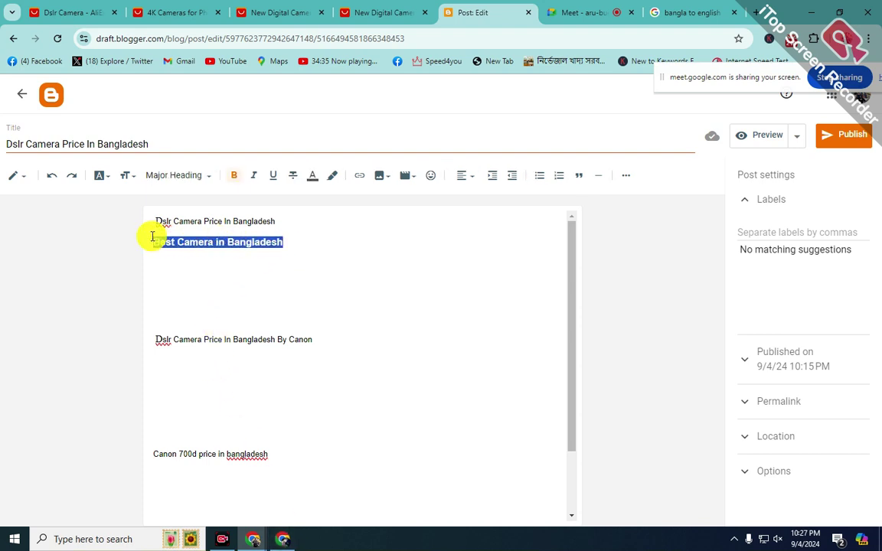
right_click(163, 244)
left_click(220, 334)
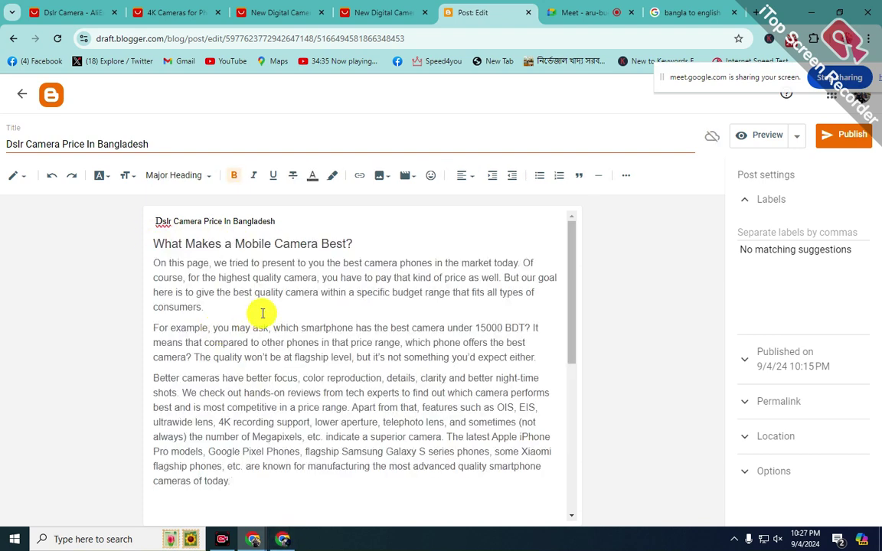
- Delete "a Mobile" from the pasted section heading so it reads "What Makes Camera Best?"
scroll(262, 311, "down", 2)
scroll(262, 311, "up", 2)
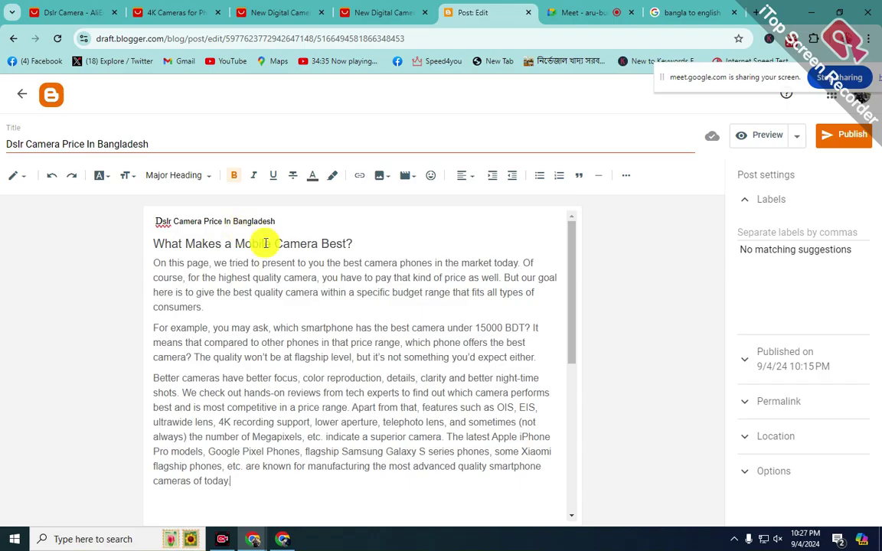
left_click_drag(226, 242, 222, 240)
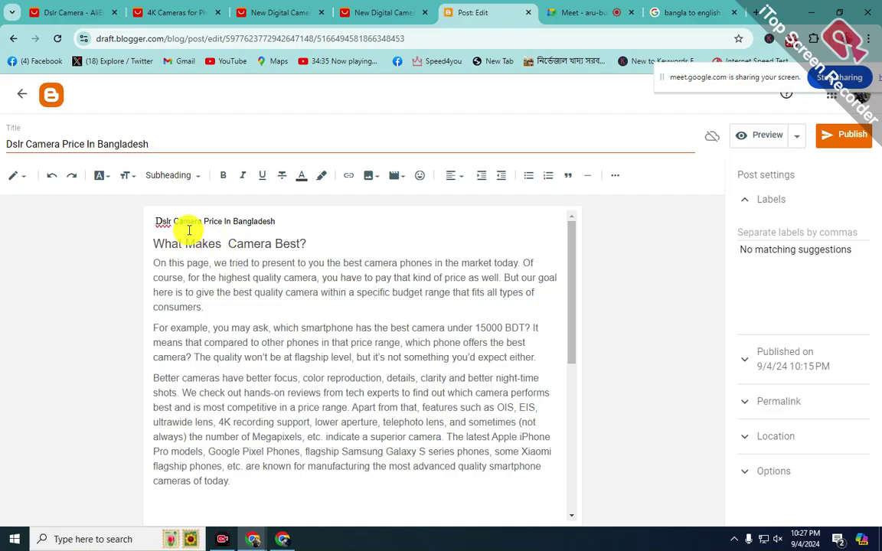
- Copy the "Dslr Camera Price In Bangladesh By Canon" keyword line from the post body
scroll(262, 330, "down", 3)
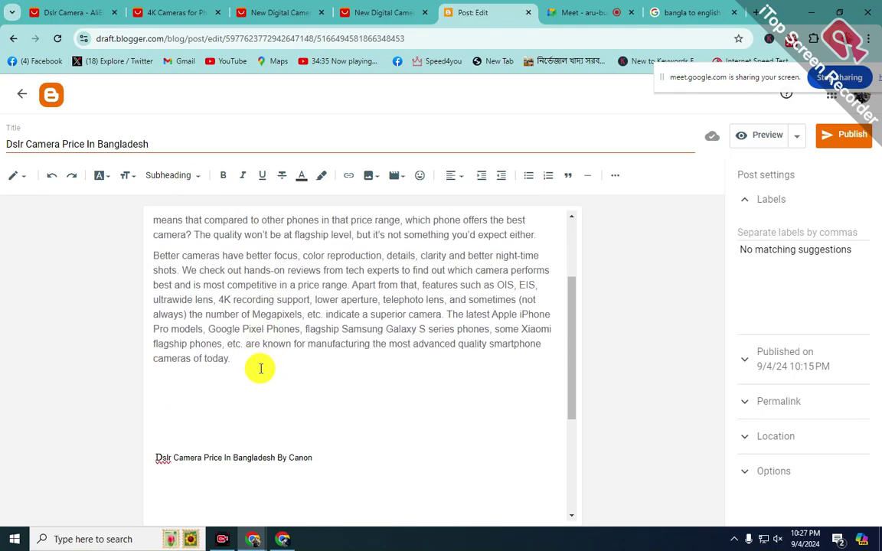
left_click(244, 356)
scroll(241, 353, "down", 3)
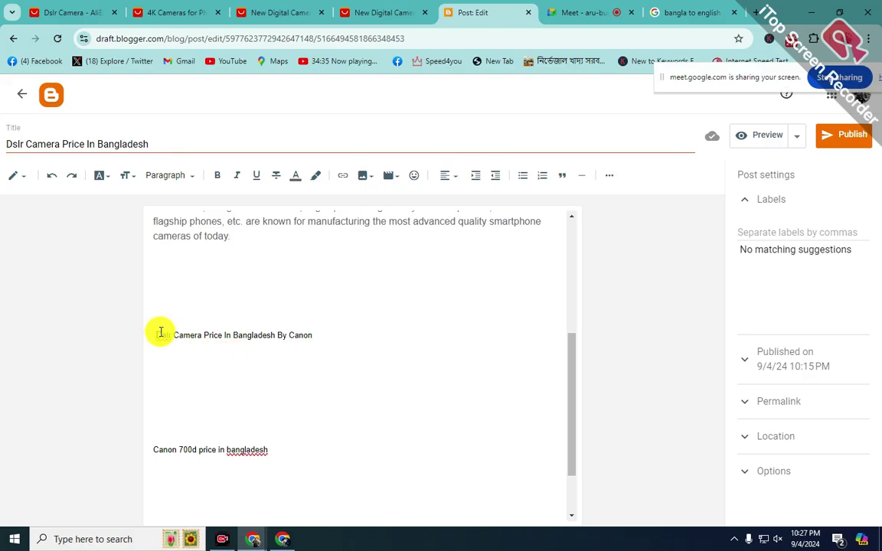
triple_click(212, 336)
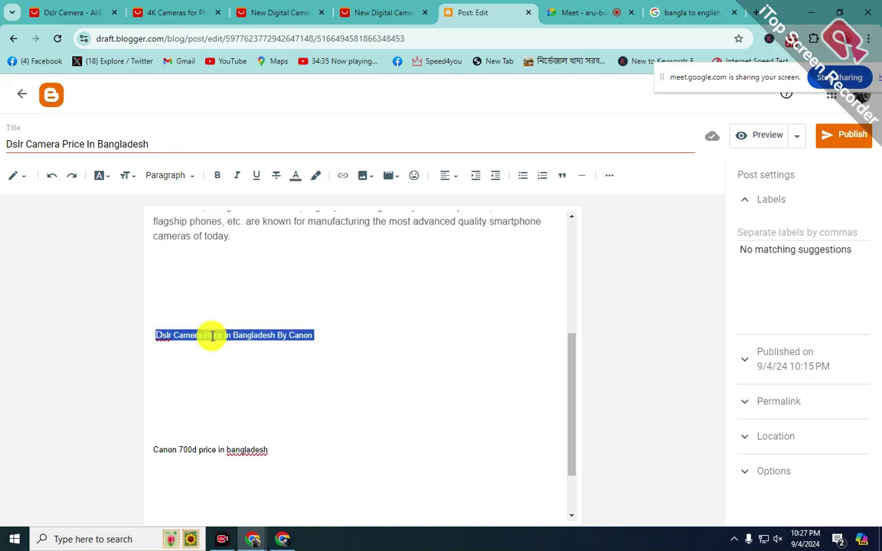
left_click_drag(212, 335, 275, 330)
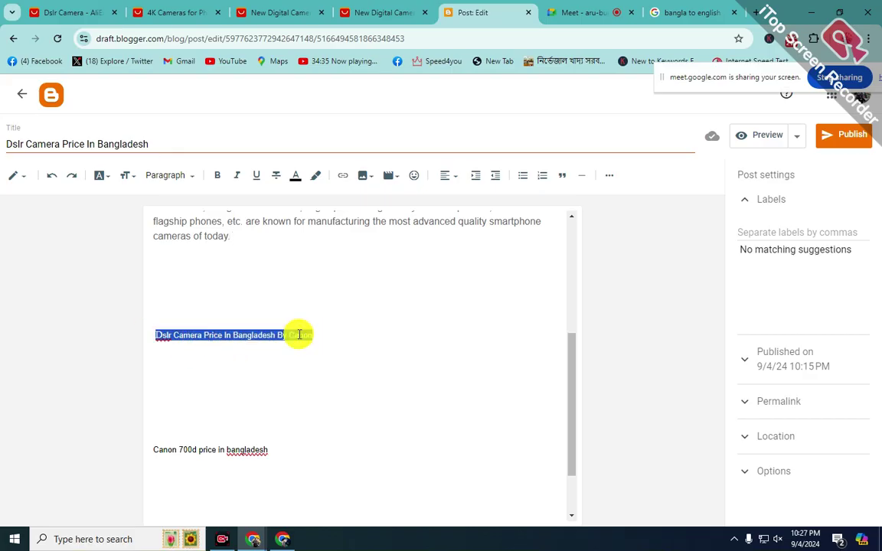
right_click(299, 334)
left_click(322, 104)
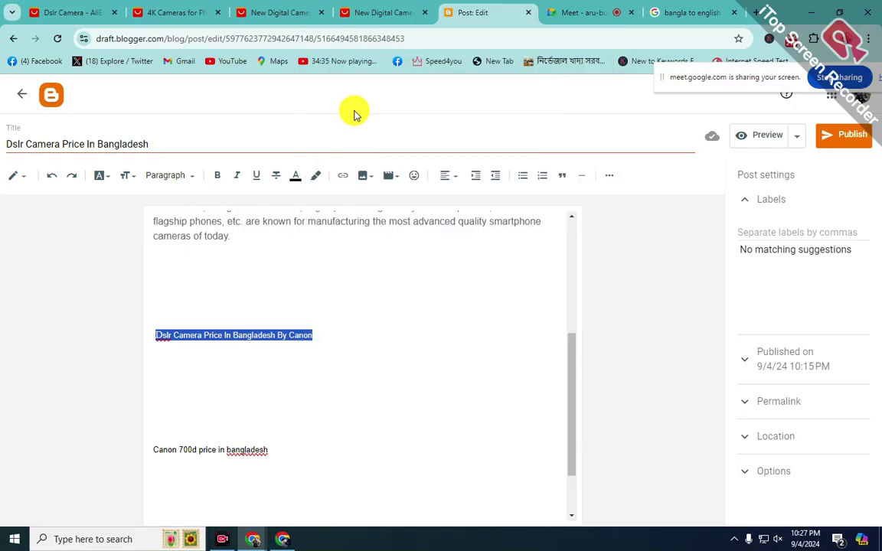
- Search Google for "Dslr Camera Price In Bangladesh By Canon" in a new tab of the research browser window
left_click(304, 540)
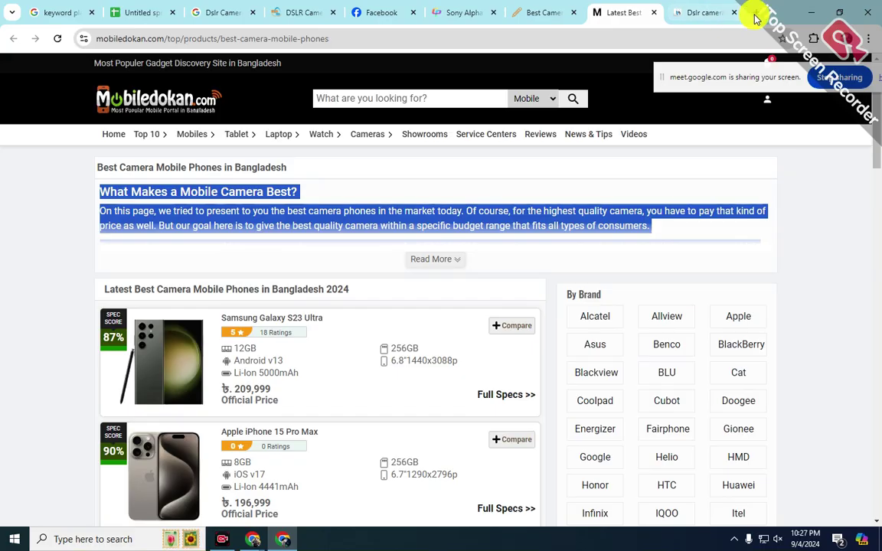
left_click(755, 19)
right_click(514, 38)
left_click(553, 141)
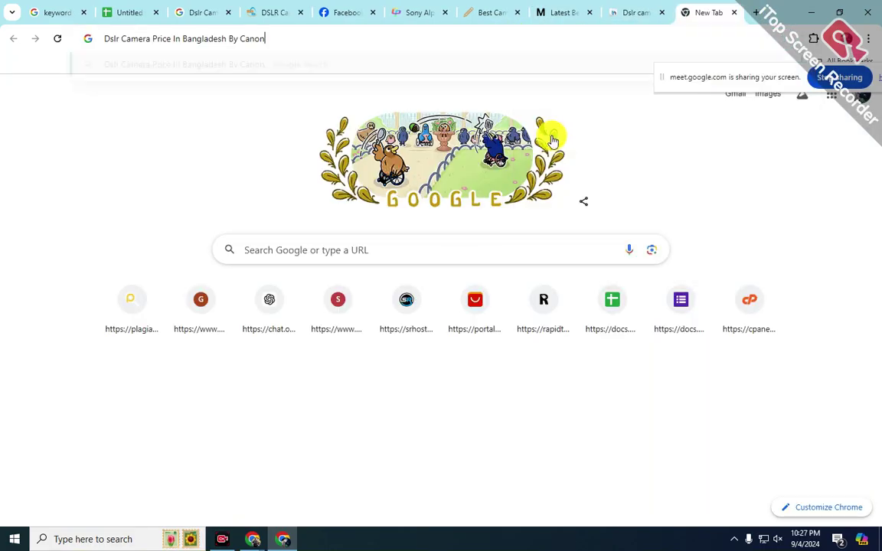
key("Return")
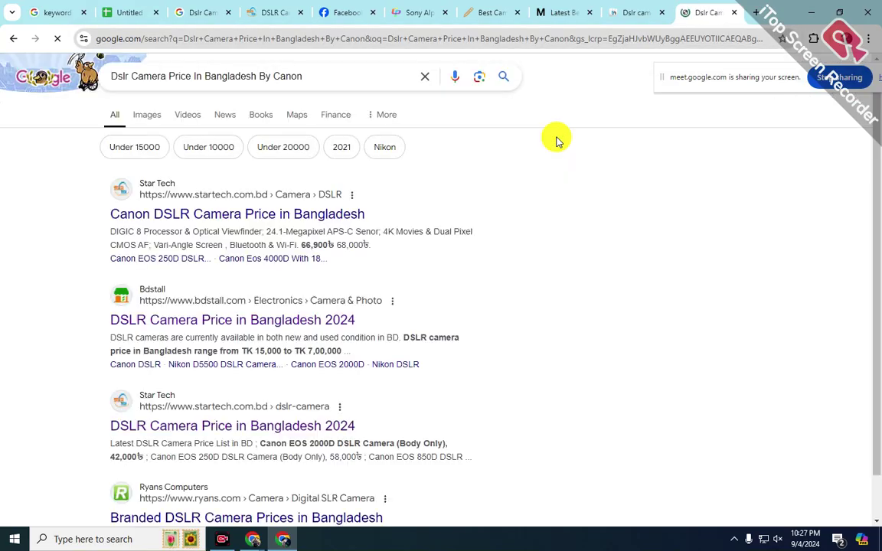
- Open the Star Tech Canon and Bdstall results in new tabs, and open Star Tech's Canon EOS 2000D DSLR Camera (Body Only) product page
right_click(308, 218)
left_click(355, 229)
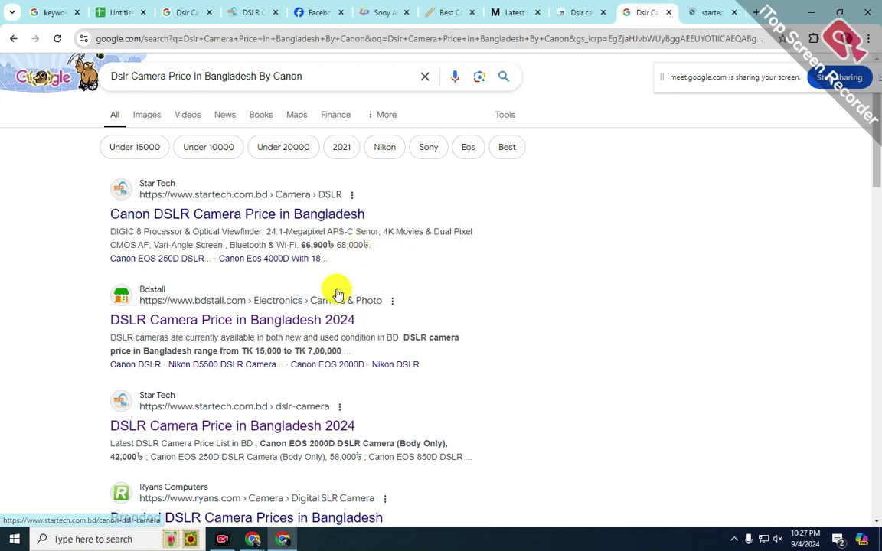
right_click(313, 321)
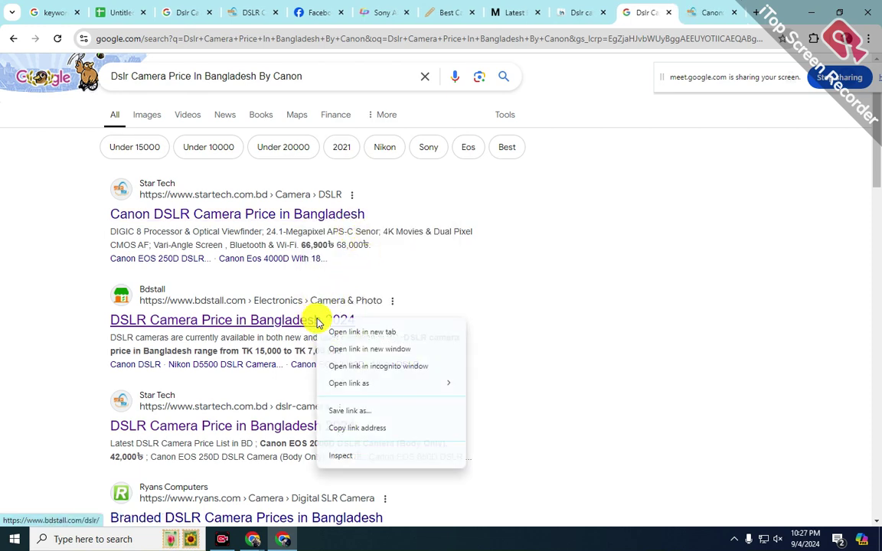
left_click(386, 334)
left_click(663, 13)
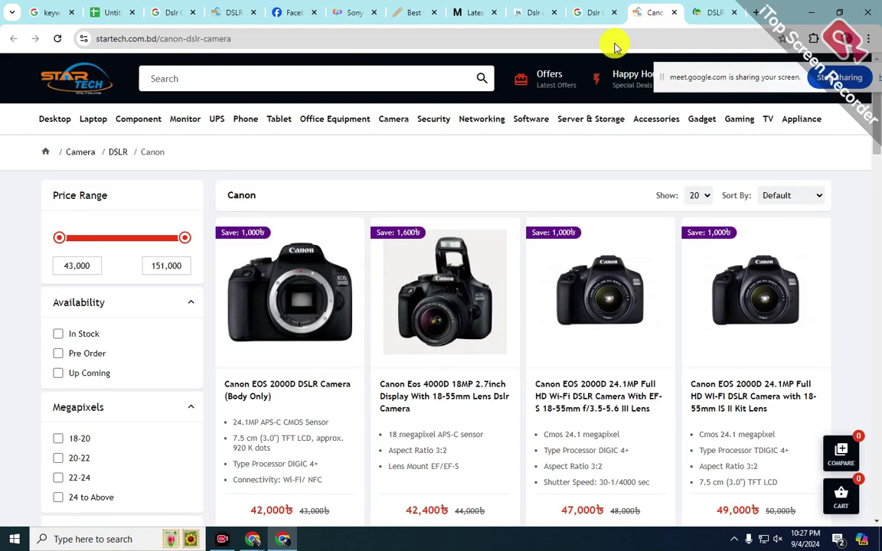
left_click(280, 389)
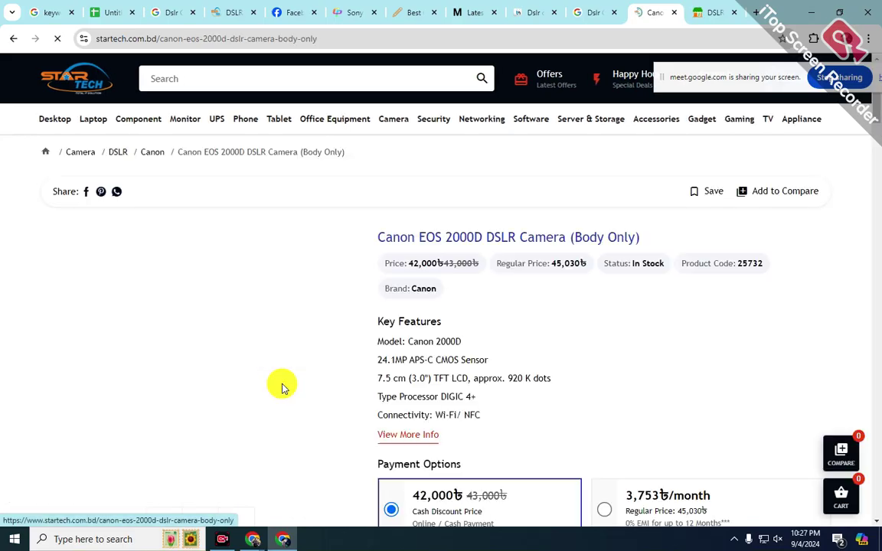
- Examine the Canon EOS 2000D product page's specification sections for text usable in the post
scroll(306, 423, "down", 10)
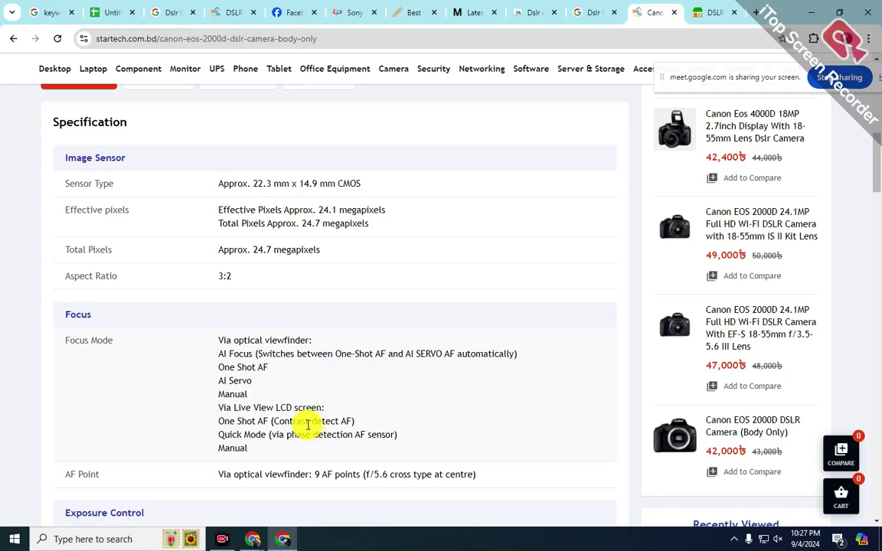
scroll(307, 424, "up", 10)
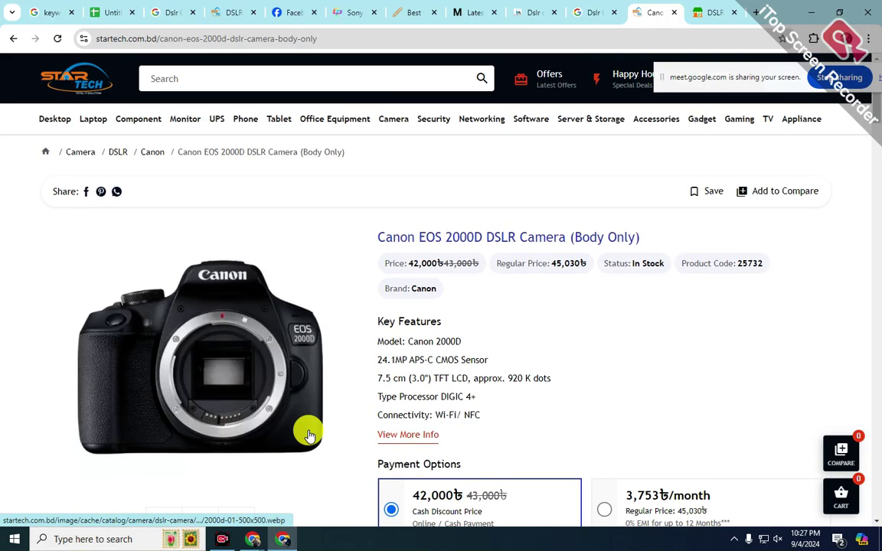
scroll(310, 437, "down", 6)
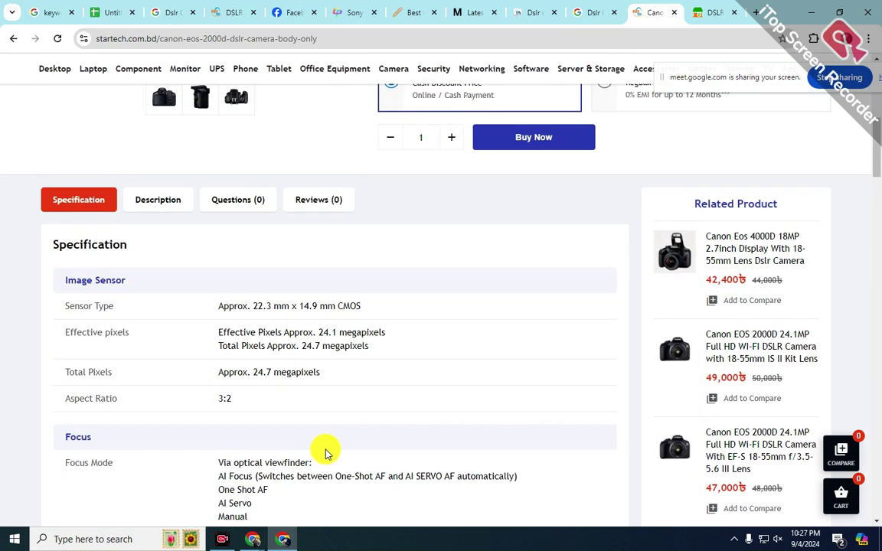
scroll(325, 454, "down", 4)
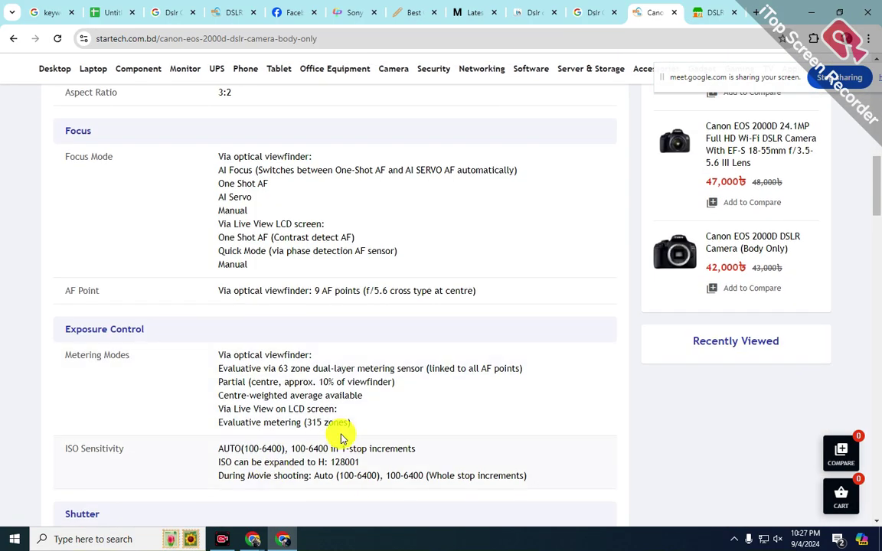
scroll(343, 438, "down", 5)
scroll(342, 435, "down", 3)
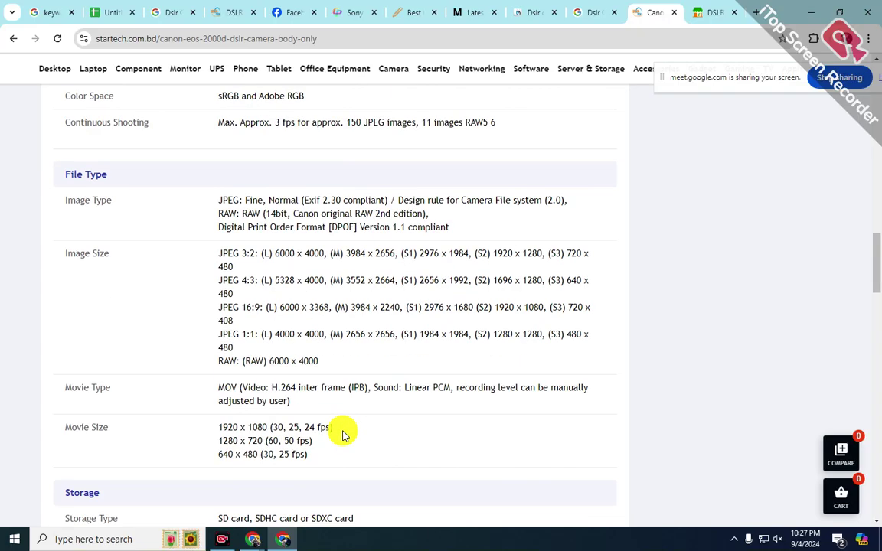
scroll(342, 435, "up", 9)
scroll(342, 435, "up", 4)
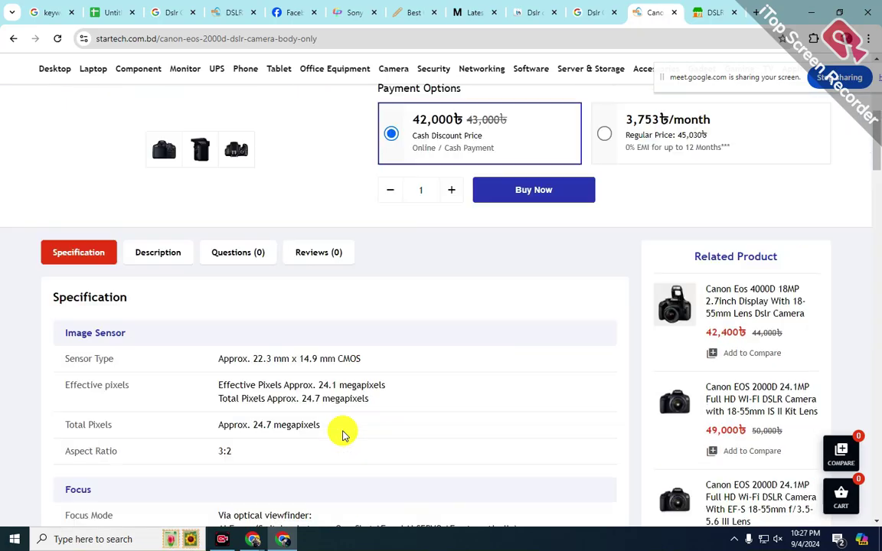
scroll(342, 435, "down", 4)
scroll(347, 428, "down", 2)
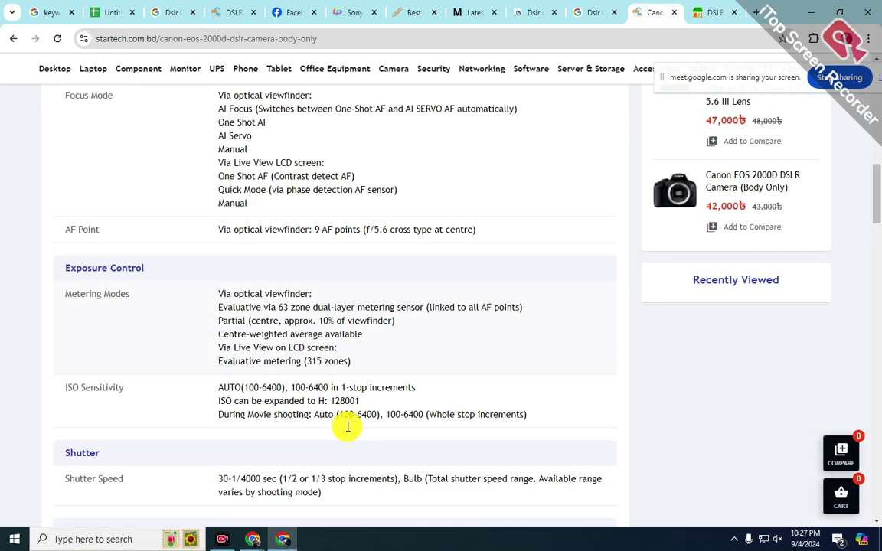
scroll(303, 329, "down", 3)
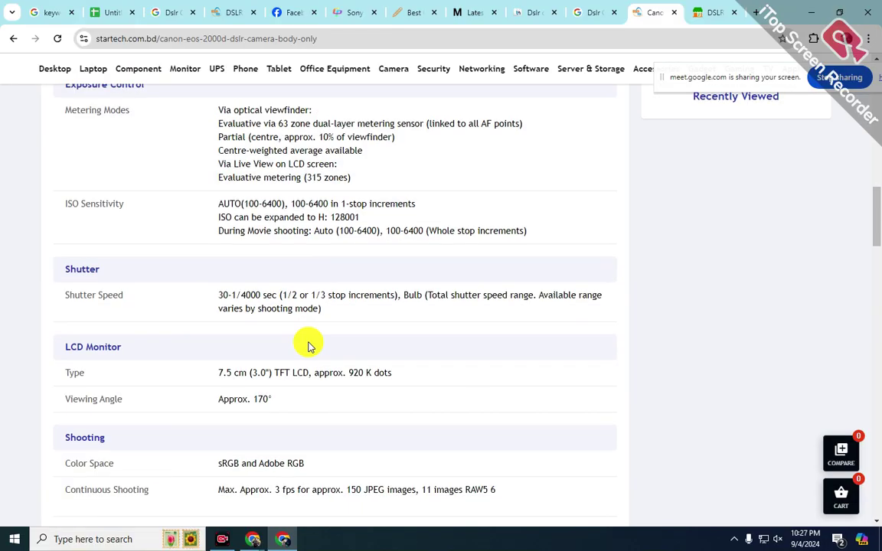
scroll(299, 337, "down", 11)
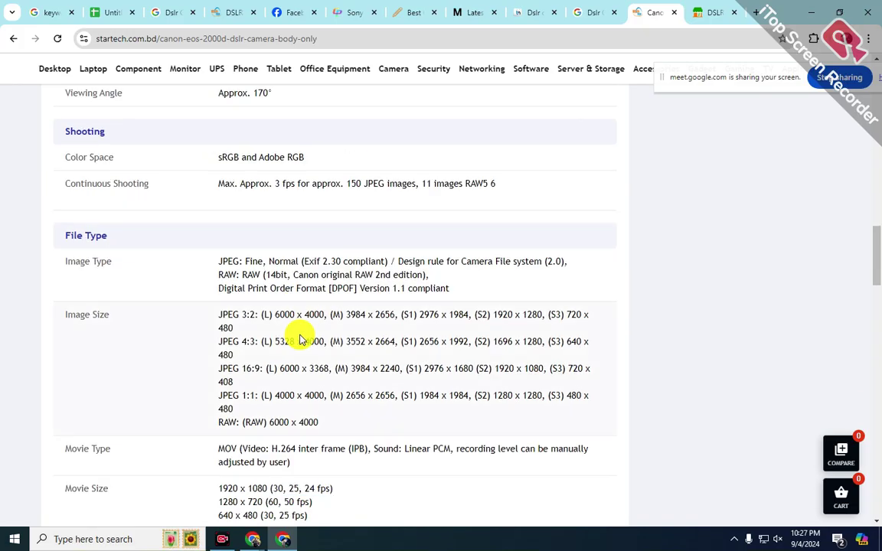
- Copy the Canon EOS 2000D page's full Description section, including the "Buy a Canon EOS 2000D DSLR Camera" paragraph
scroll(301, 342, "down", 11)
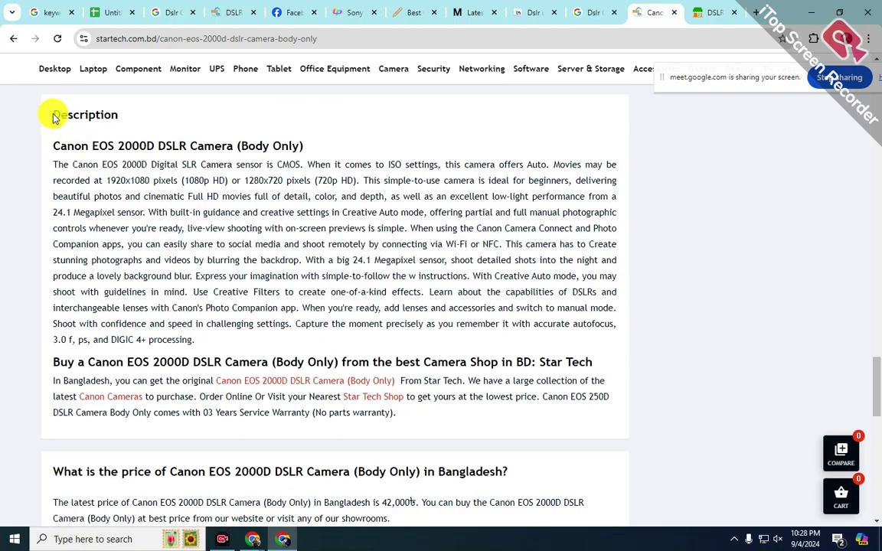
left_click_drag(51, 109, 389, 426)
right_click(379, 269)
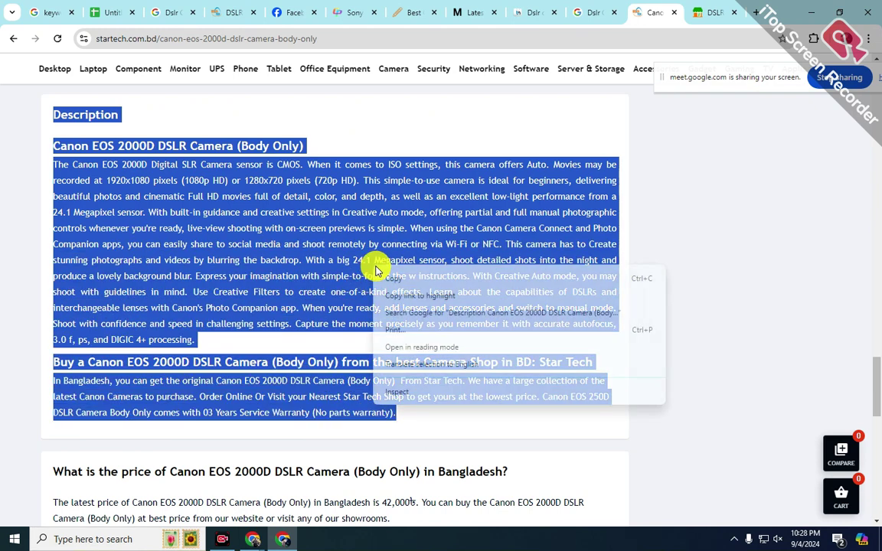
left_click(393, 283)
scroll(393, 287, "down", 2)
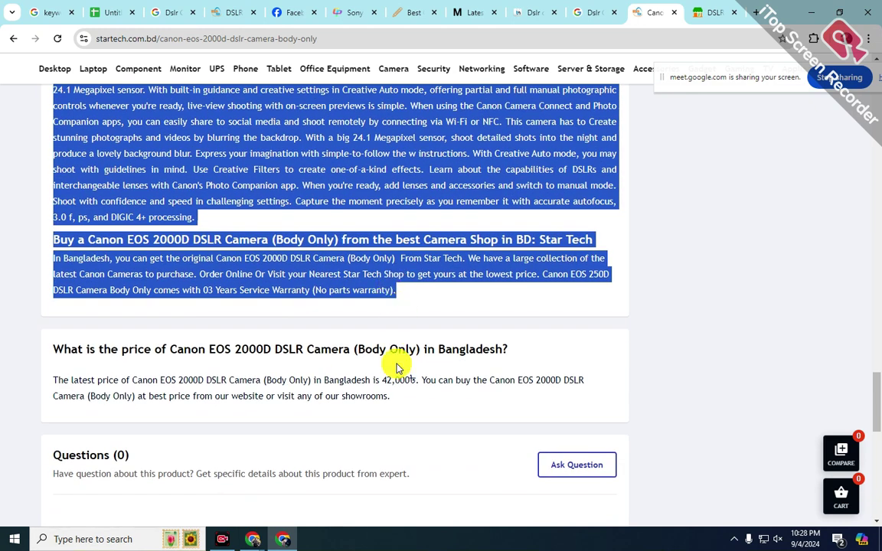
- Switch to the Blogger post and paste the copied description below the "Dslr Camera Price In Bangladesh By Canon" line
mouse_move(258, 545)
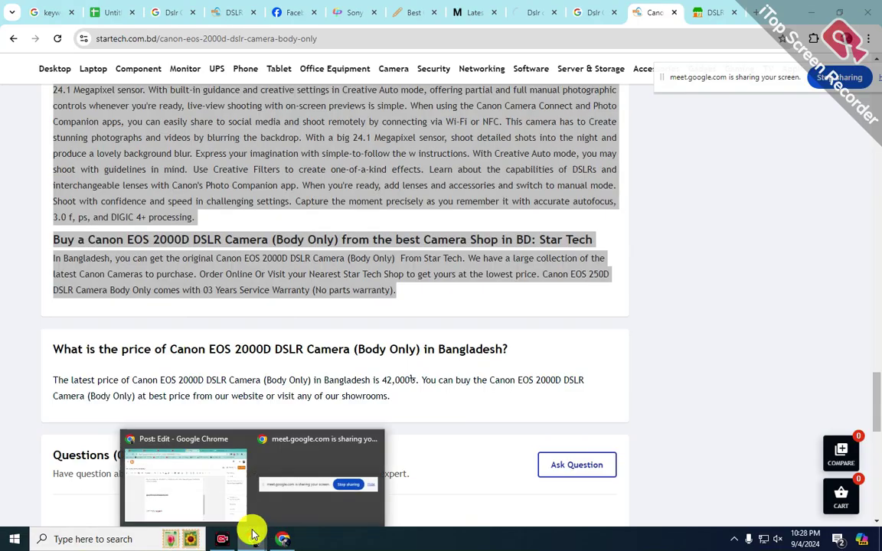
left_click(207, 498)
left_click(196, 357)
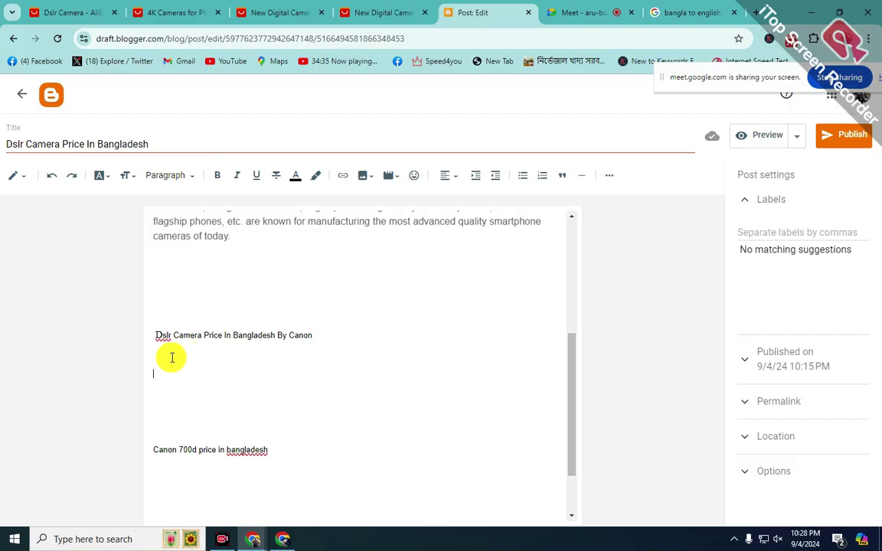
right_click(171, 365)
left_click(223, 186)
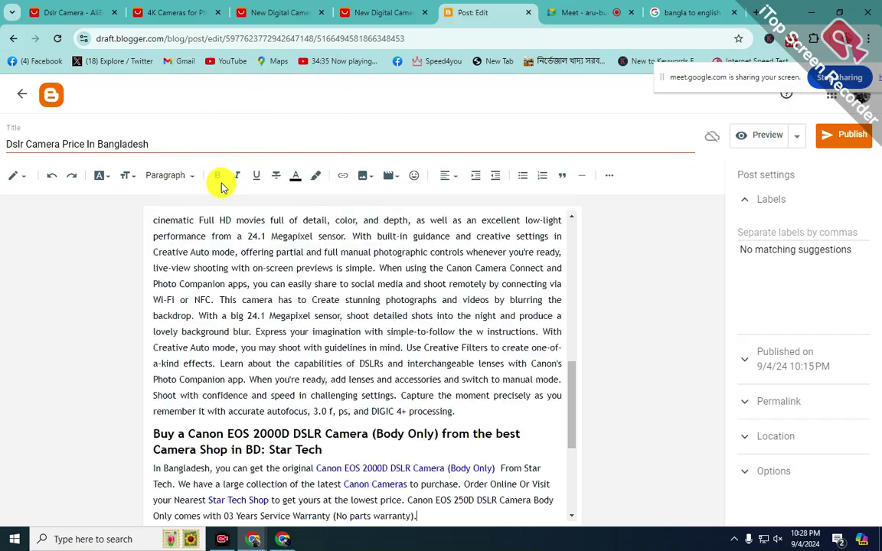
scroll(465, 404, "down", 2)
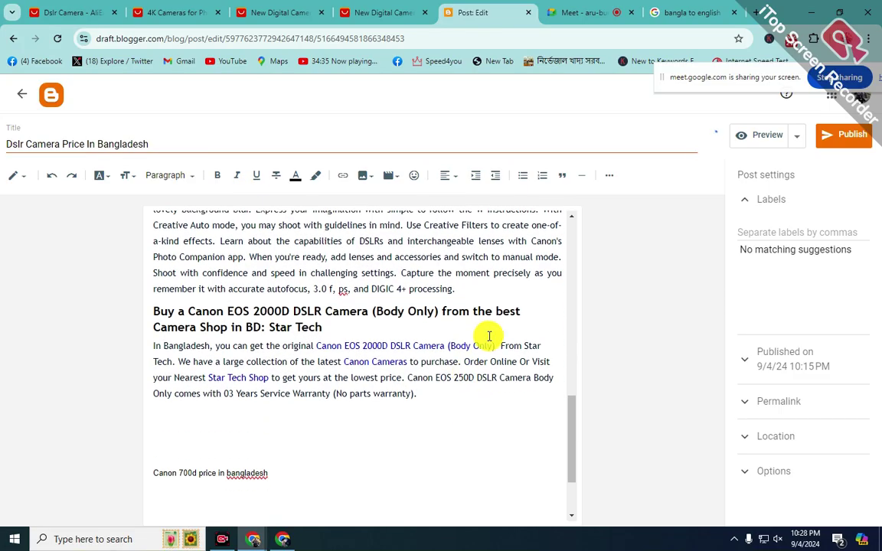